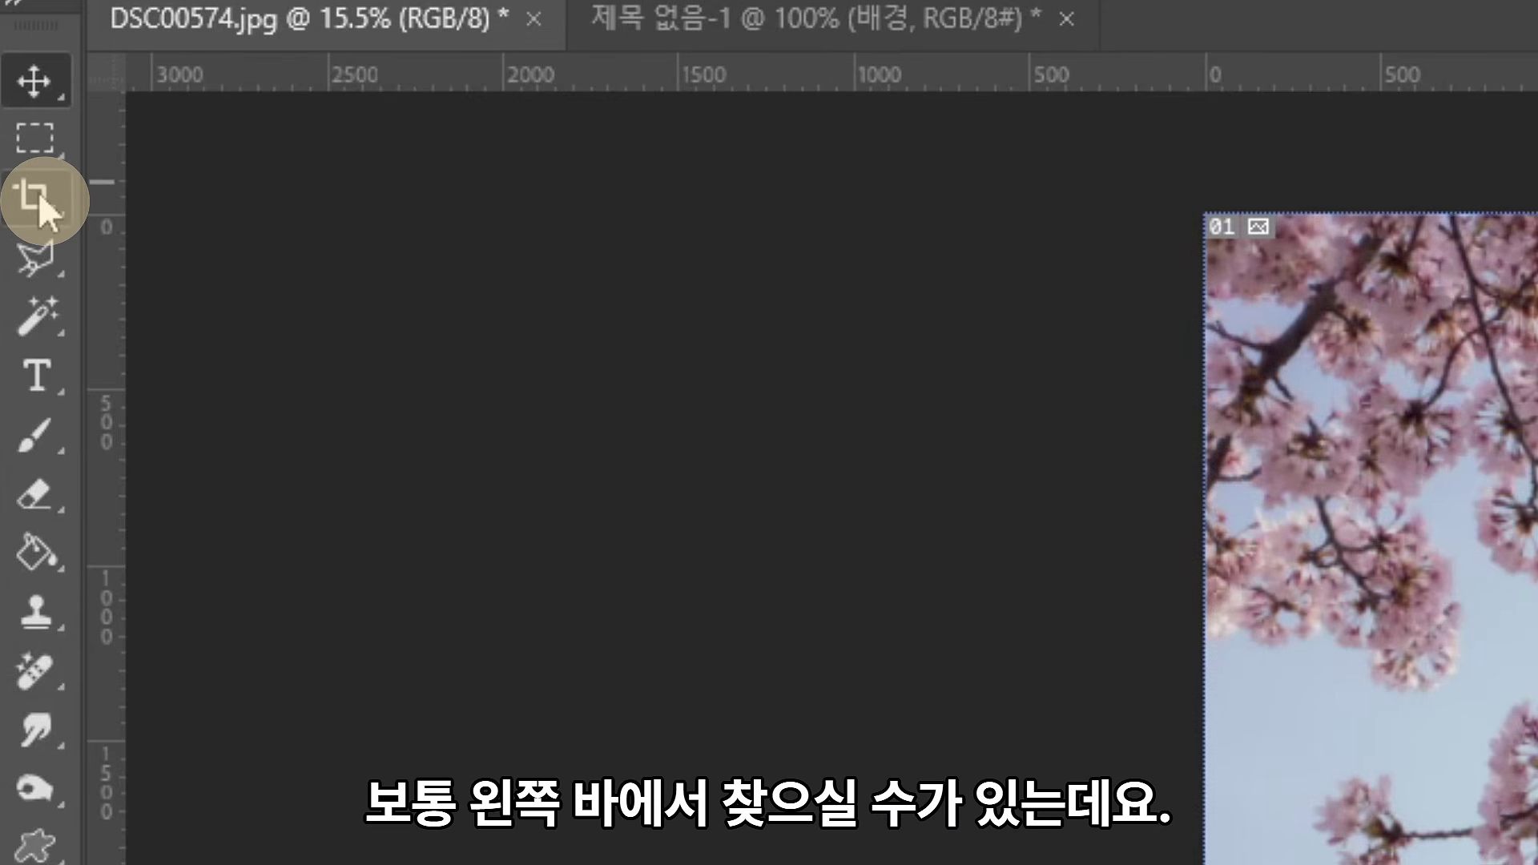
# - Customize the toolbar so that the Slice and Slice Select tools sit in the Crop tool's group
pyautogui.rightClick(37, 192)
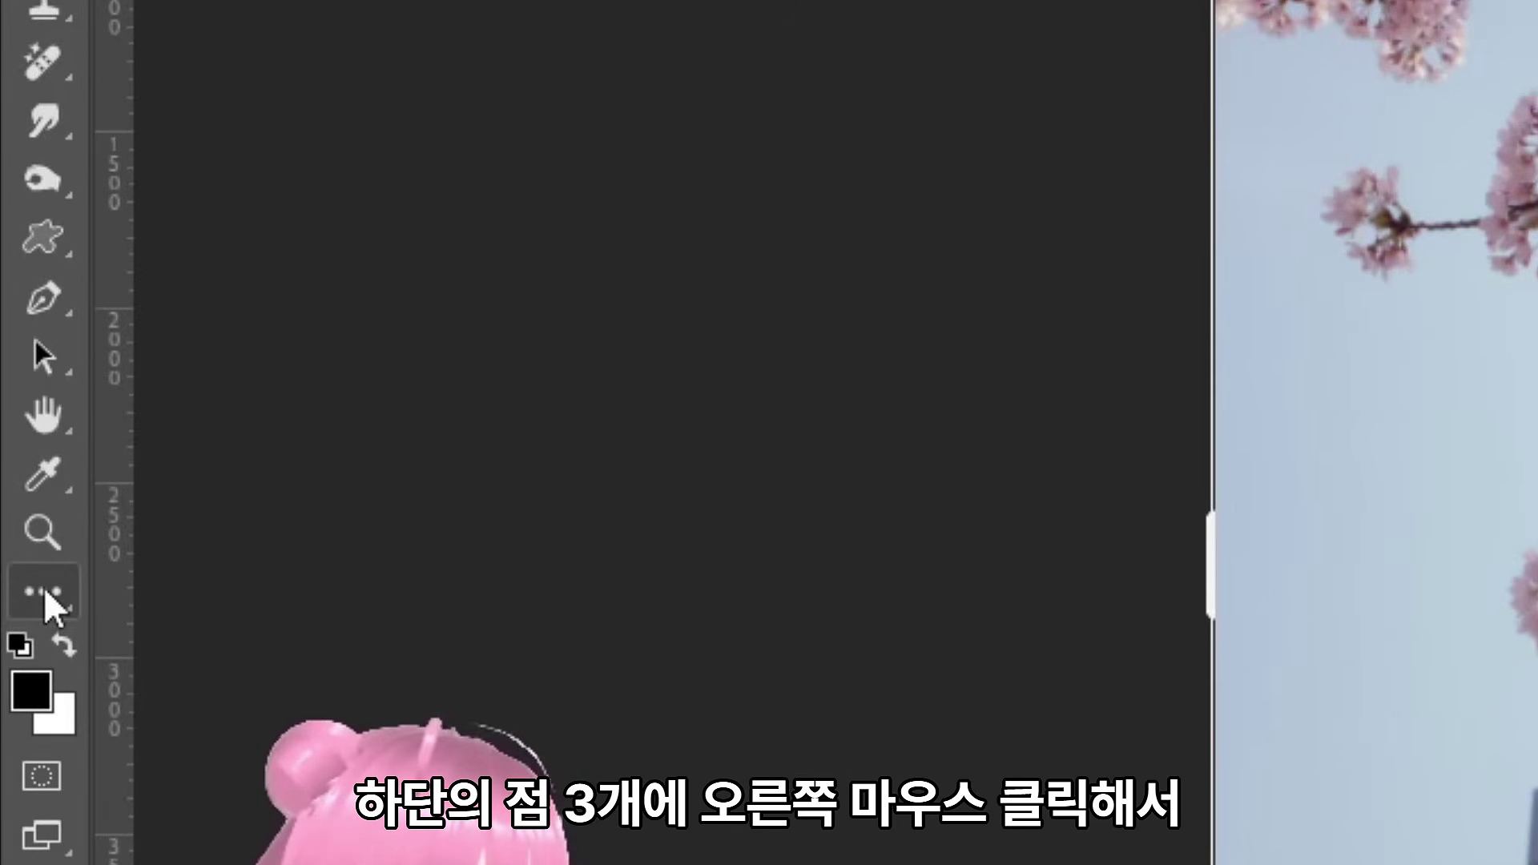
pyautogui.rightClick(46, 599)
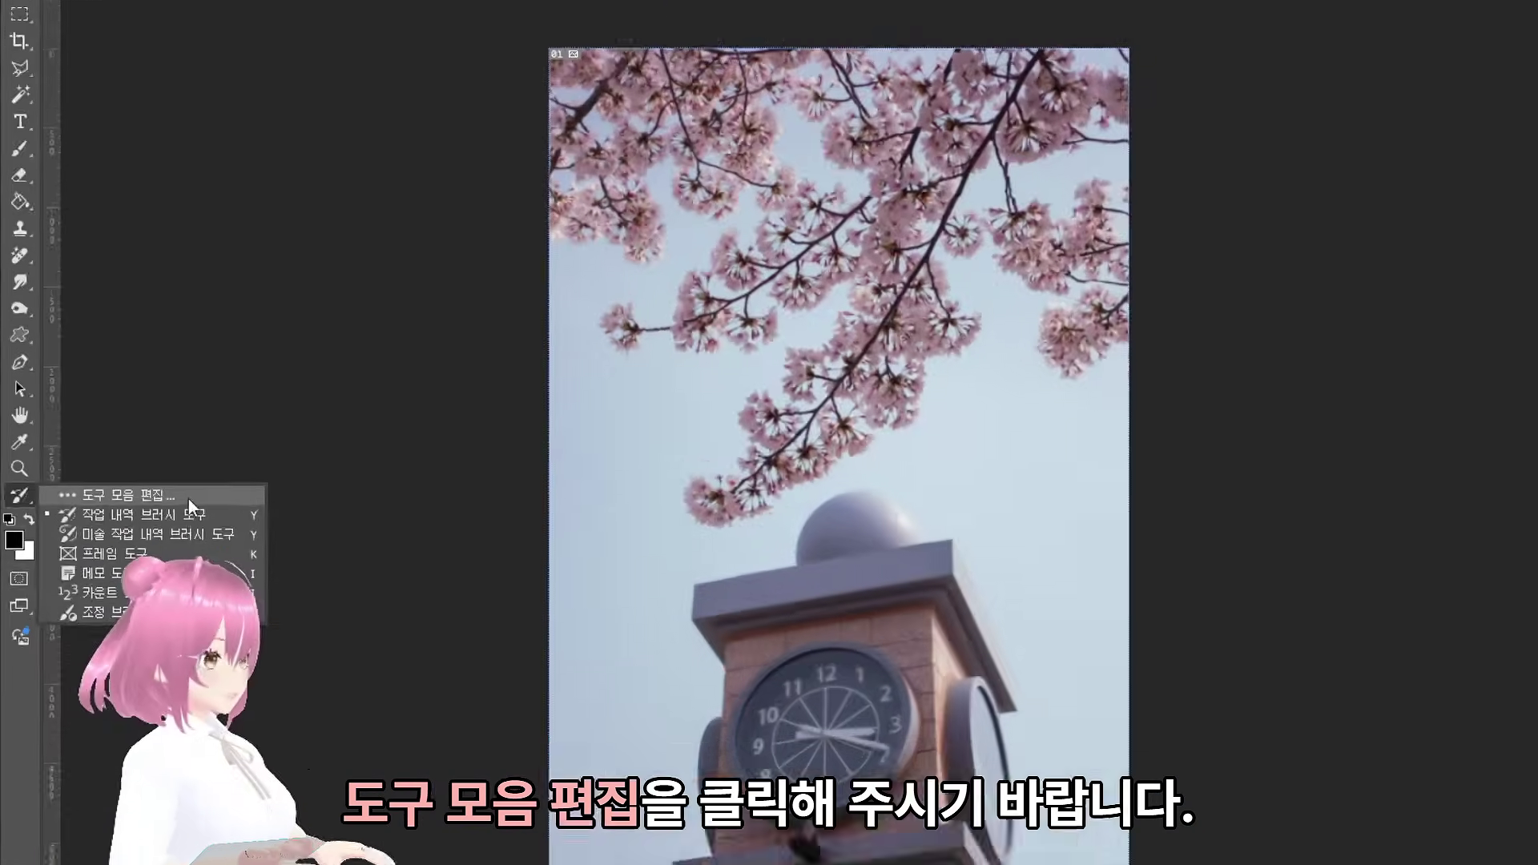
pyautogui.click(189, 498)
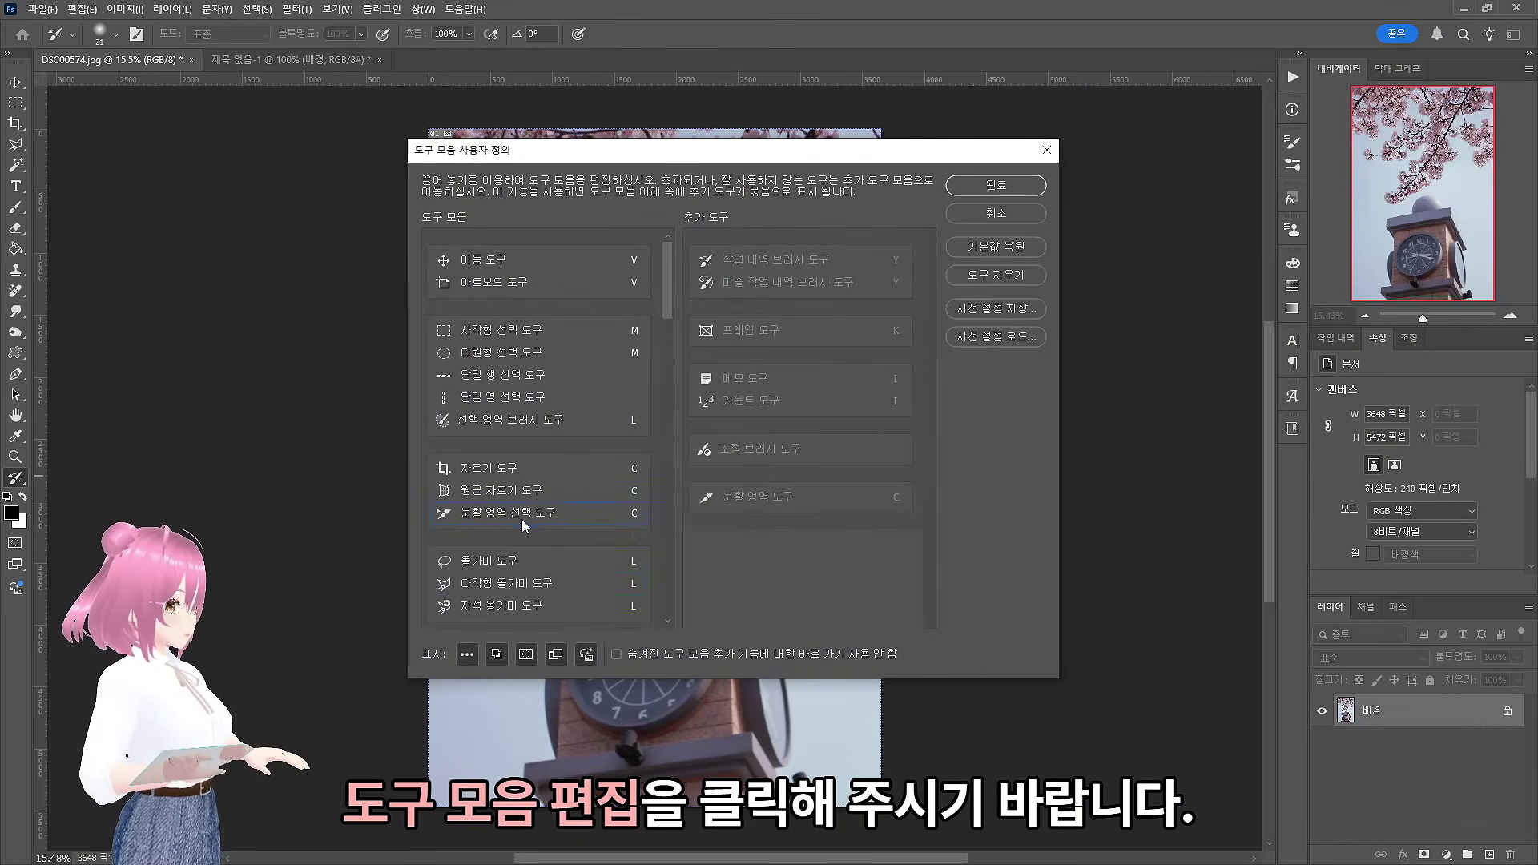
pyautogui.moveTo(522, 525); pyautogui.dragTo(799, 506)
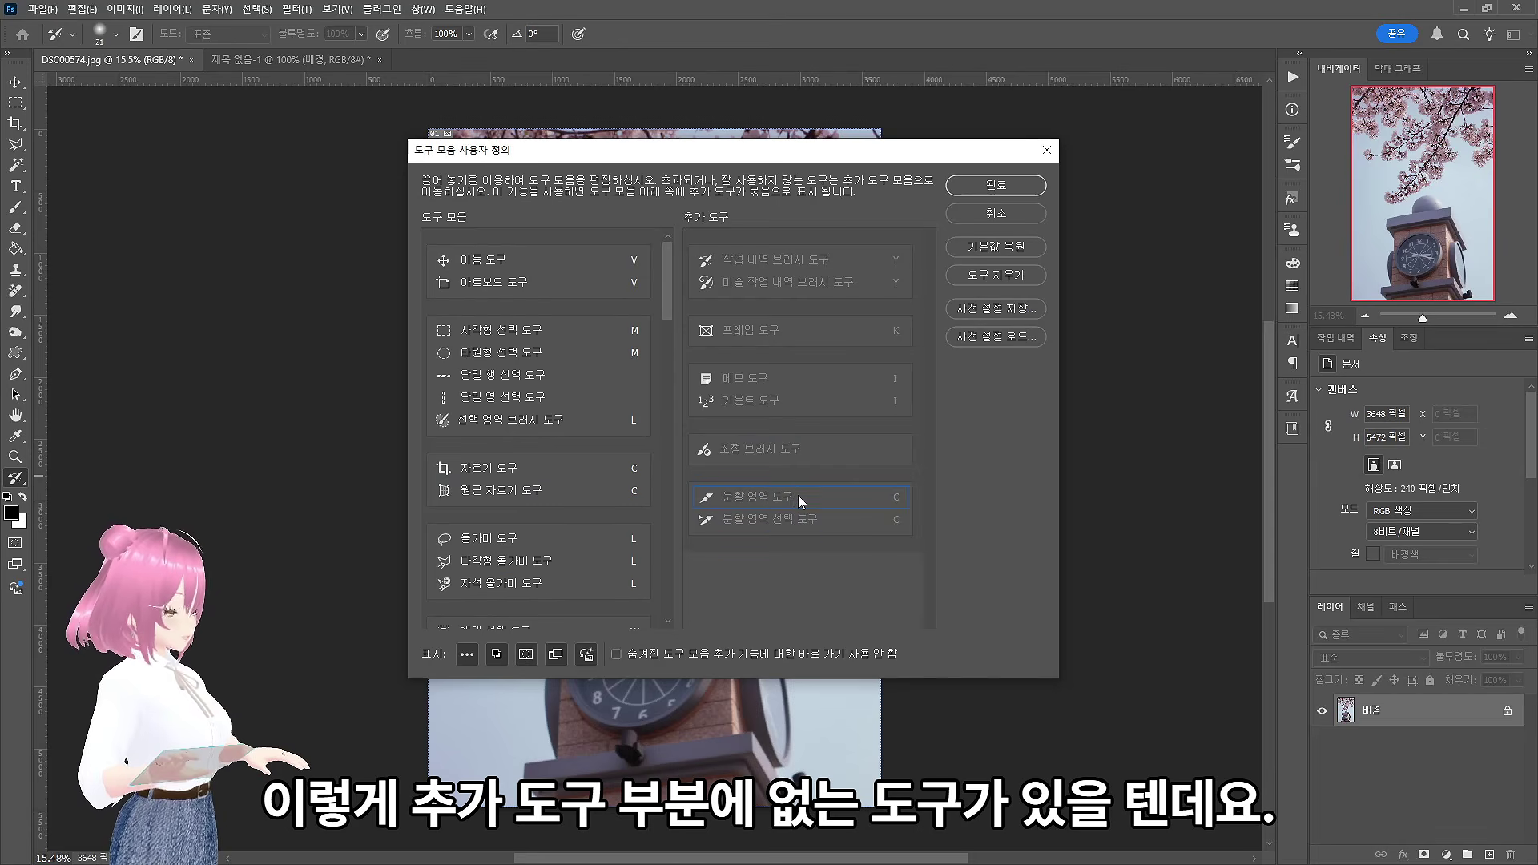
pyautogui.moveTo(798, 494); pyautogui.dragTo(521, 511)
pyautogui.click(995, 184)
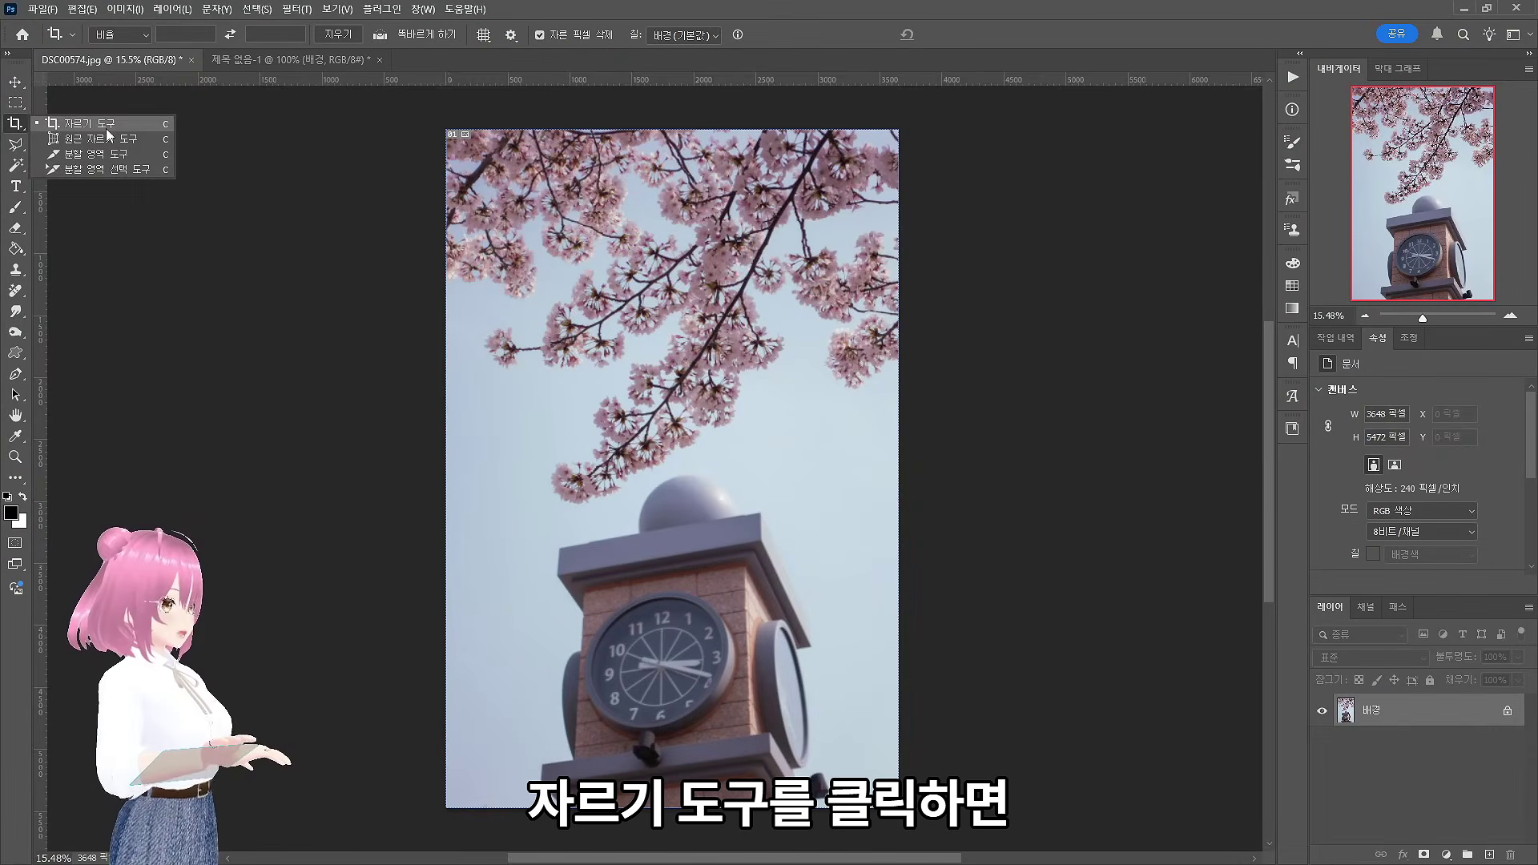
# - Try a freehand crop of about 2506 by 3167 px around the blossoms and the tower's top, and undo it
pyautogui.click(108, 127)
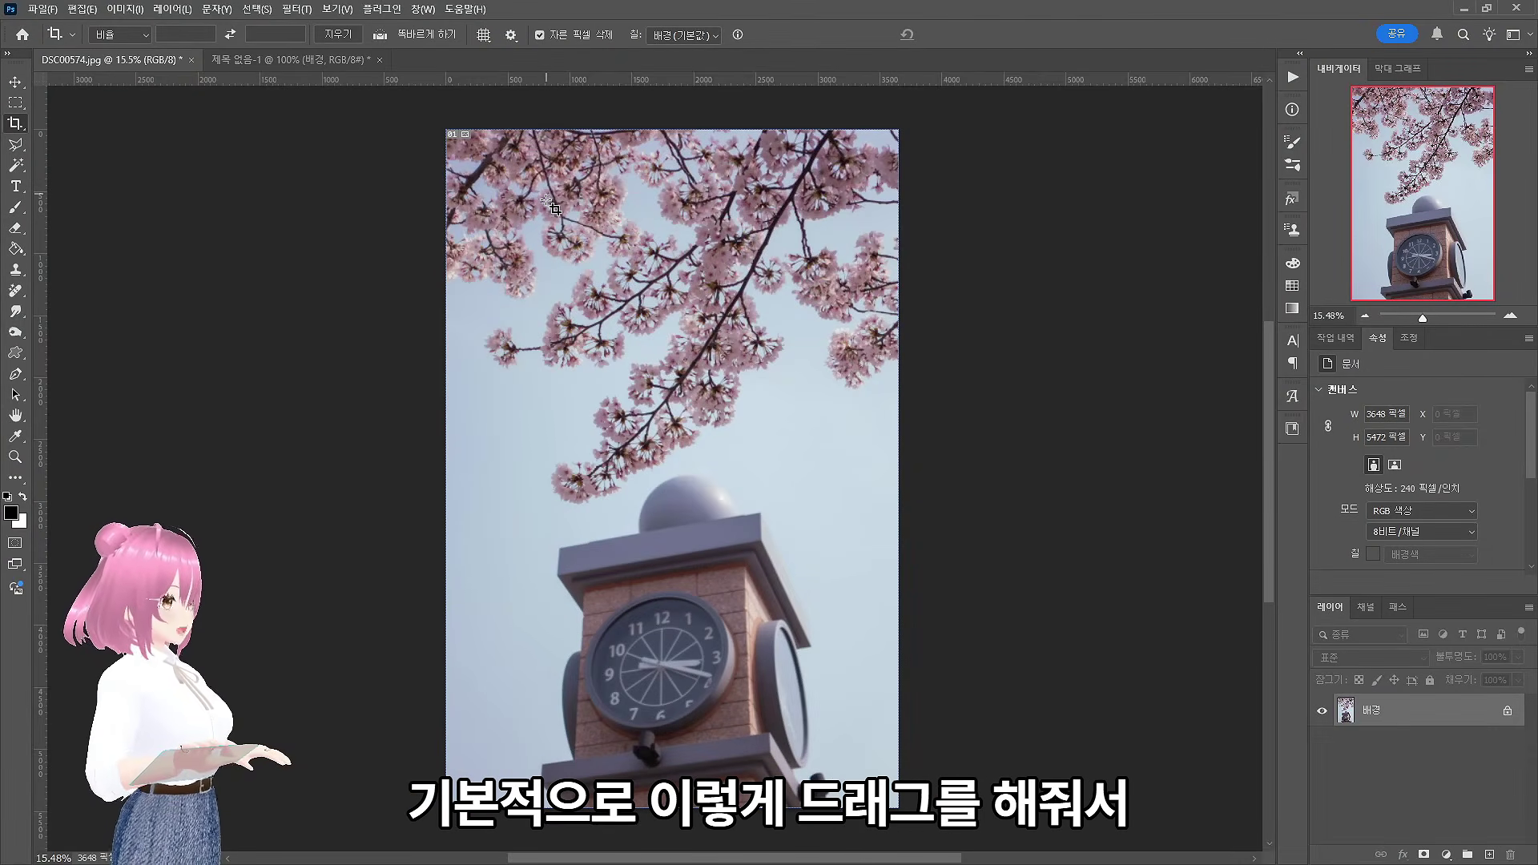
pyautogui.moveTo(510, 239); pyautogui.dragTo(821, 628)
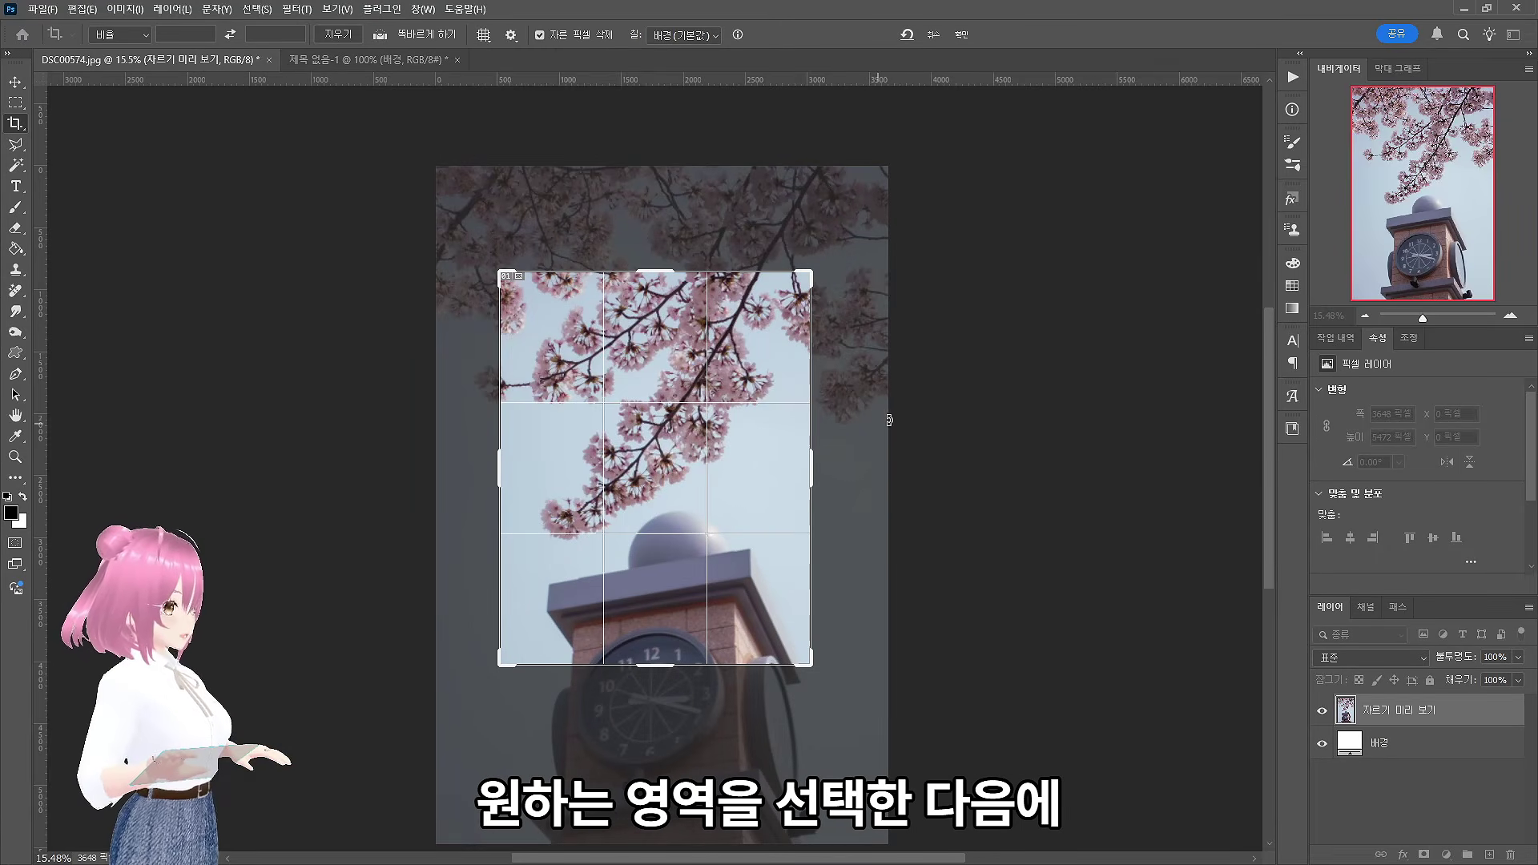
pyautogui.click(961, 35)
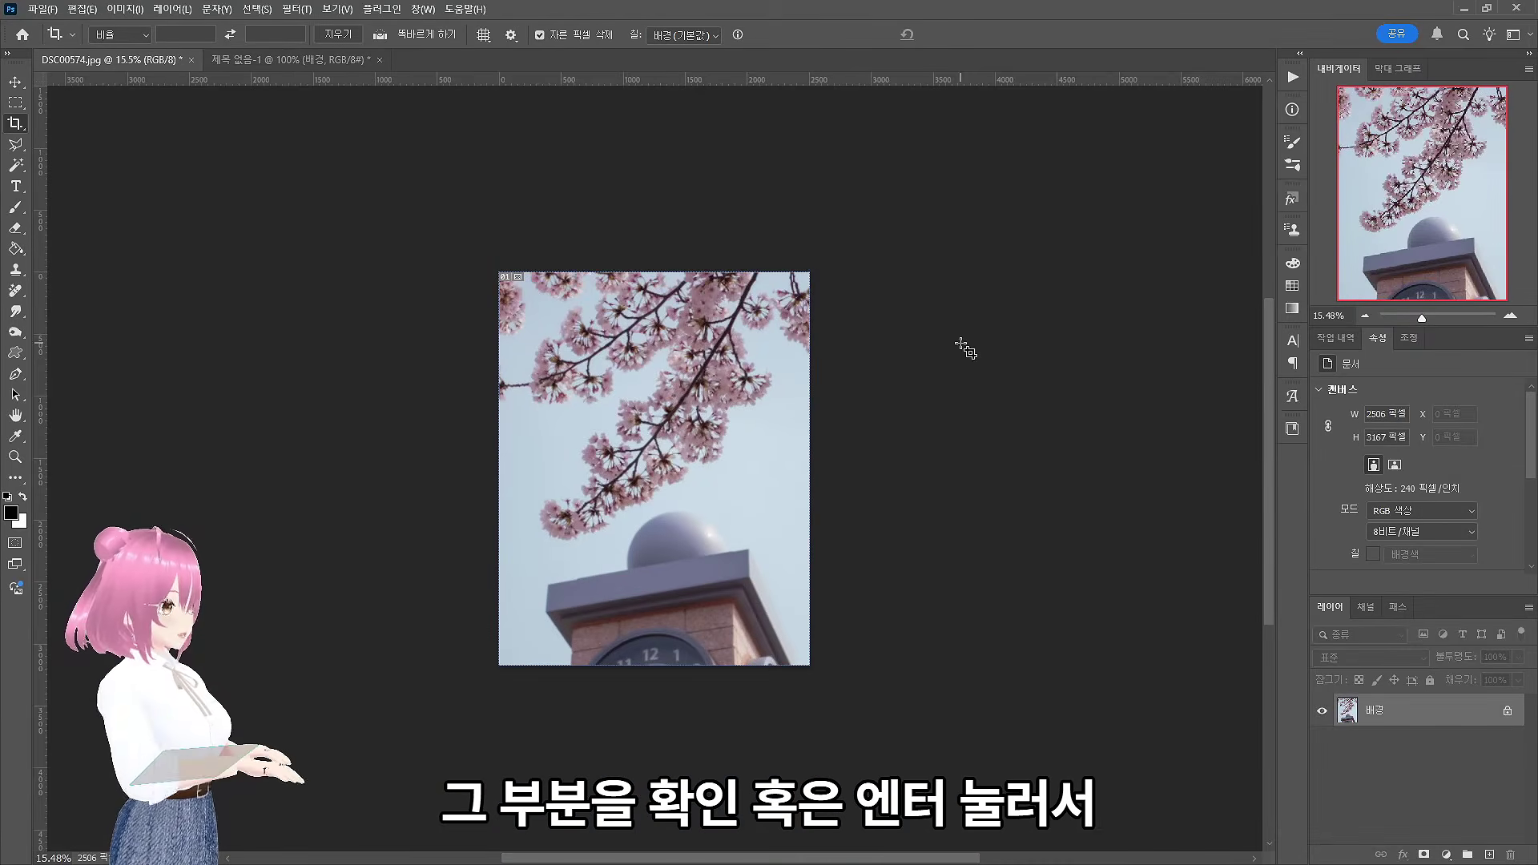
pyautogui.hotkey('ctrl', 'z')
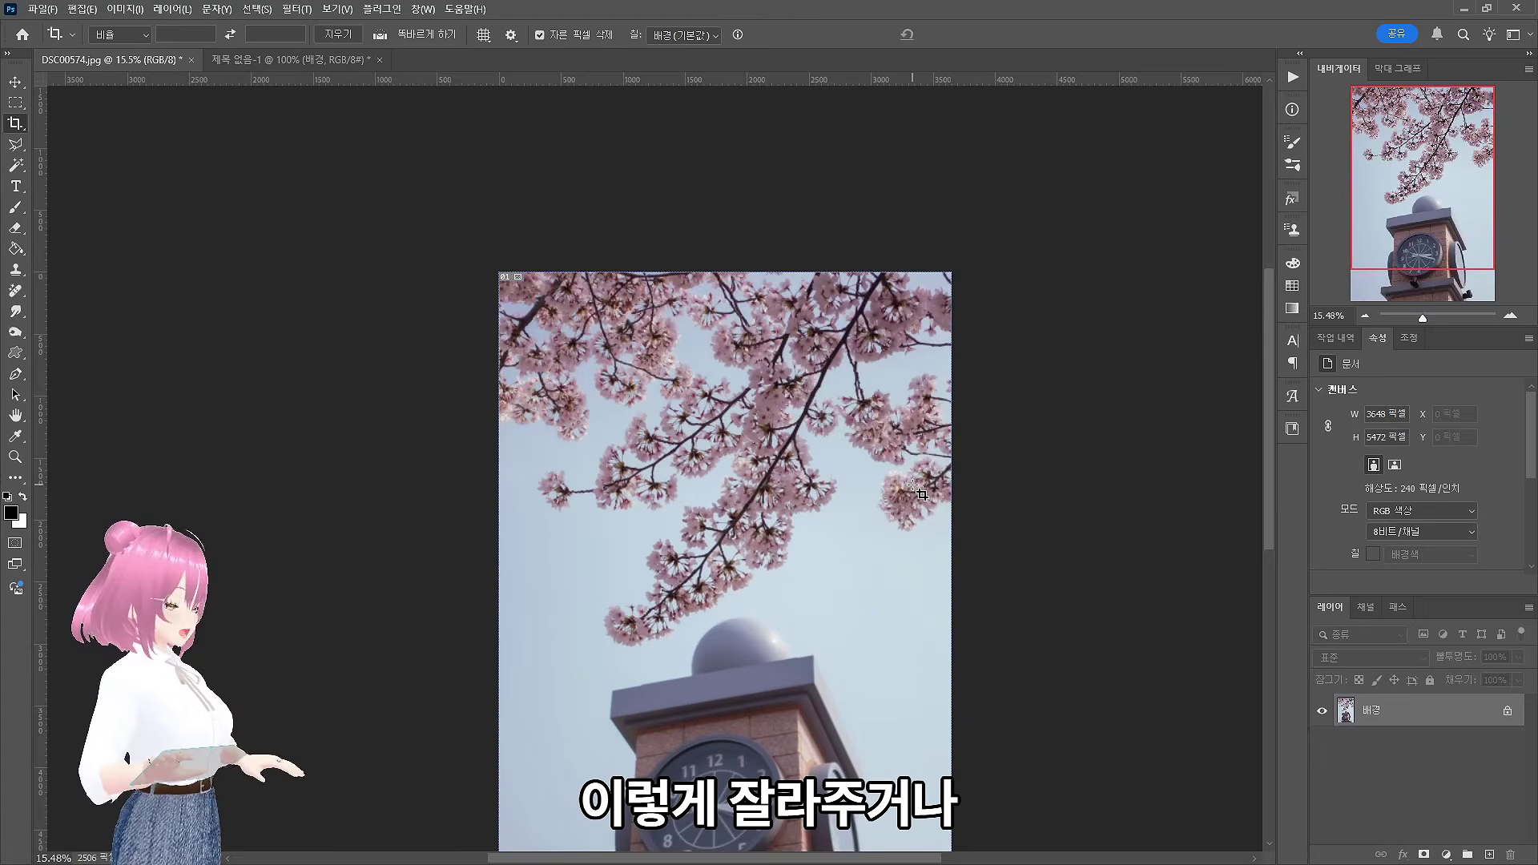
# - Pull in all four crop edges to a landscape area holding the lowest blossoms and the tower's dome, and apply the crop
pyautogui.scroll(-7, 912, 485)
pyautogui.scroll(1, 881, 496)
pyautogui.click(837, 495)
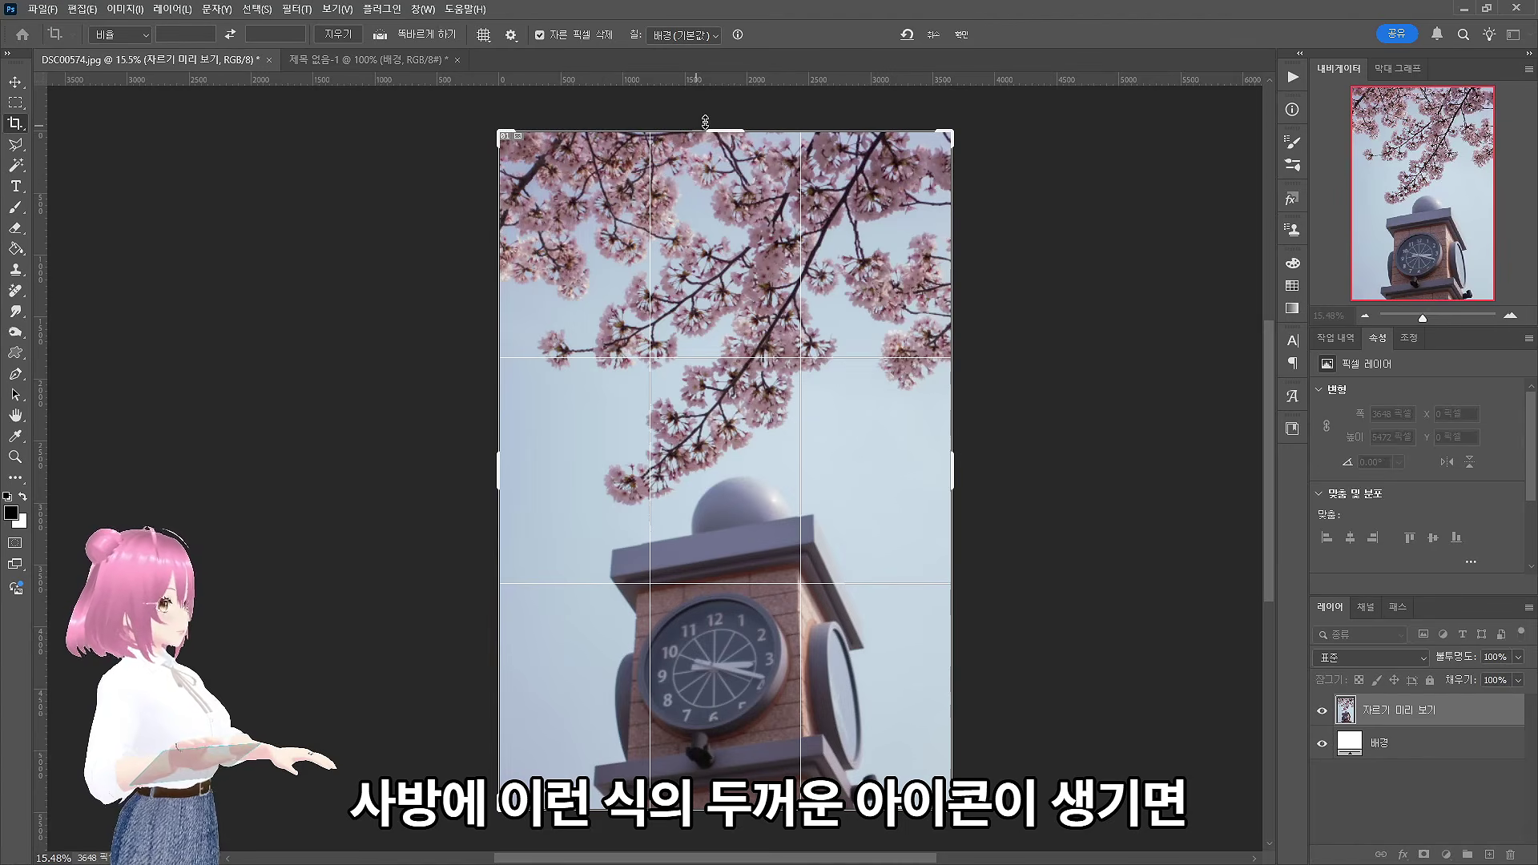
pyautogui.moveTo(952, 473); pyautogui.dragTo(918, 472)
pyautogui.moveTo(530, 470); pyautogui.dragTo(591, 473)
pyautogui.moveTo(725, 130); pyautogui.dragTo(728, 244)
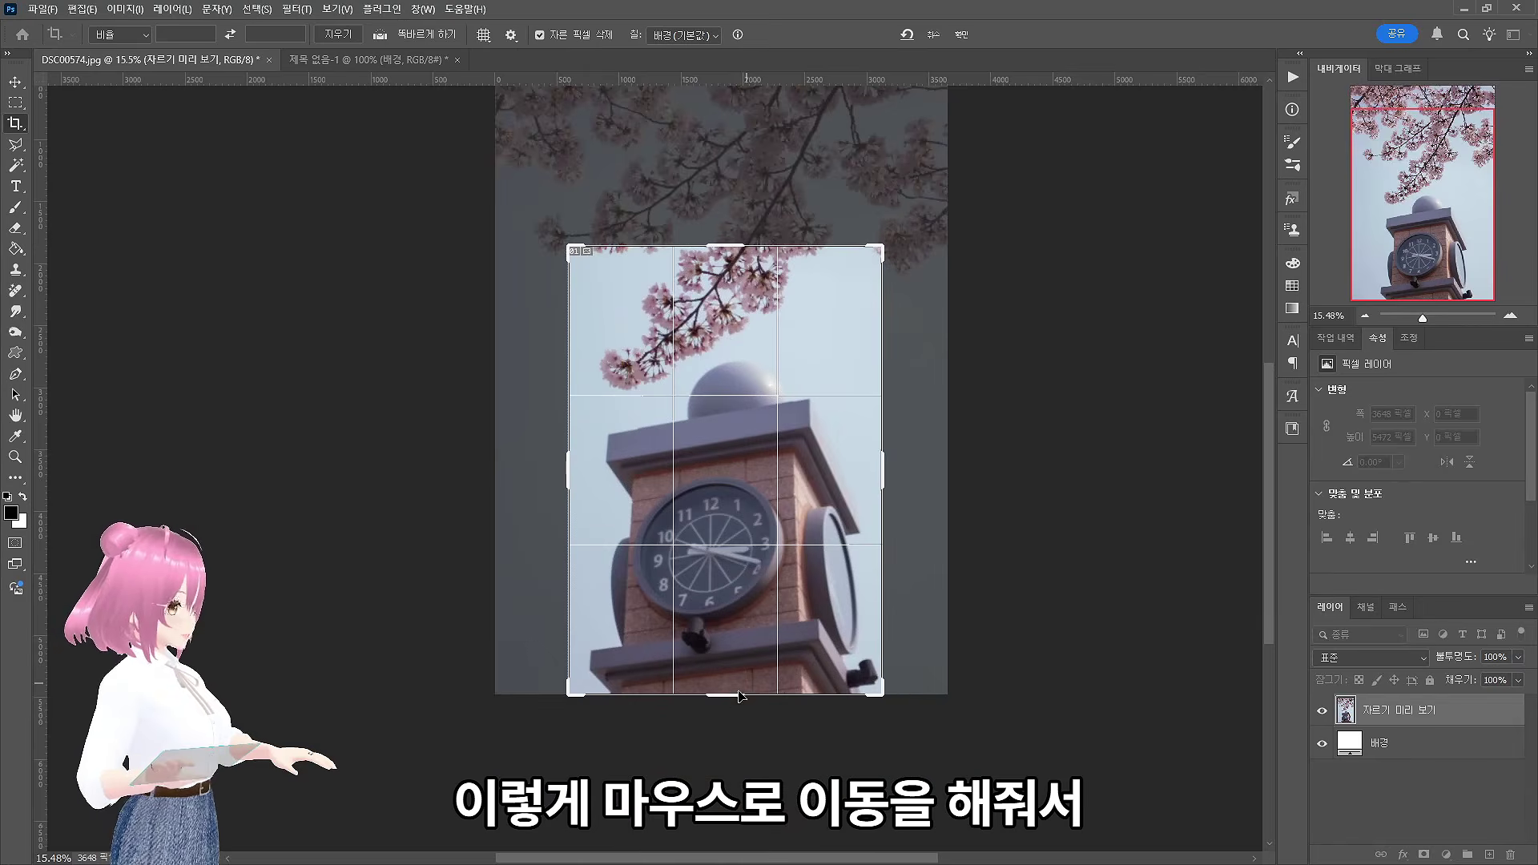
pyautogui.moveTo(738, 695); pyautogui.dragTo(741, 489)
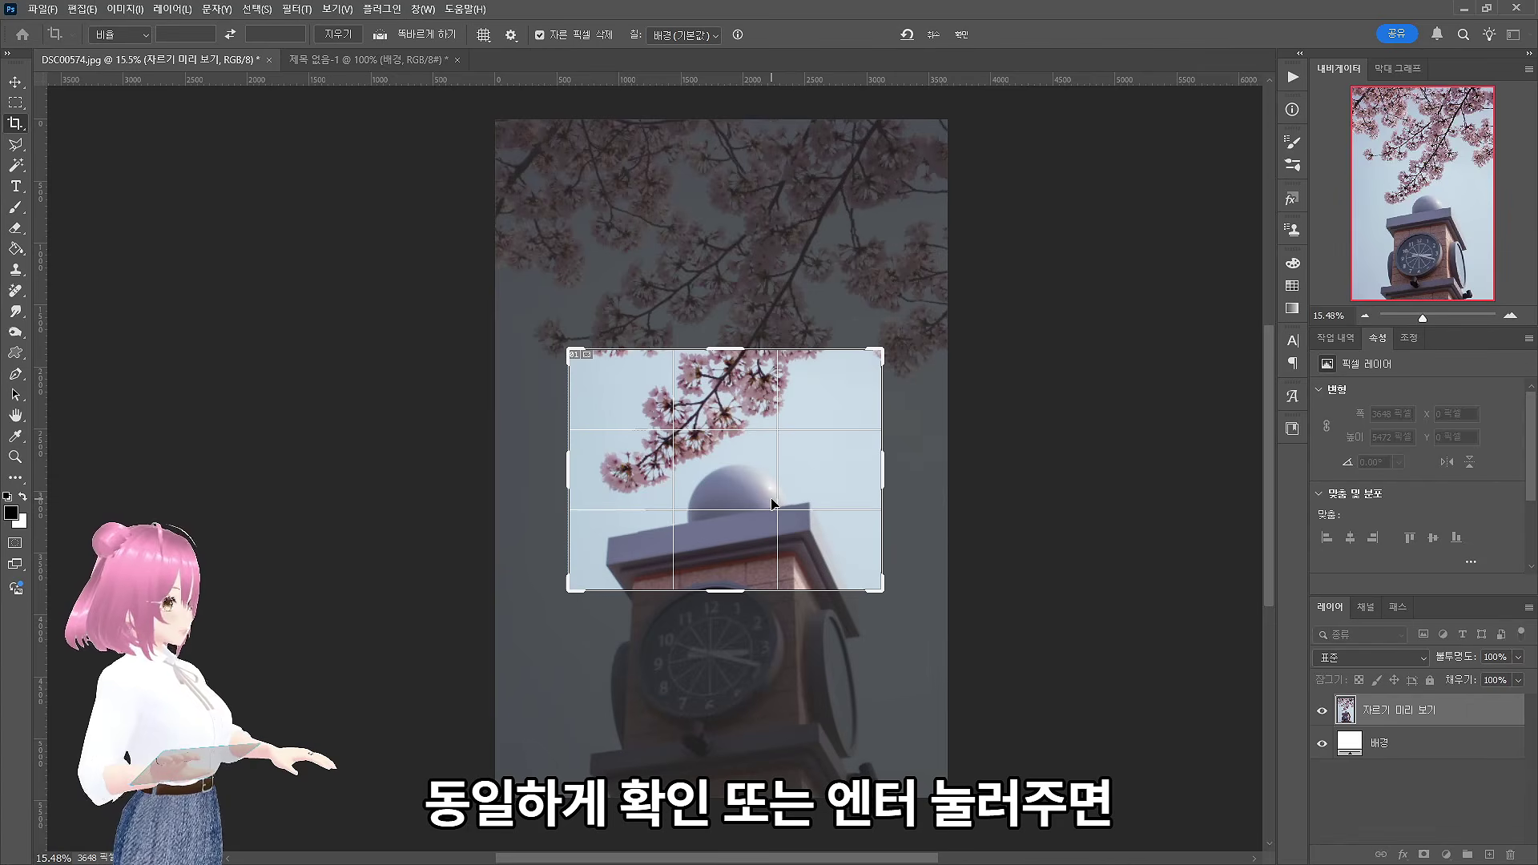
pyautogui.press('Return')
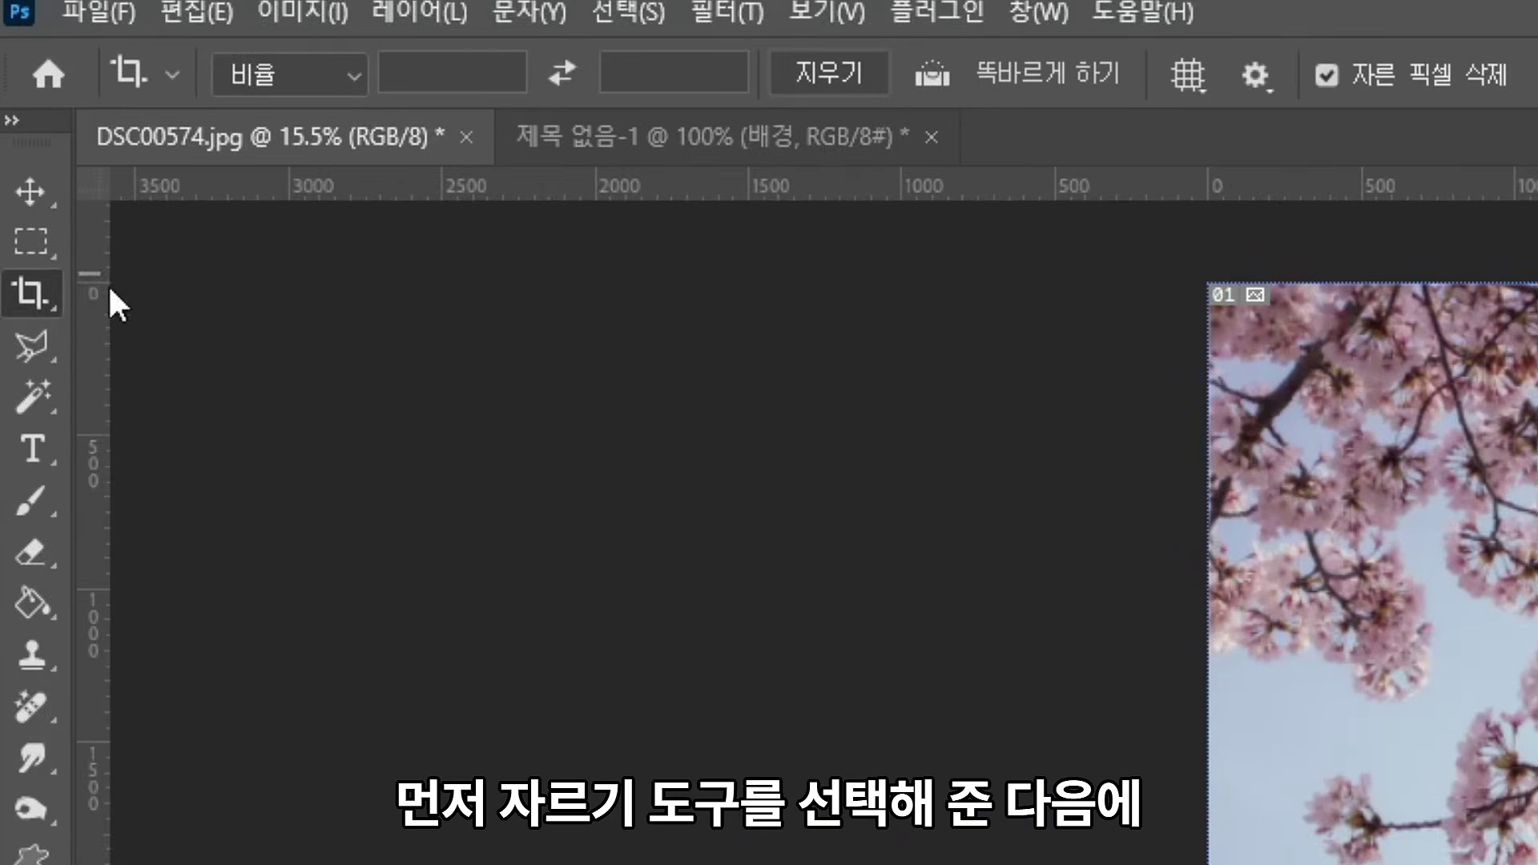
# - Try shrinking the crop frame around the clock tower with the original ratio locked, and cancel it
pyautogui.rightClick(16, 123)
pyautogui.click(218, 297)
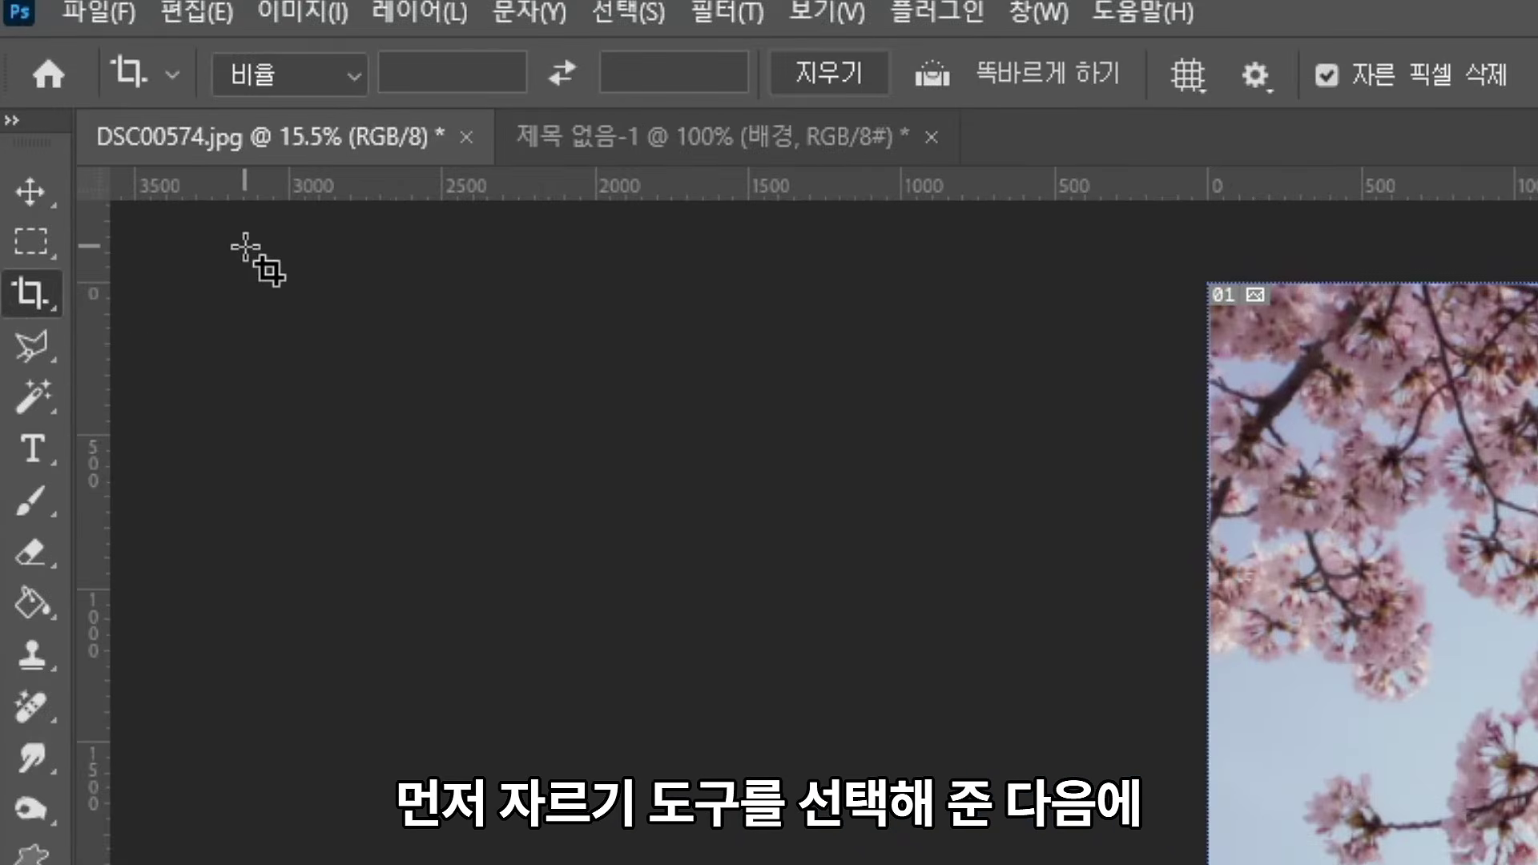
pyautogui.click(341, 72)
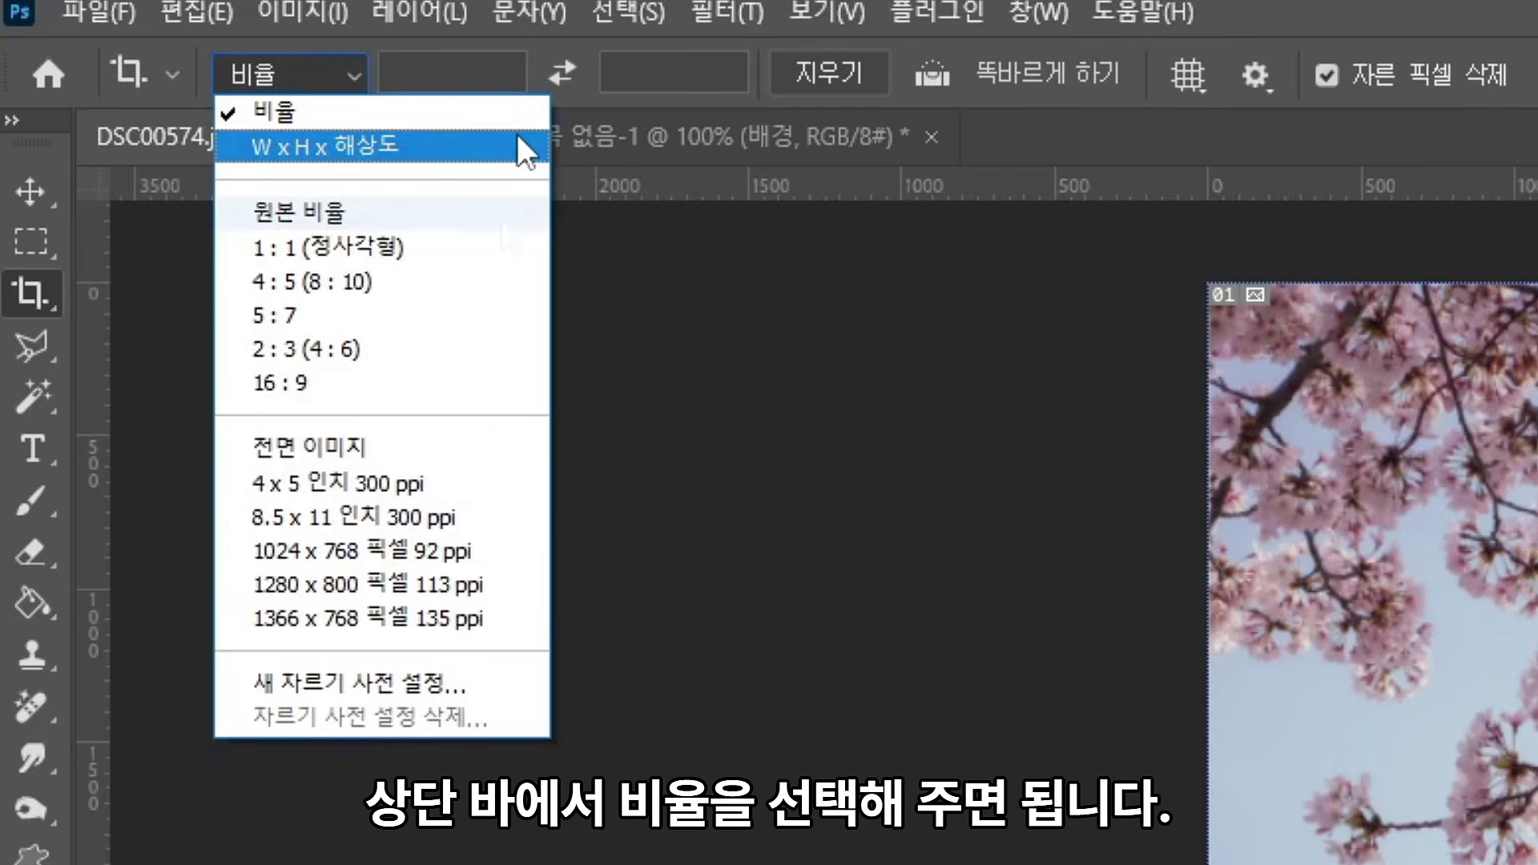
pyautogui.click(501, 215)
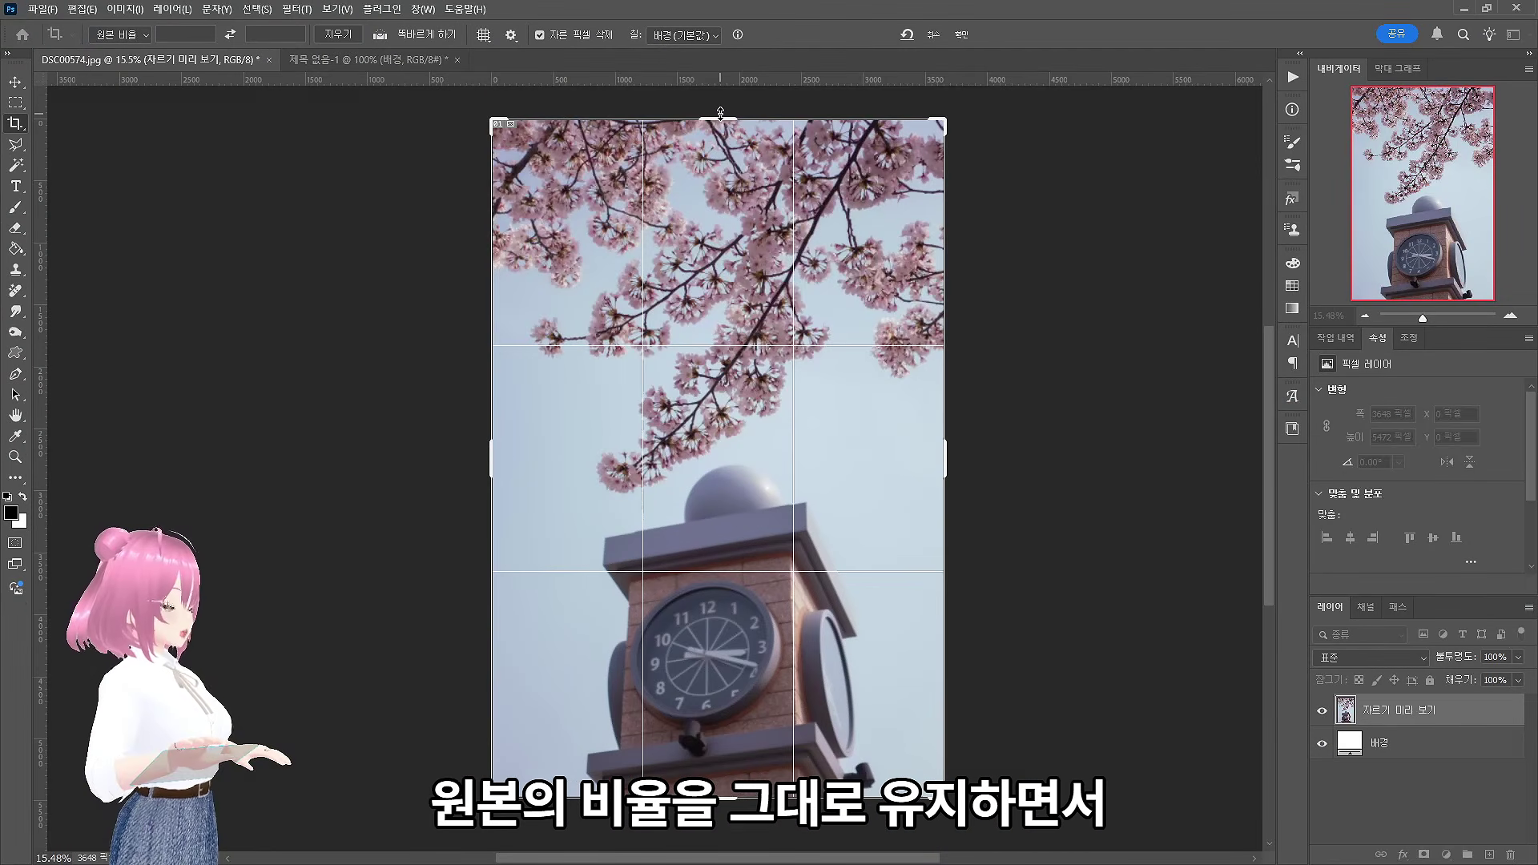
pyautogui.moveTo(719, 120); pyautogui.dragTo(721, 195)
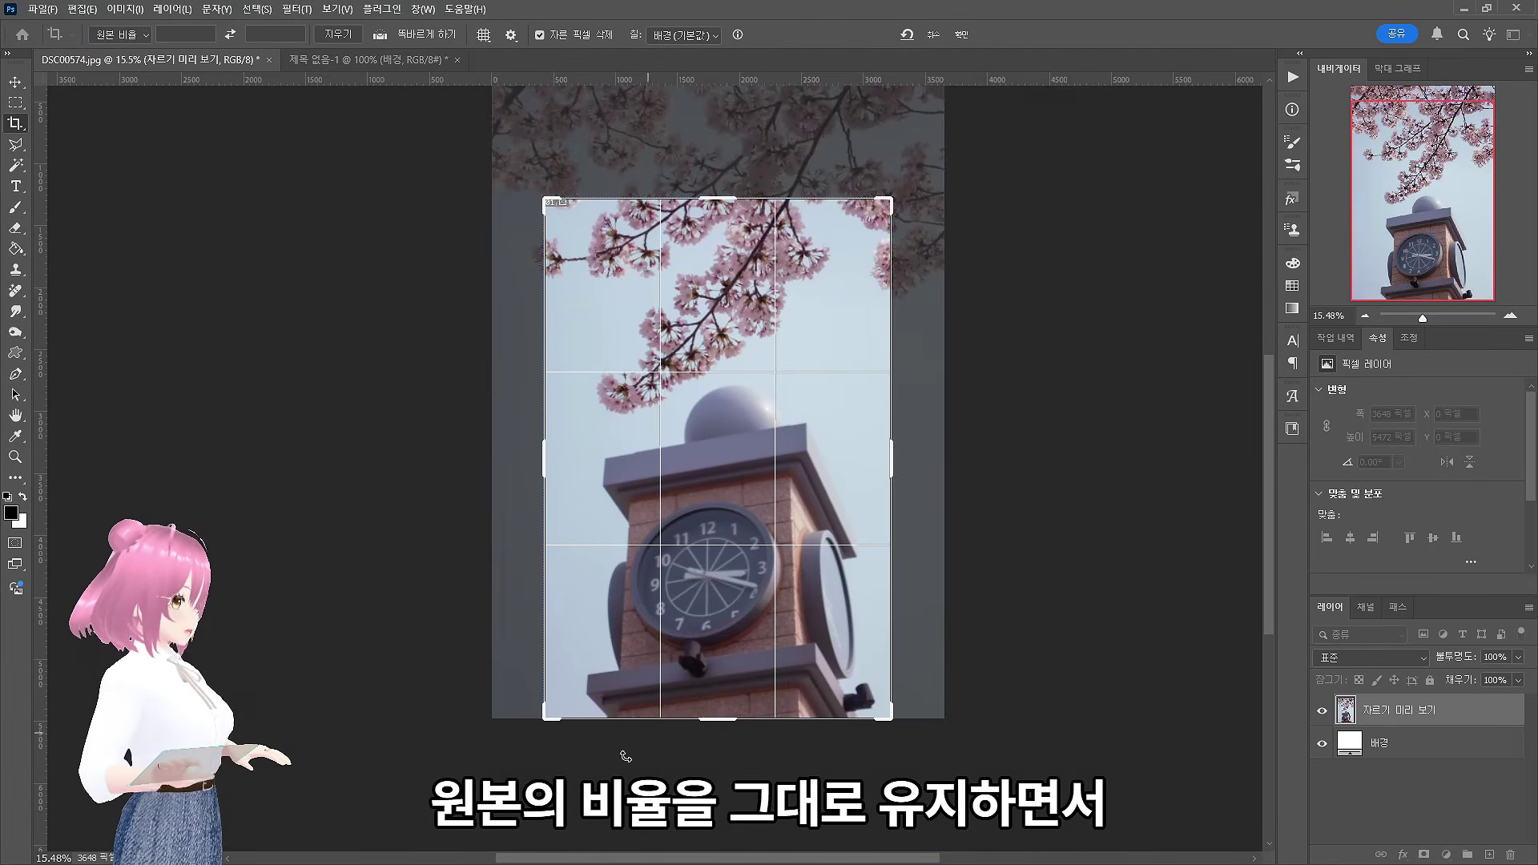
pyautogui.moveTo(549, 733); pyautogui.dragTo(599, 644)
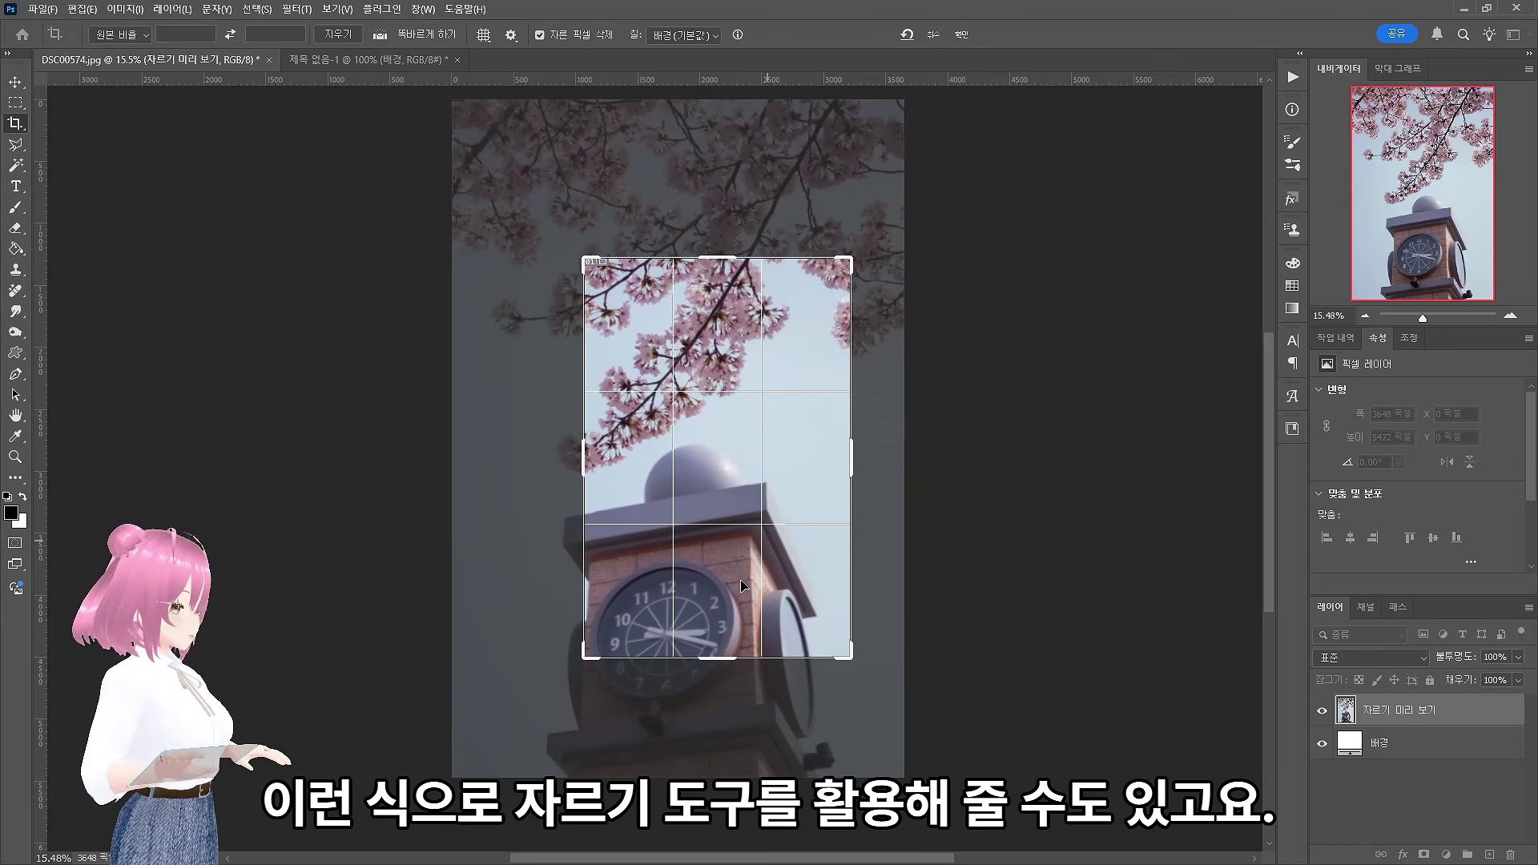
pyautogui.press('Escape')
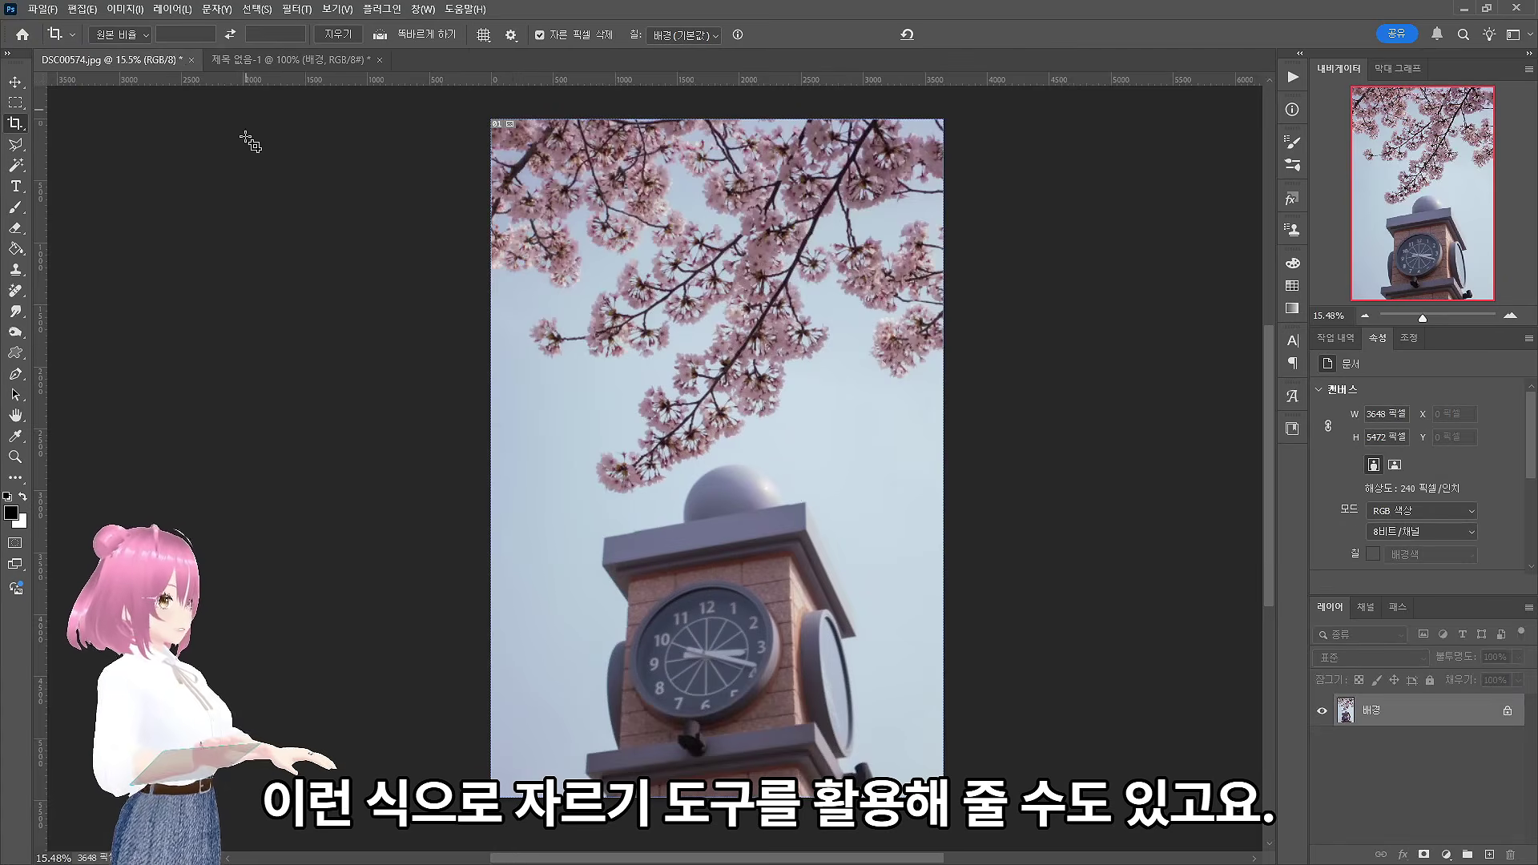
# - Try the 1:1 and 4:5 crop ratios and shift the photo within the frame
pyautogui.click(121, 35)
pyautogui.click(128, 101)
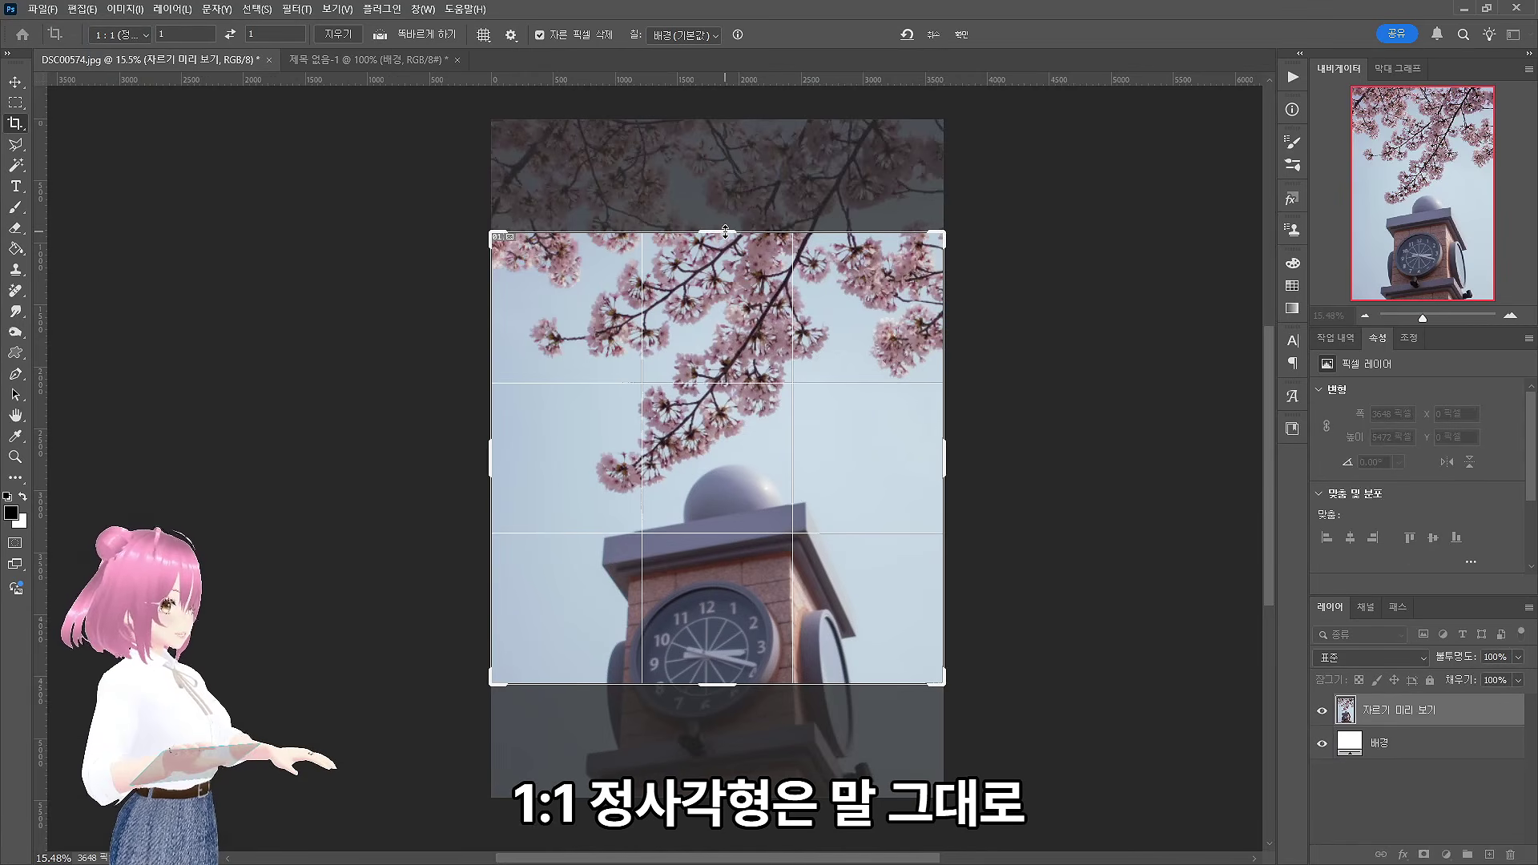
pyautogui.moveTo(725, 231)
pyautogui.mouseDown()
pyautogui.moveTo(729, 298)
pyautogui.moveTo(739, 192)
pyautogui.moveTo(741, 266)
pyautogui.moveTo(744, 241)
pyautogui.mouseUp()
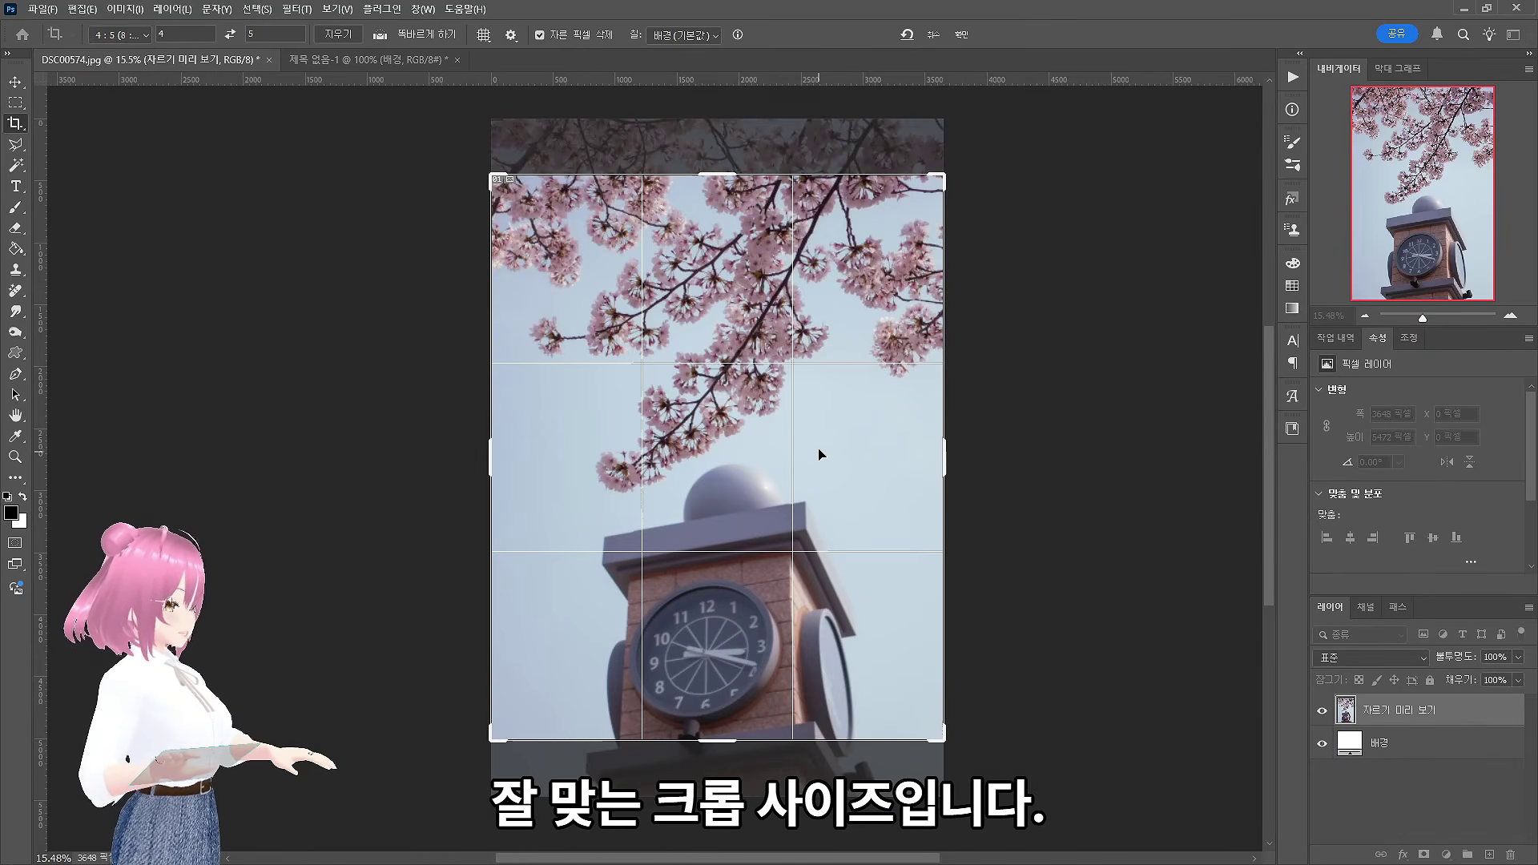
pyautogui.moveTo(819, 454); pyautogui.dragTo(820, 430)
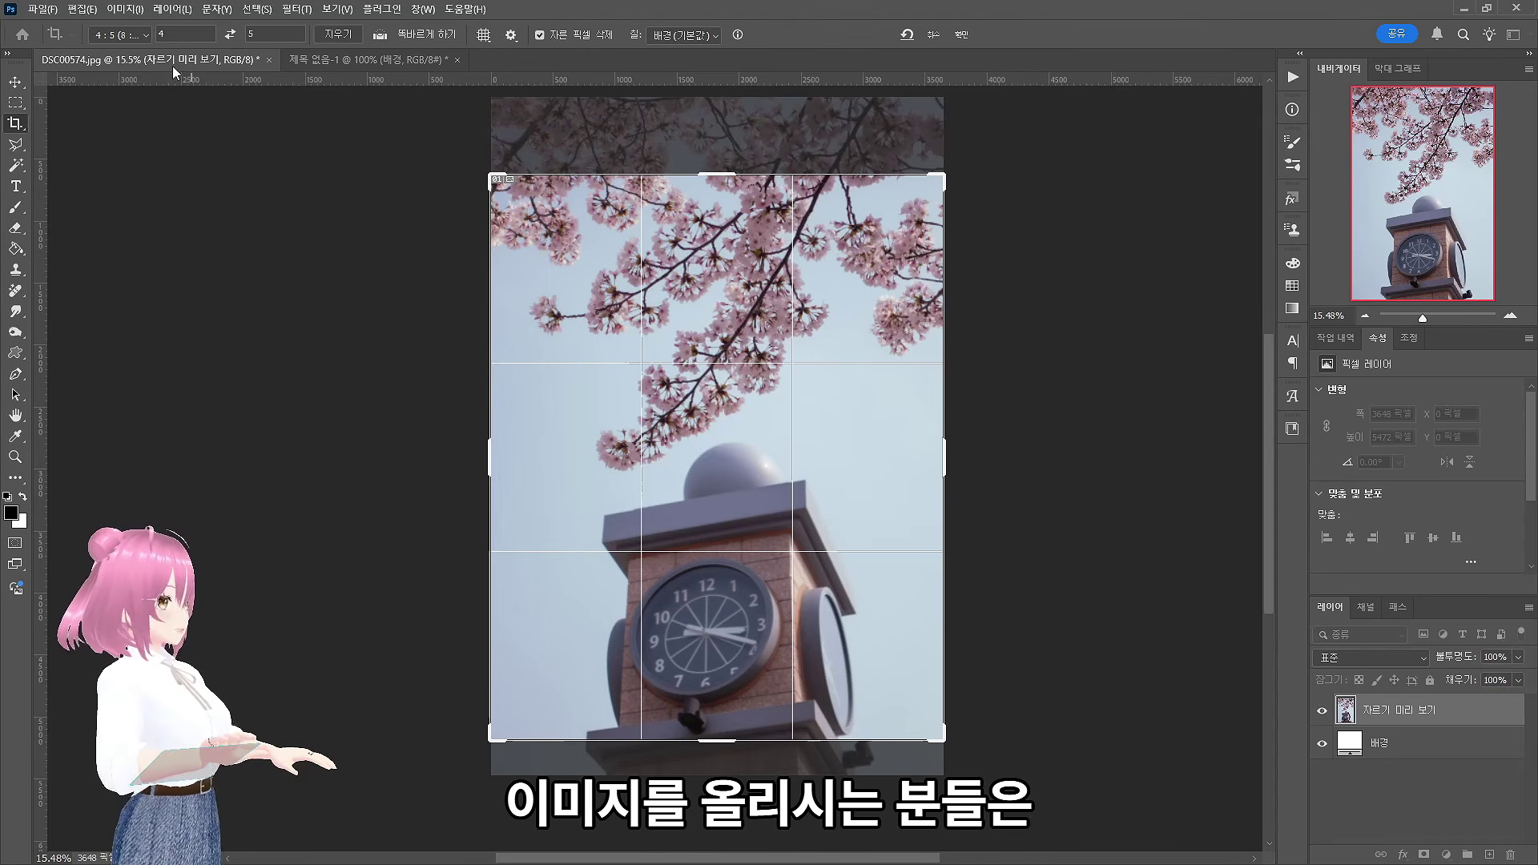
# - Try the 5:7, 2:3 and 16:9 crop ratios on the photo
pyautogui.click(132, 35)
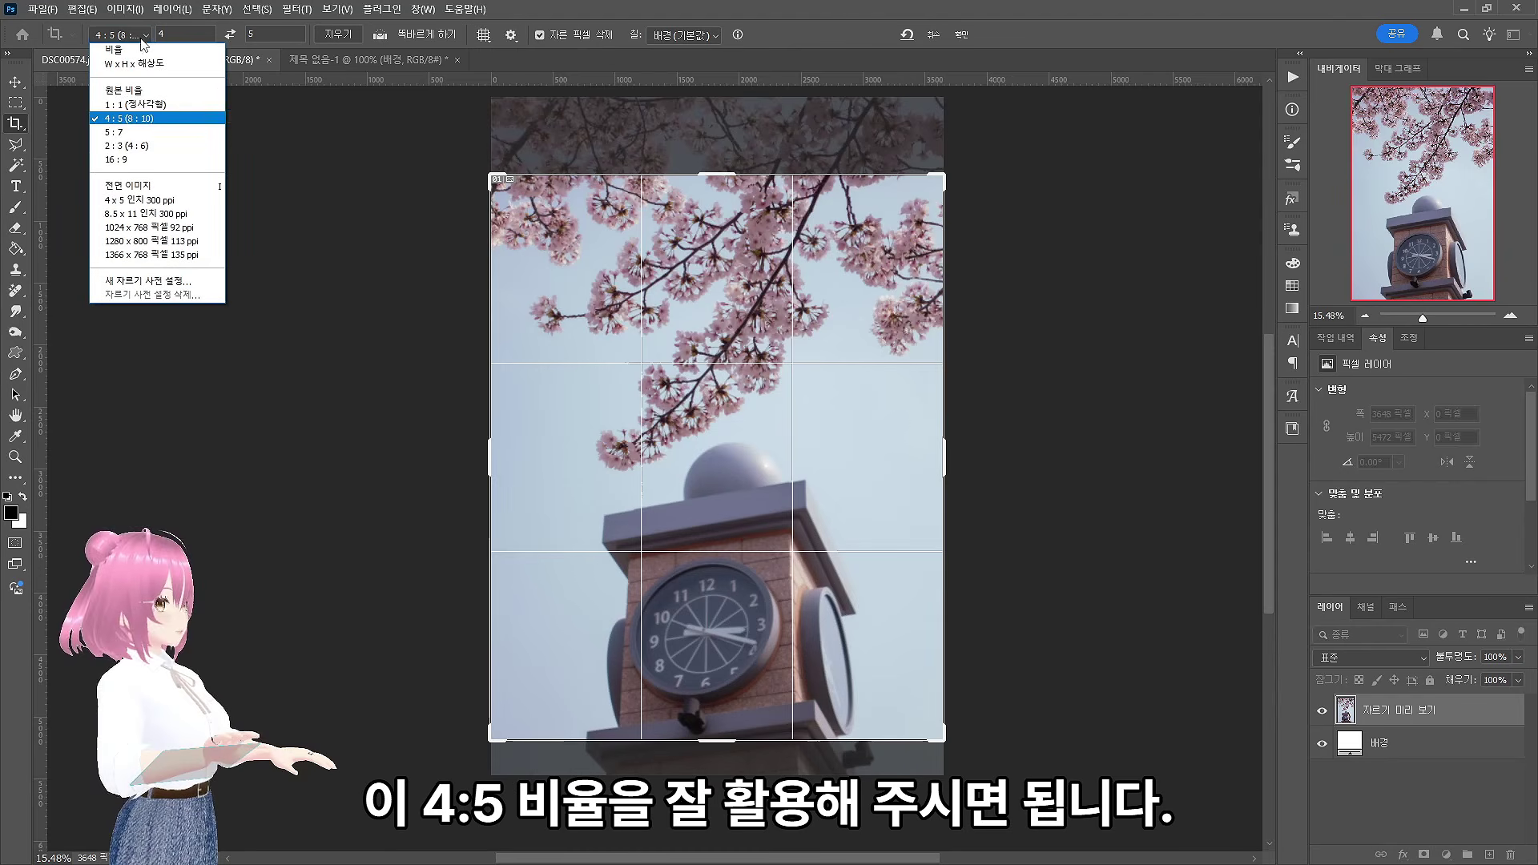
pyautogui.click(154, 133)
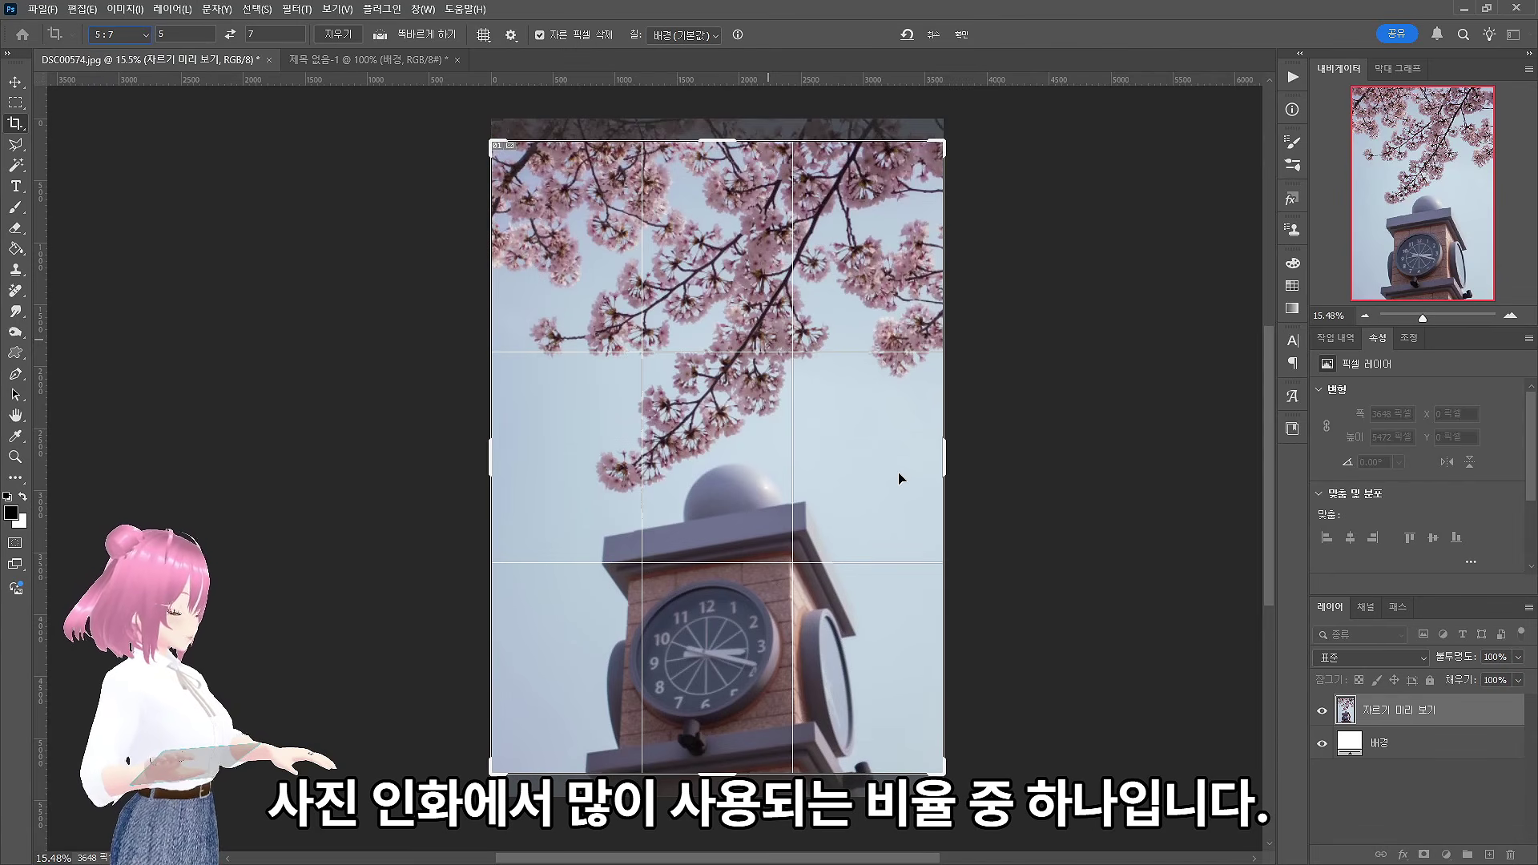
pyautogui.click(118, 35)
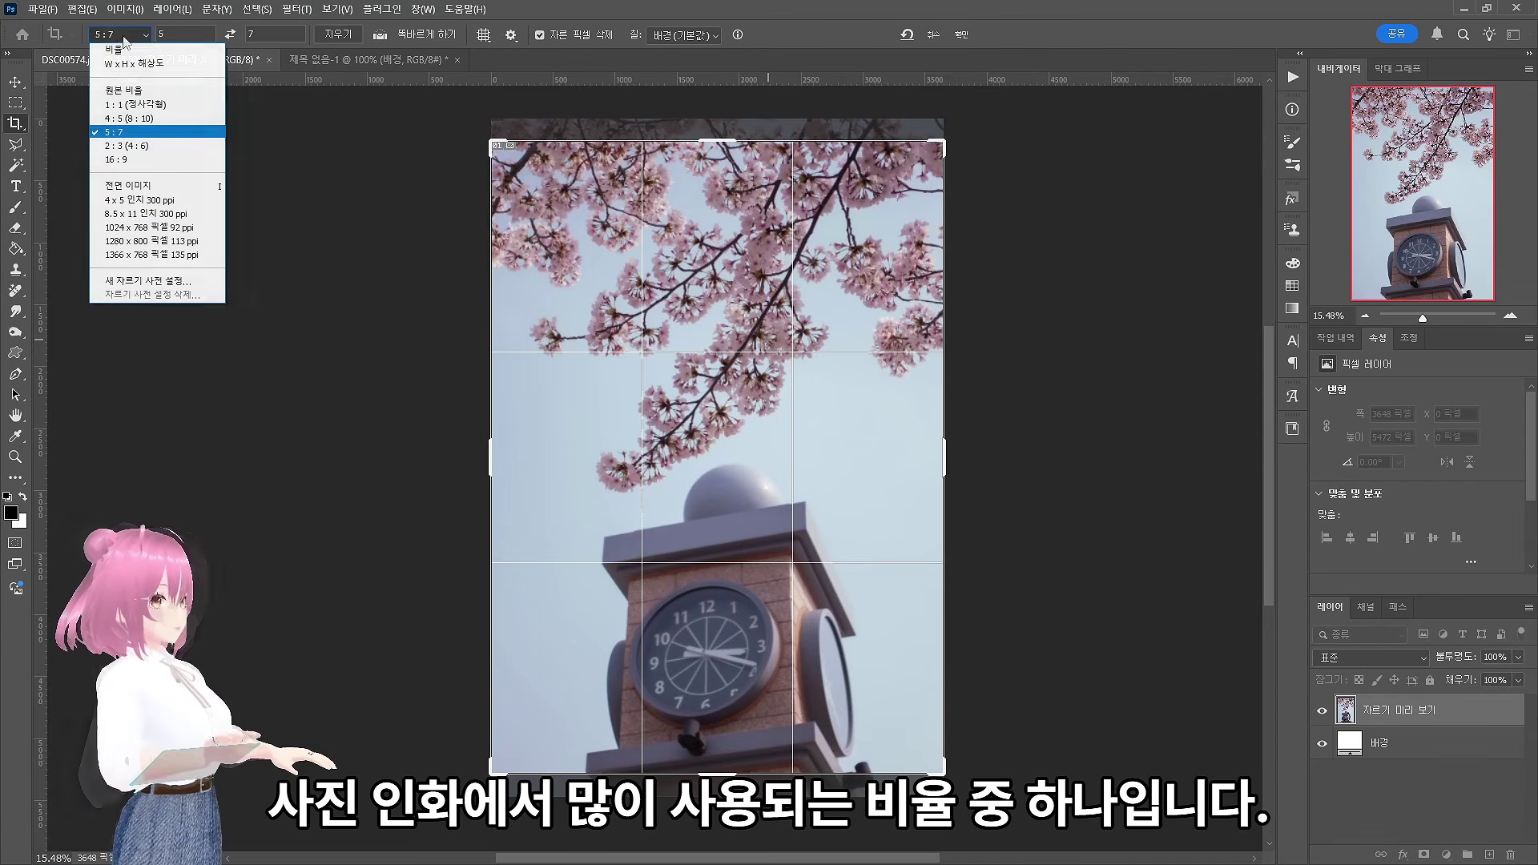
pyautogui.click(169, 148)
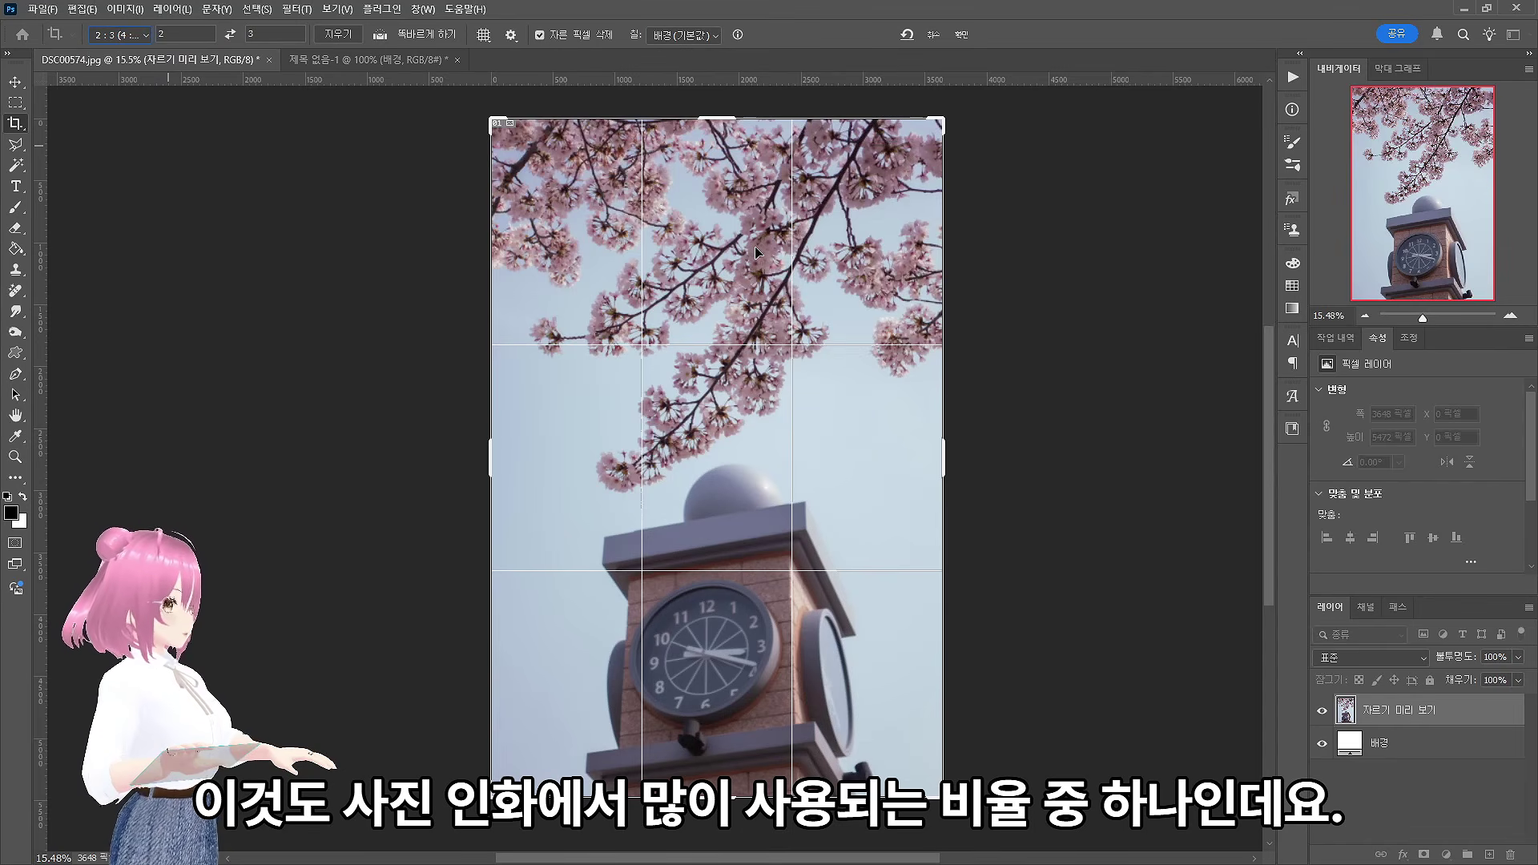
pyautogui.click(132, 35)
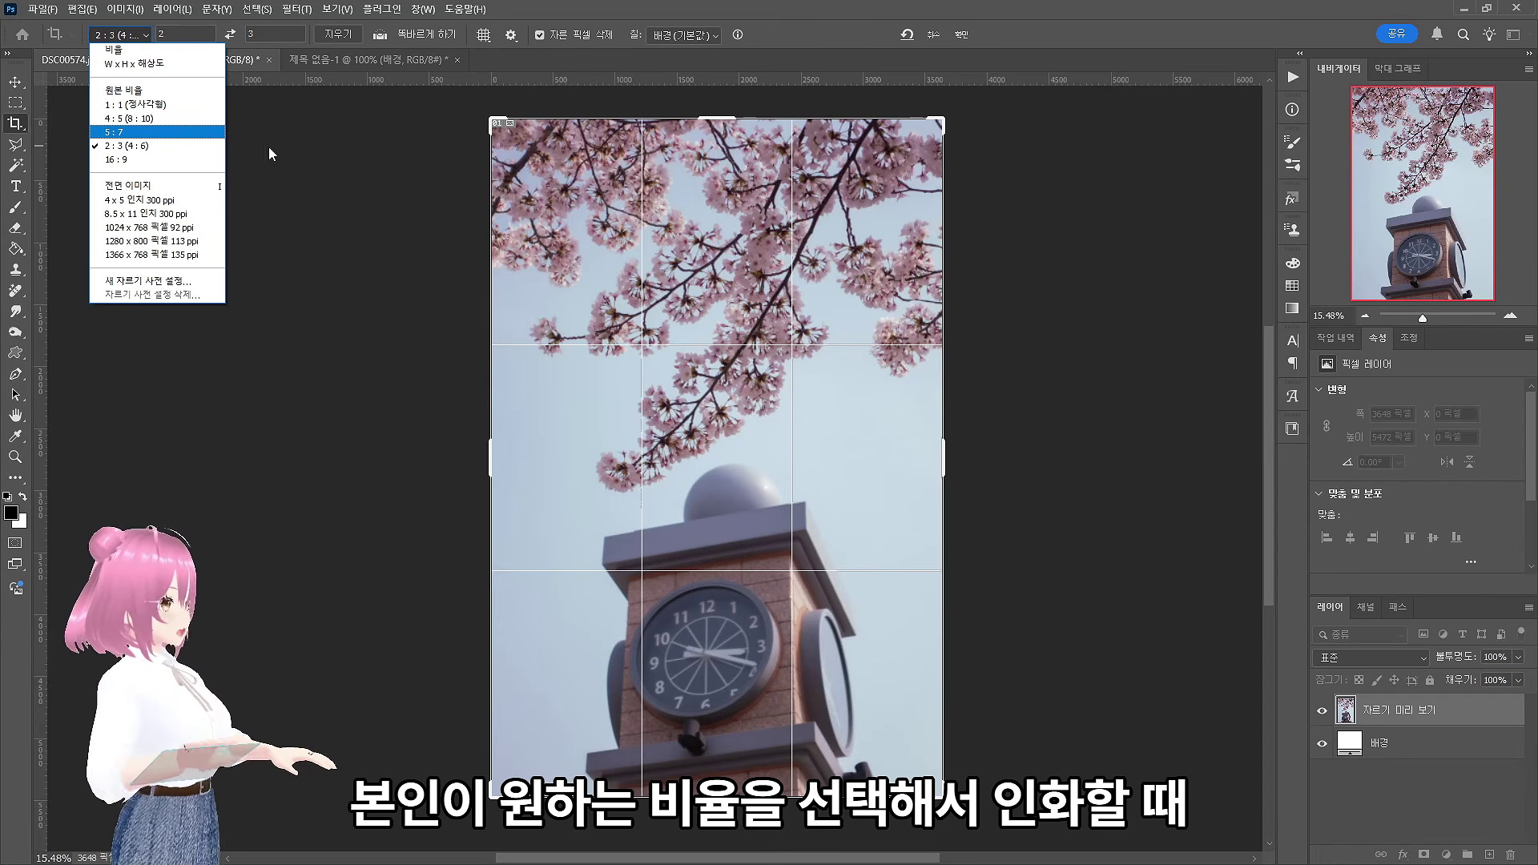
pyautogui.click(182, 132)
pyautogui.click(146, 34)
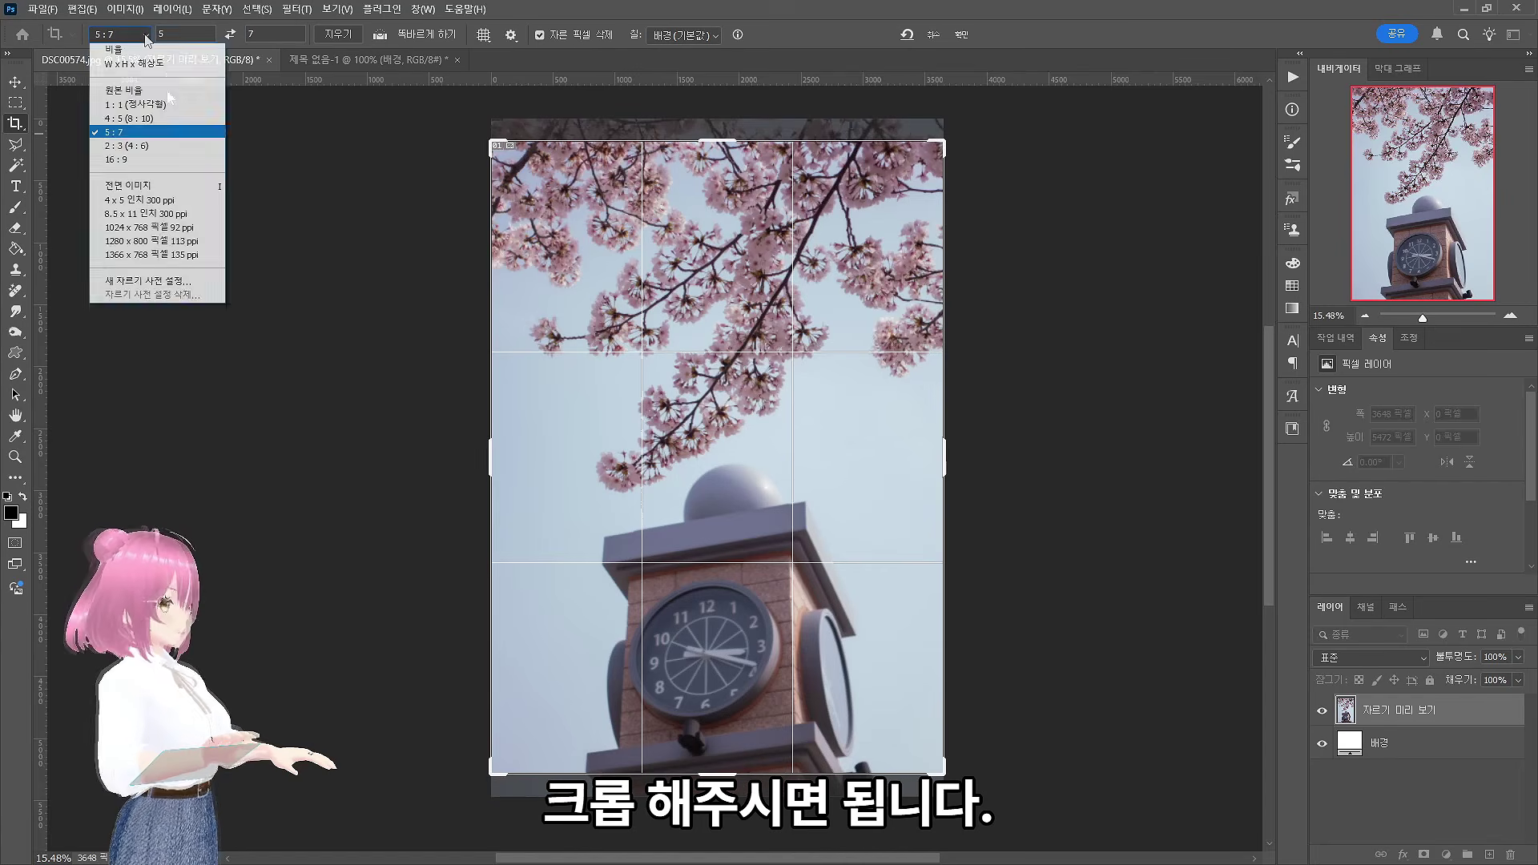
pyautogui.click(149, 162)
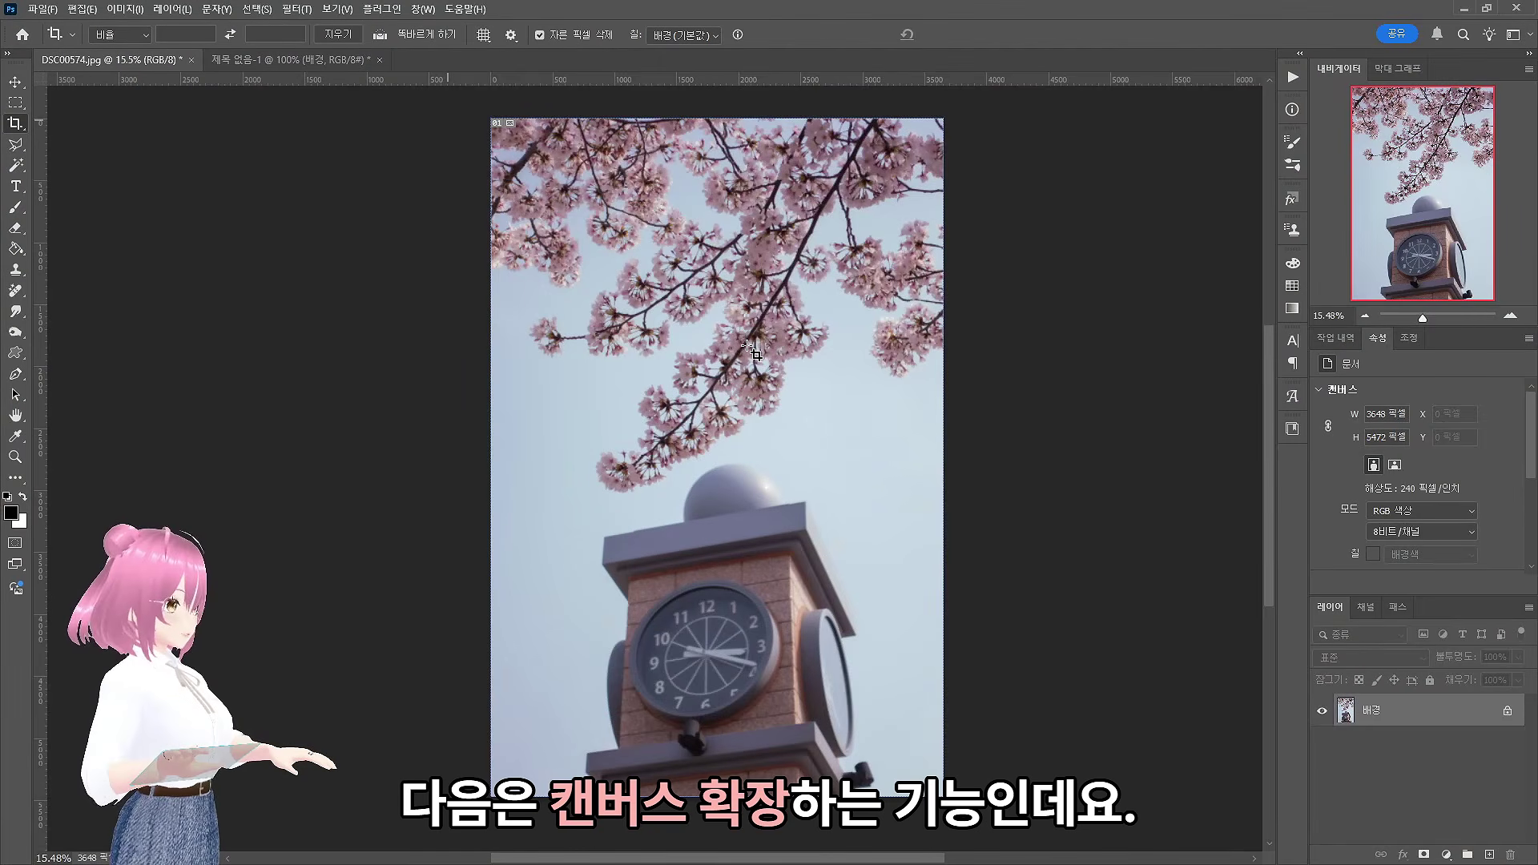
# - Extend the canvas on both sides of the photo to about 5495 px wide with a white background, using the Crop tool
pyautogui.click(785, 427)
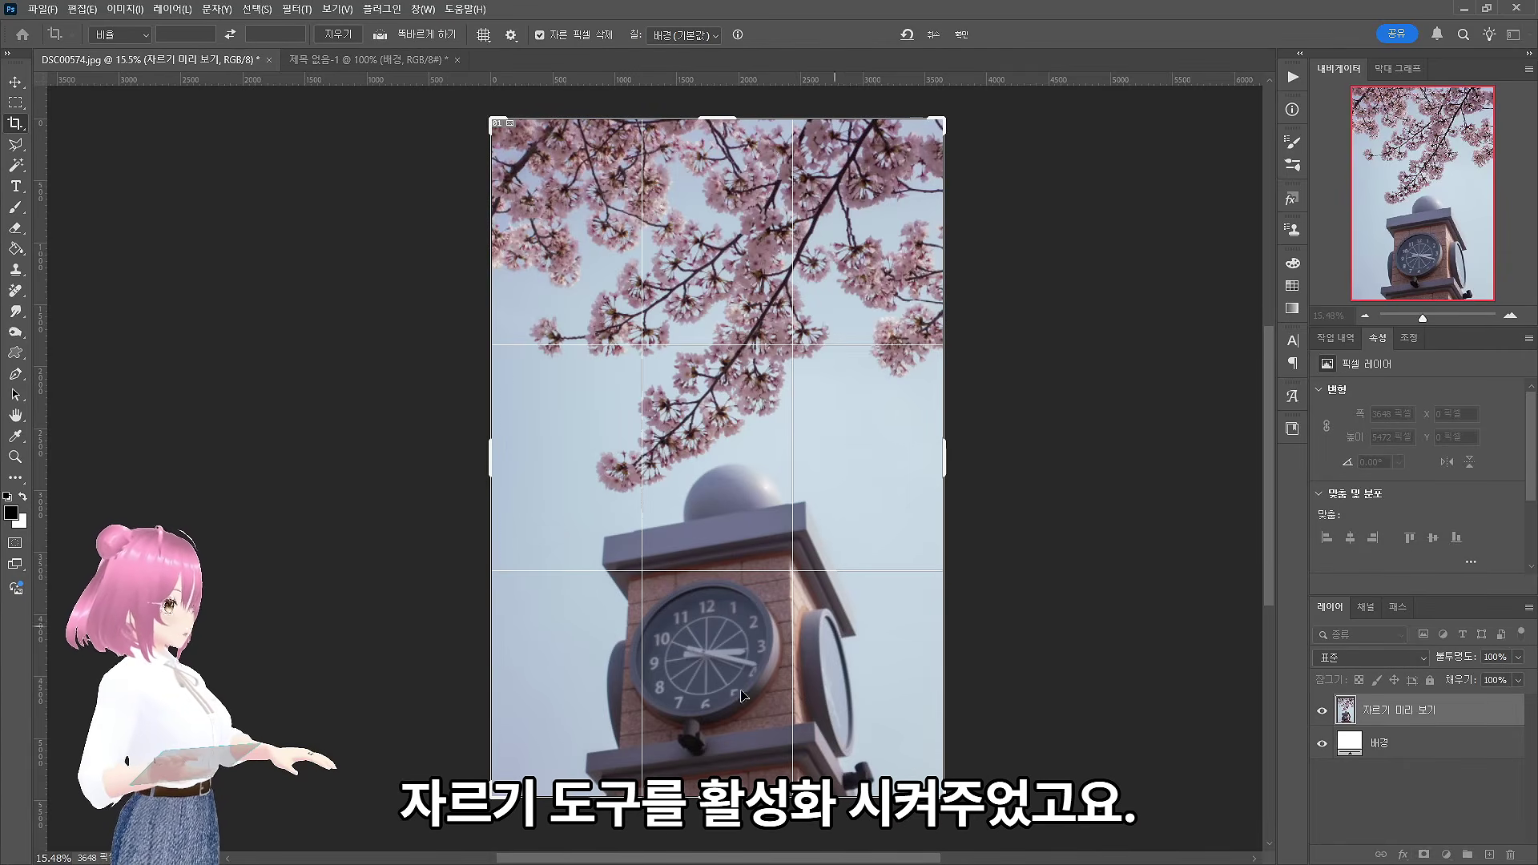
pyautogui.moveTo(495, 455); pyautogui.dragTo(463, 456)
pyautogui.moveTo(995, 450); pyautogui.dragTo(1051, 465)
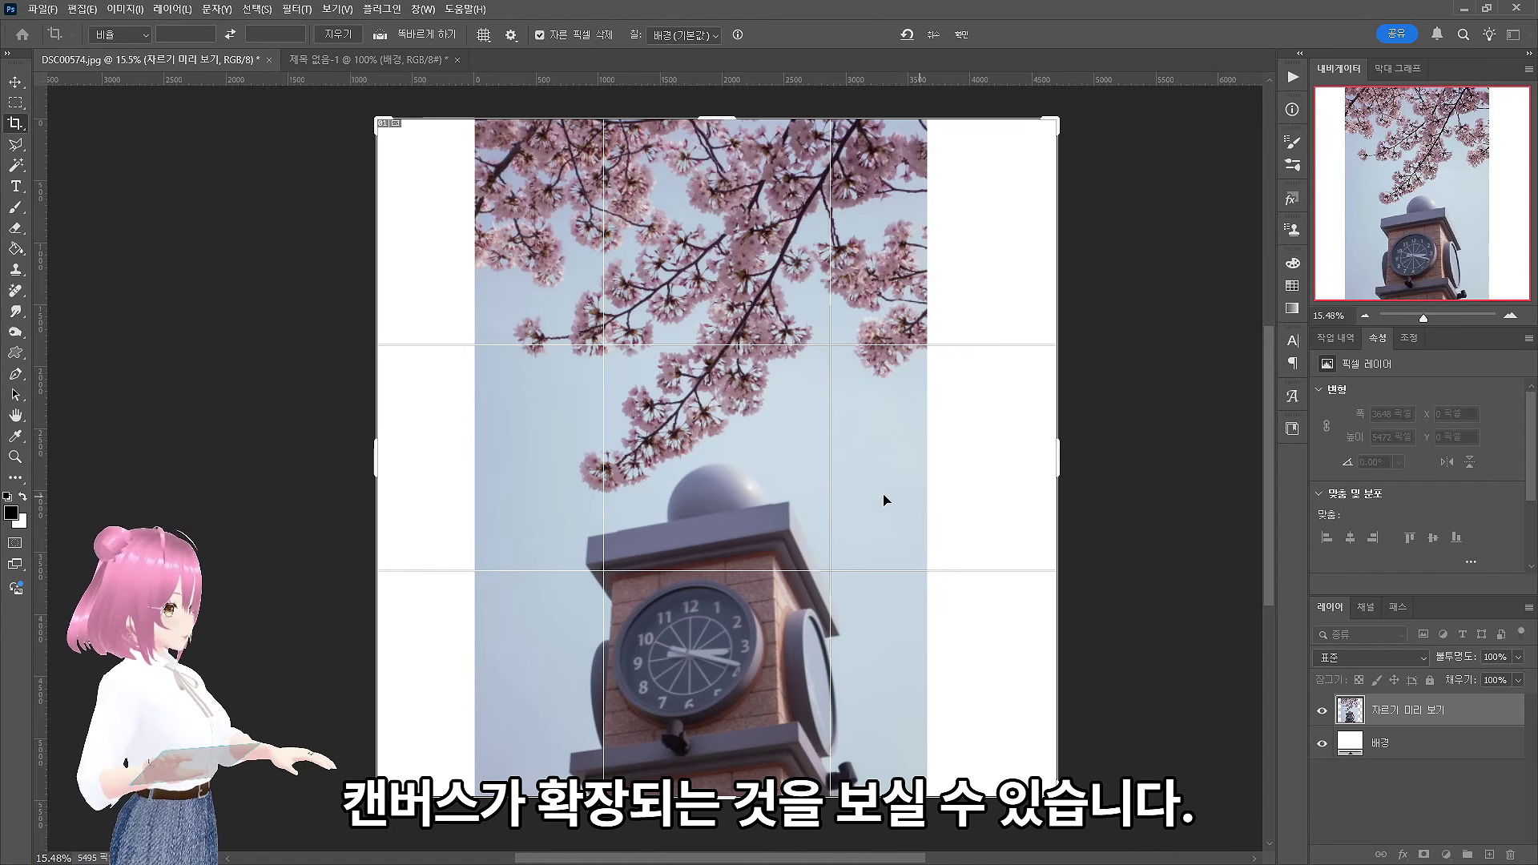
pyautogui.click(962, 35)
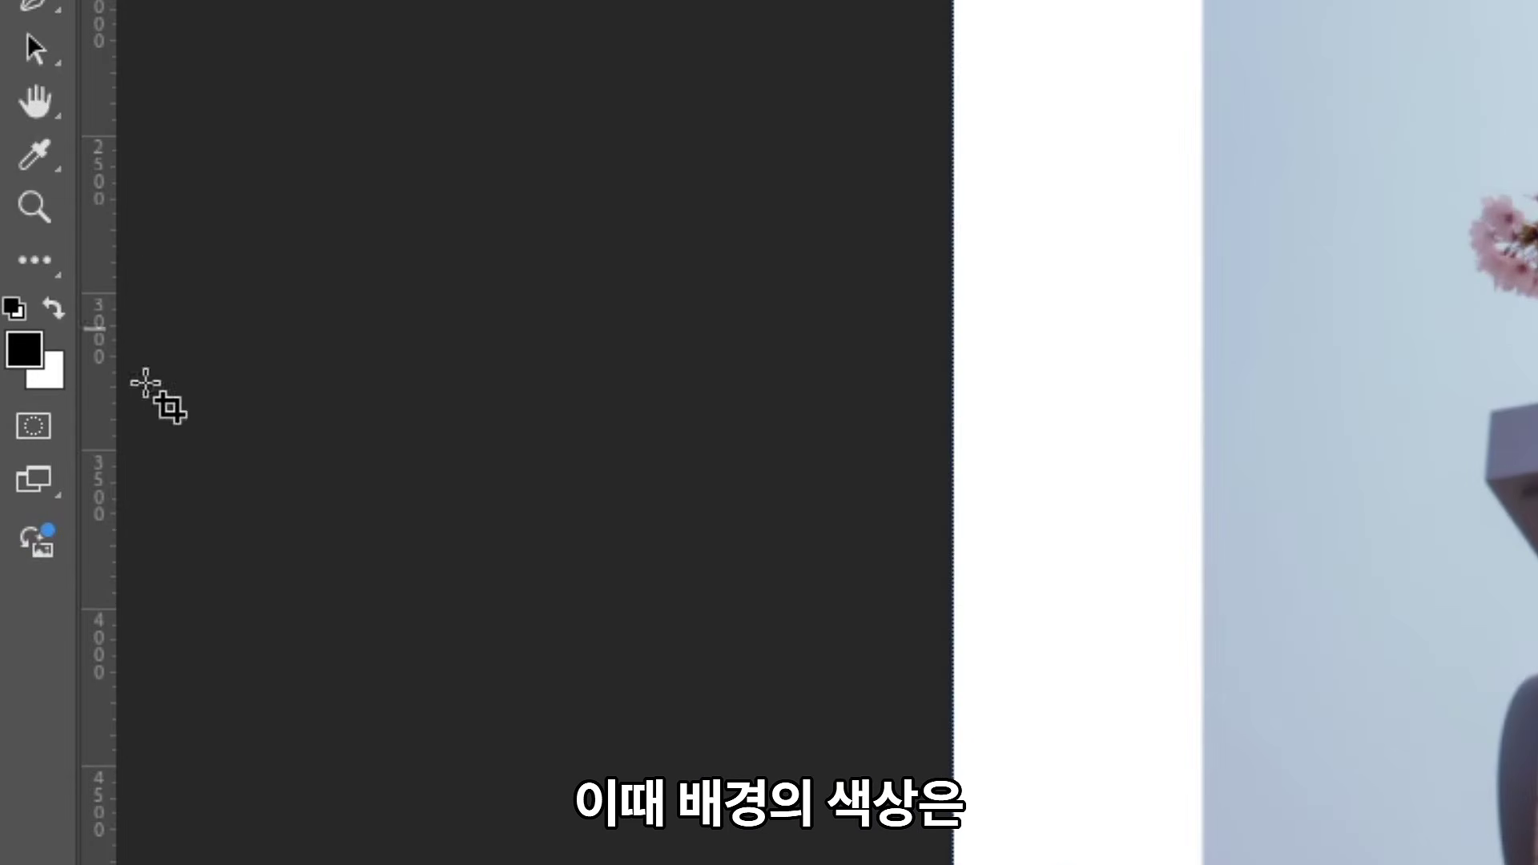
# - Set the background color to pink #ff61c5
pyautogui.click(52, 376)
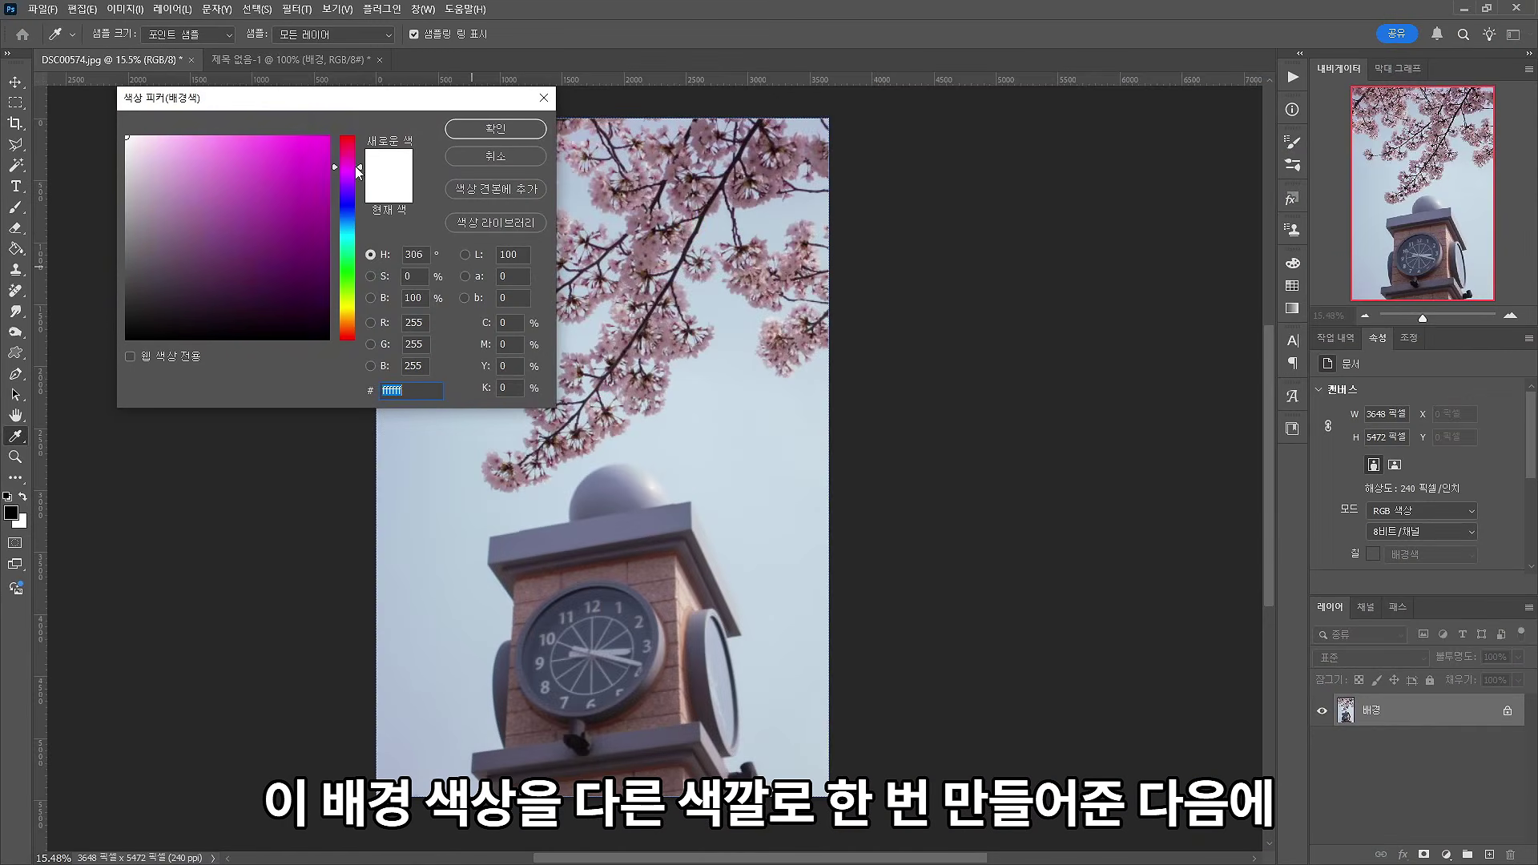
pyautogui.click(289, 184)
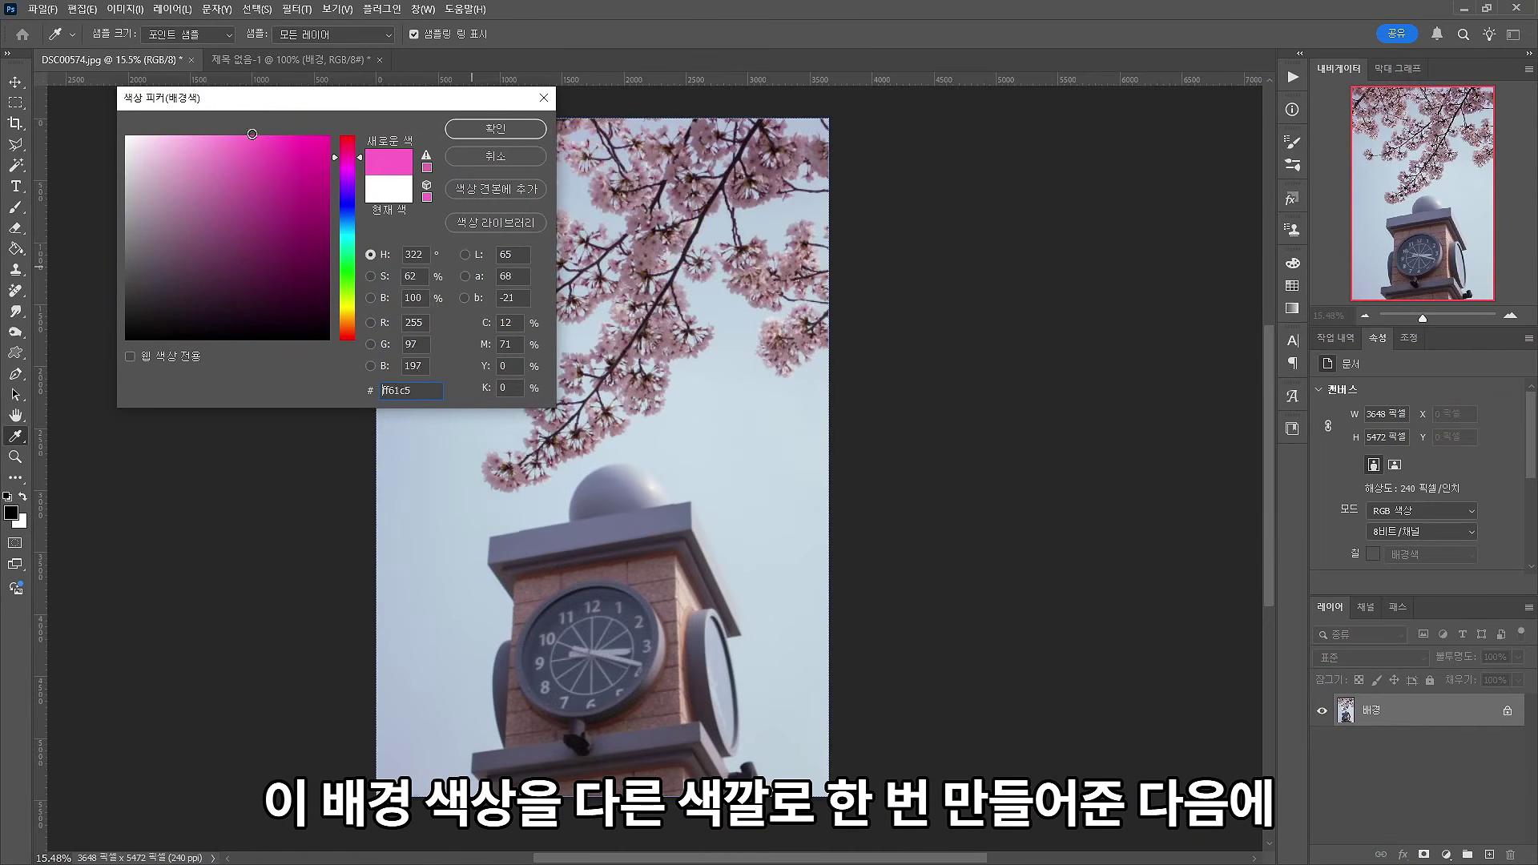
pyautogui.click(495, 128)
# - Extend the canvas on both sides of the photo with the pink background color, using the Crop tool
pyautogui.press('c')
pyautogui.moveTo(376, 456); pyautogui.dragTo(321, 457)
pyautogui.moveTo(884, 457); pyautogui.dragTo(930, 452)
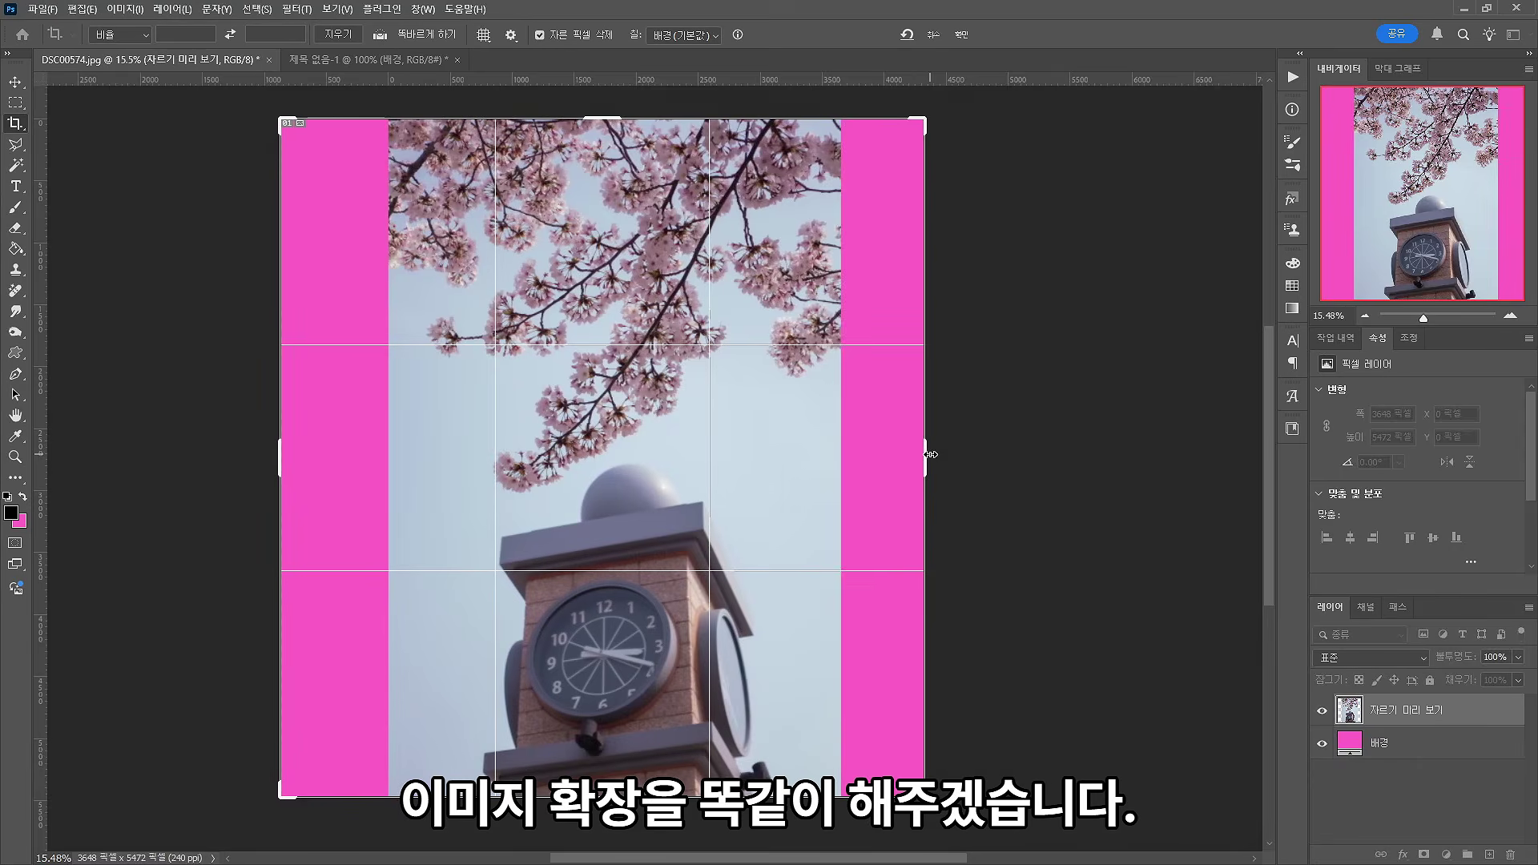
pyautogui.press('Return')
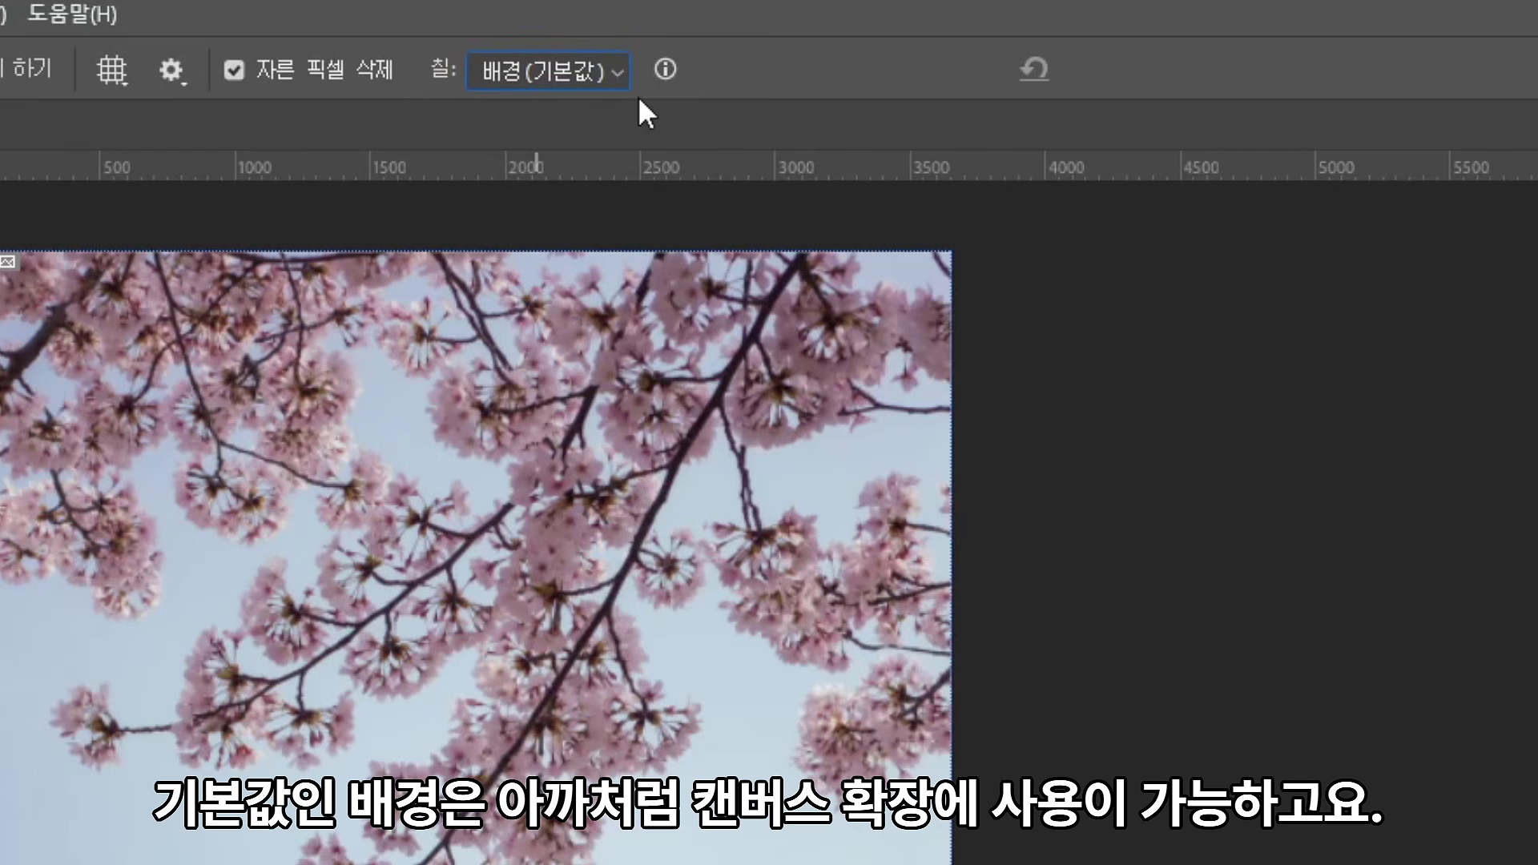
# - Extend the canvas beside the photo to about 4784 px wide using Generative Expand with the prompt "도시 건물"
pyautogui.click(585, 77)
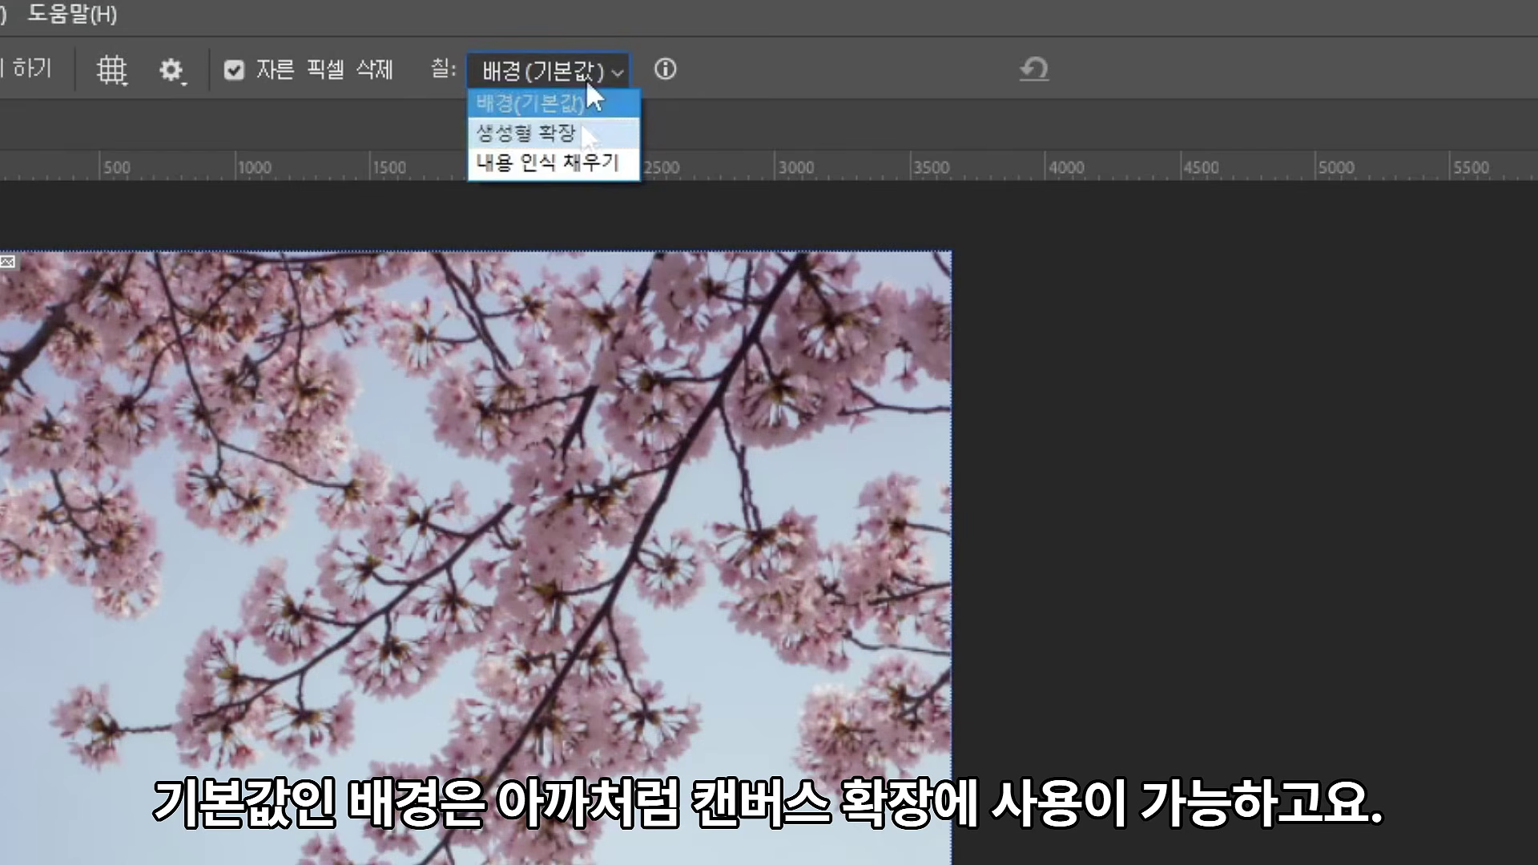
pyautogui.click(589, 138)
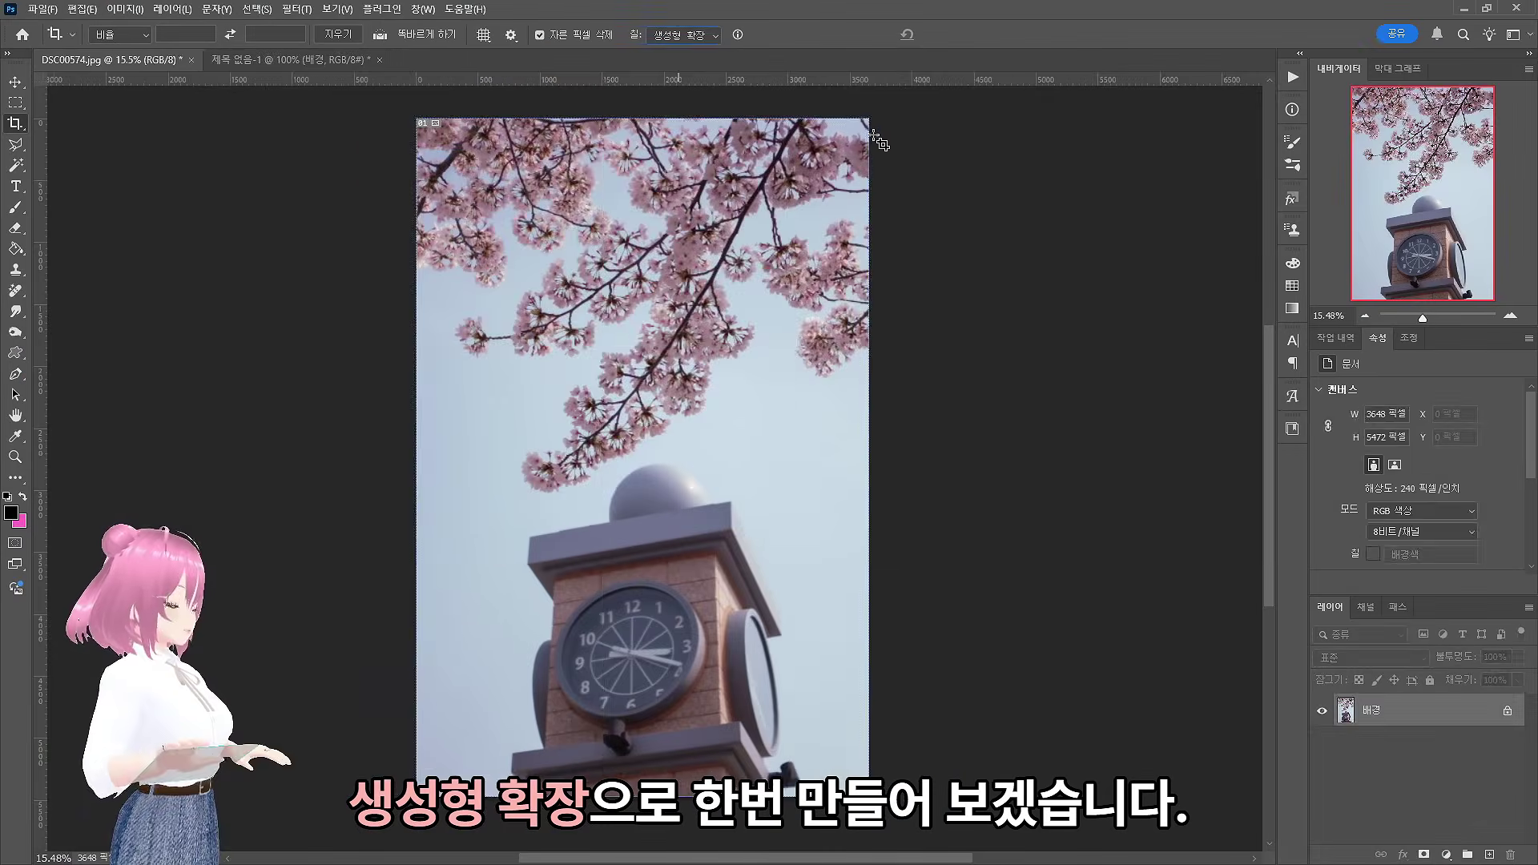
pyautogui.moveTo(869, 457); pyautogui.dragTo(943, 456)
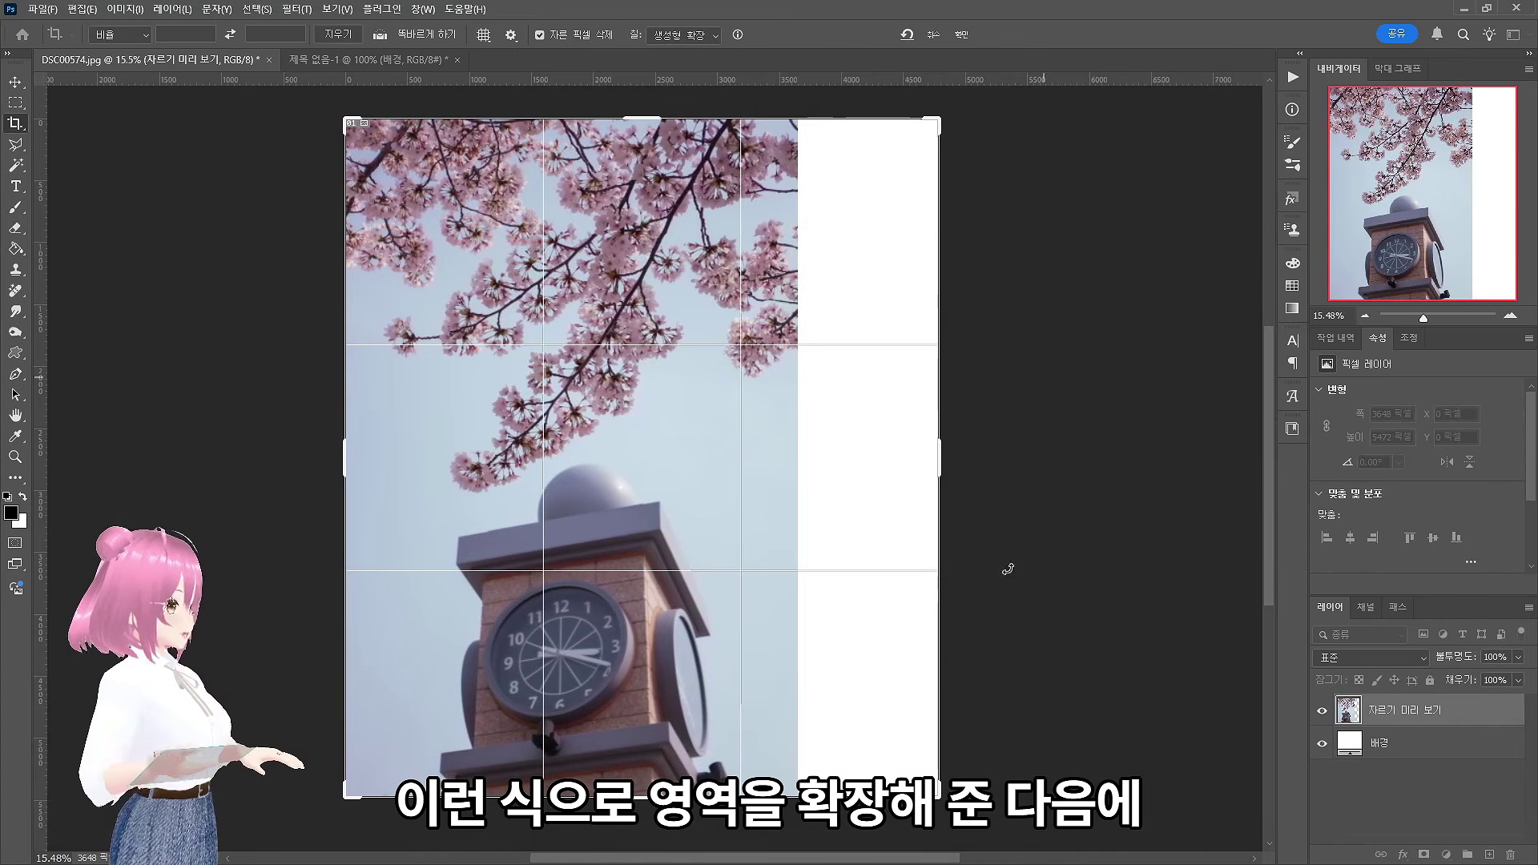
pyautogui.click(960, 34)
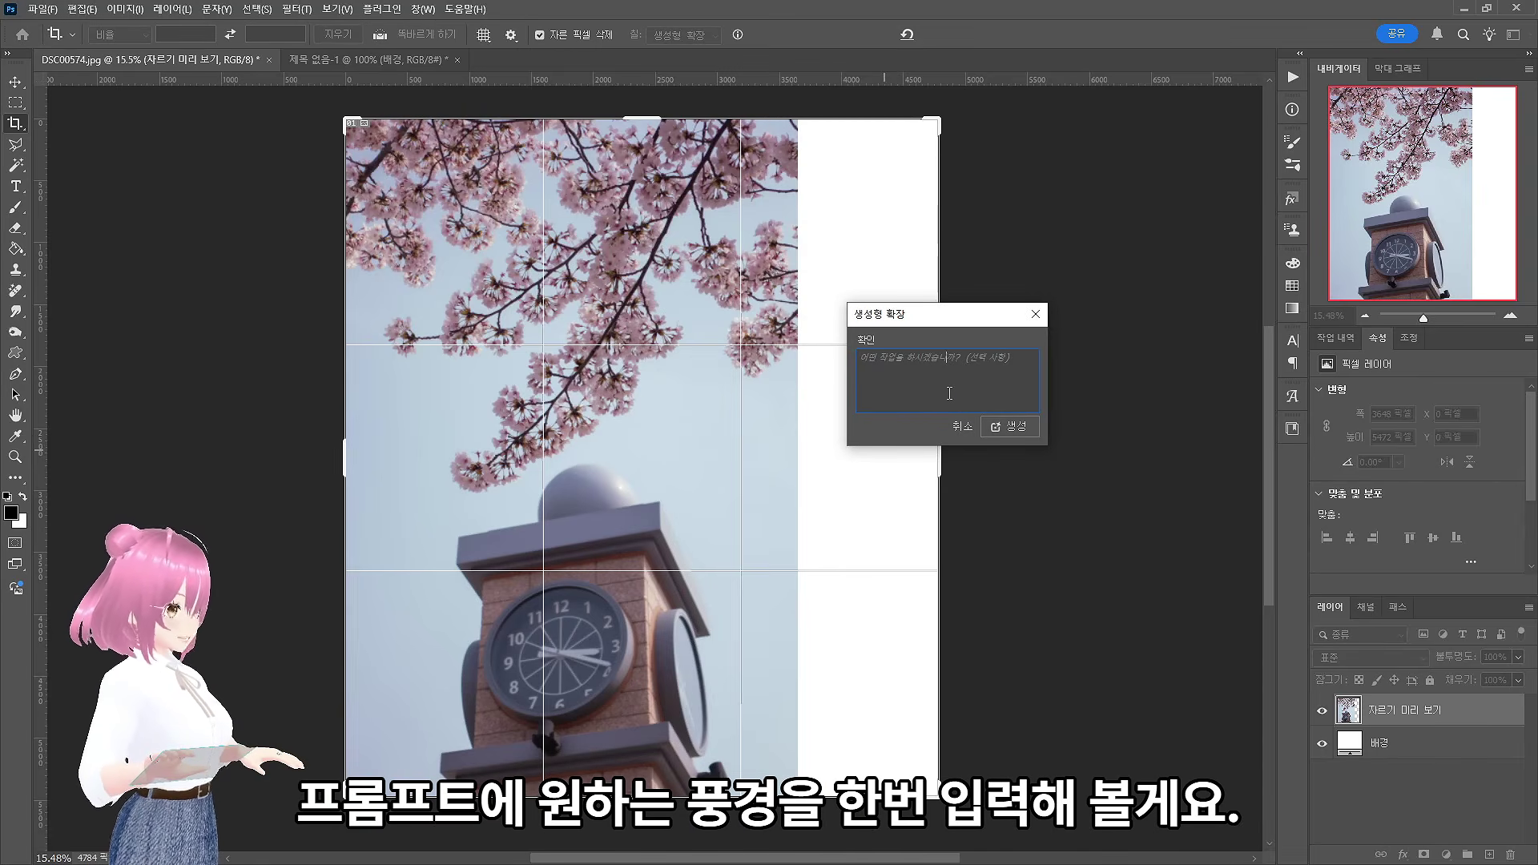
pyautogui.write('도시 건물')
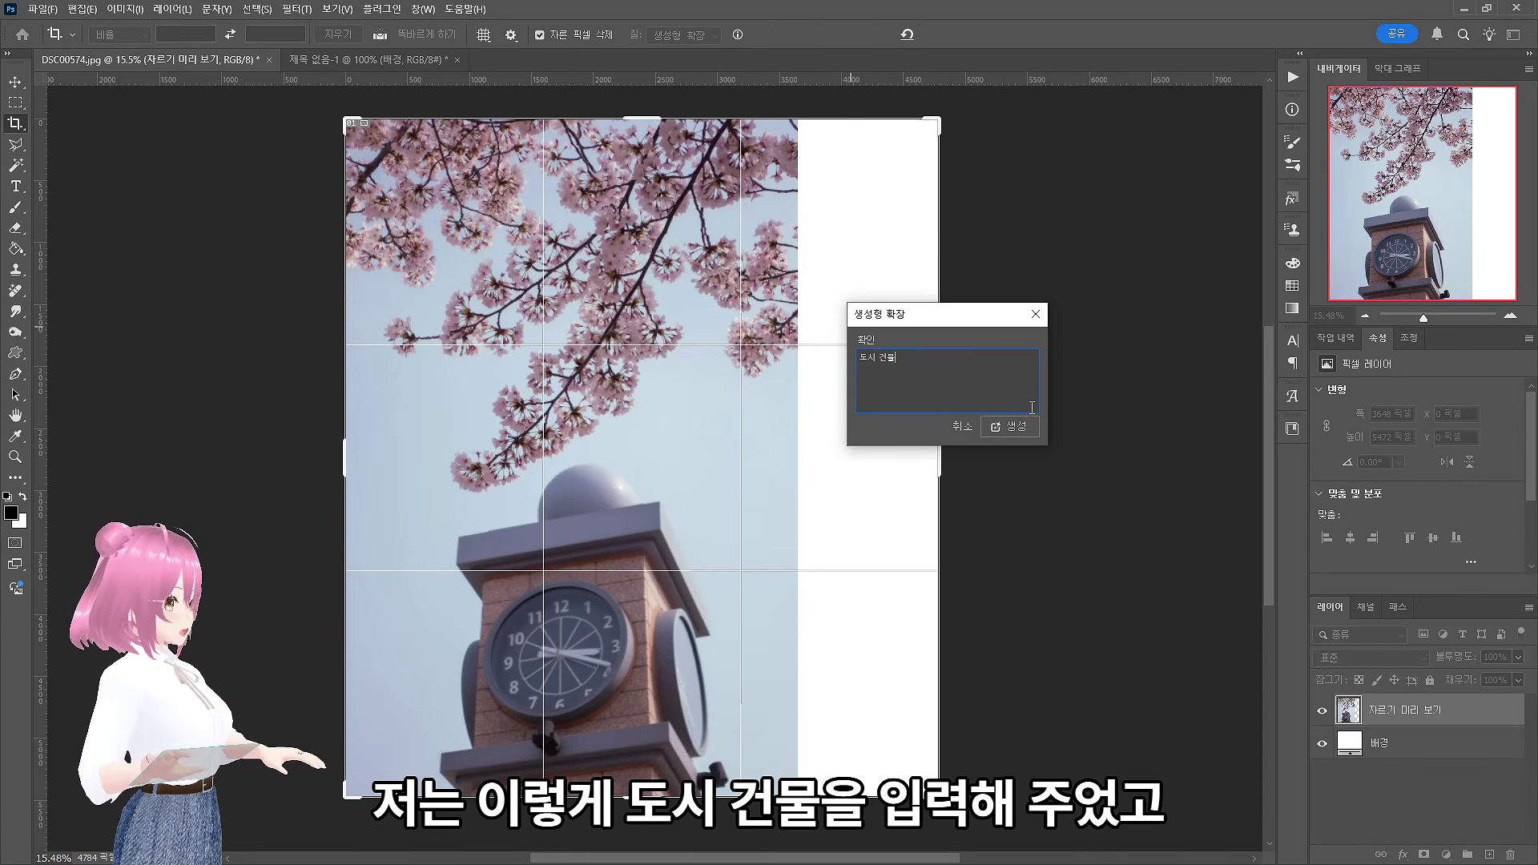
pyautogui.click(1018, 429)
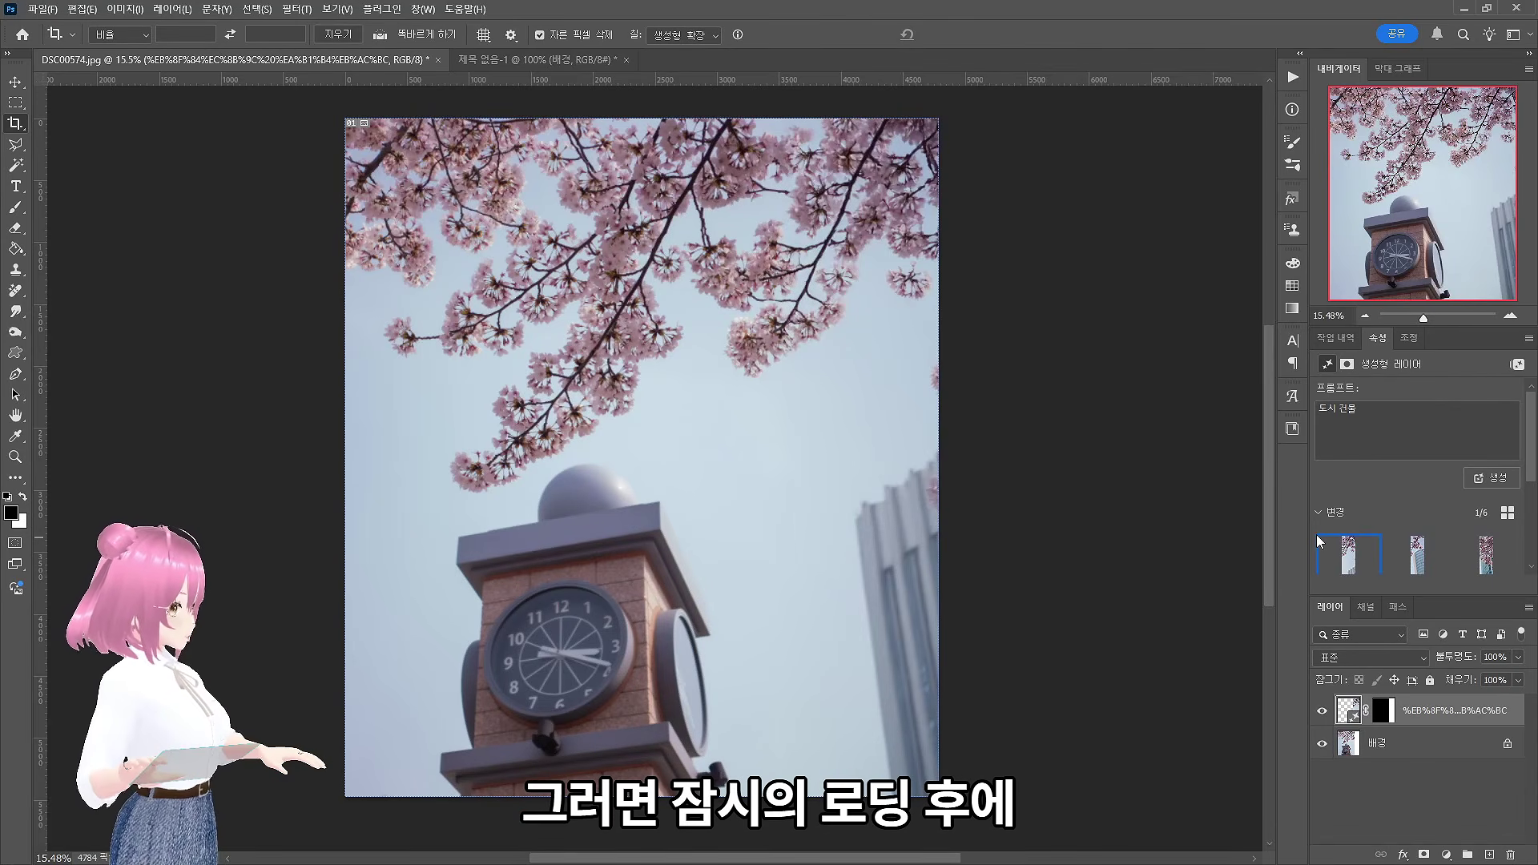
# - Compare the second and third generated variations of the expanded area
pyautogui.moveTo(1445, 540)
pyautogui.click(1423, 565)
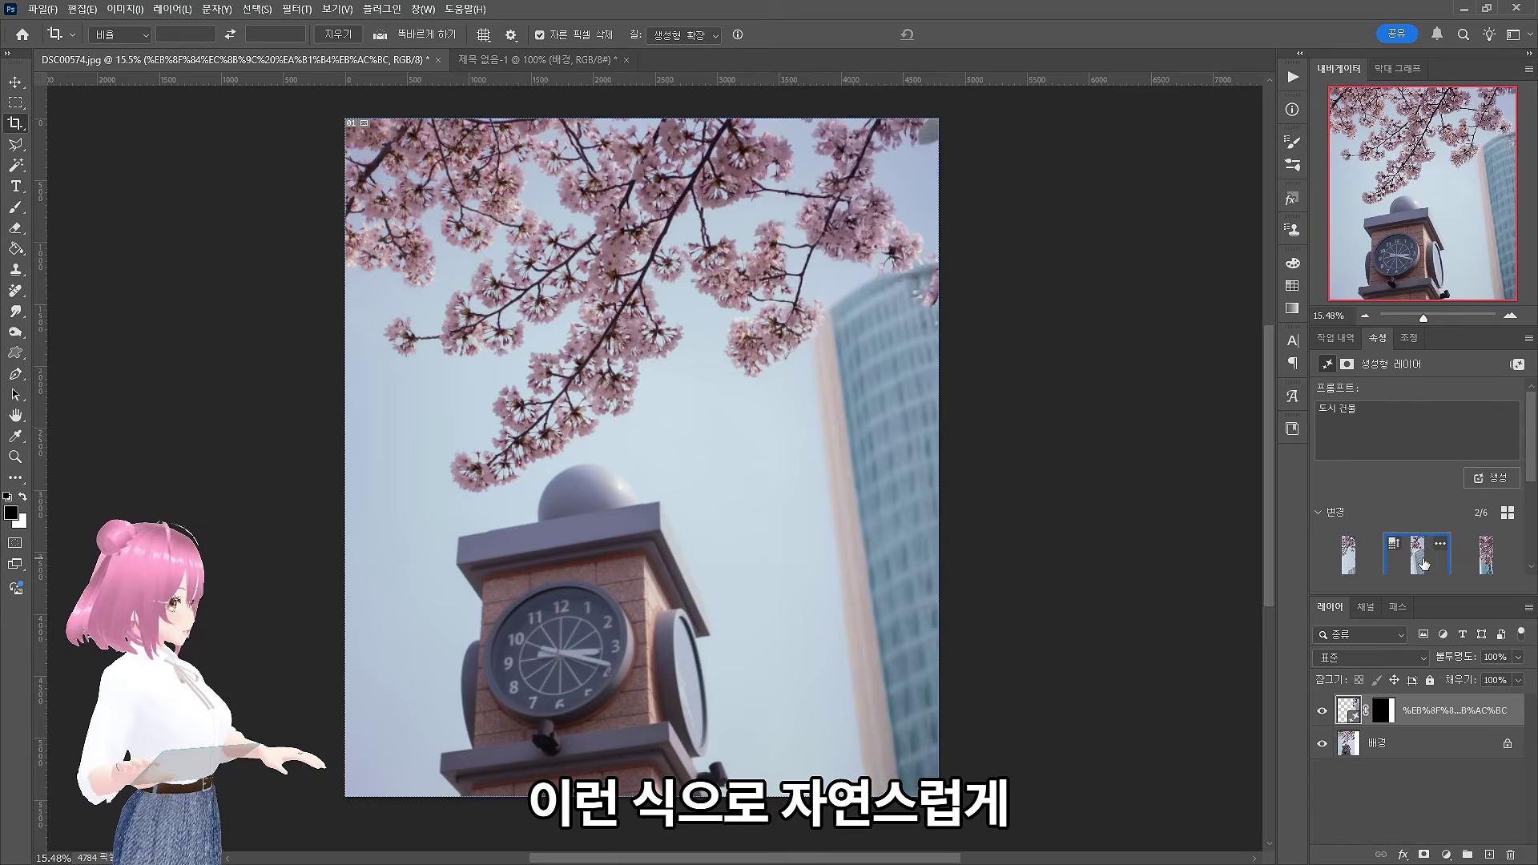
pyautogui.click(1500, 570)
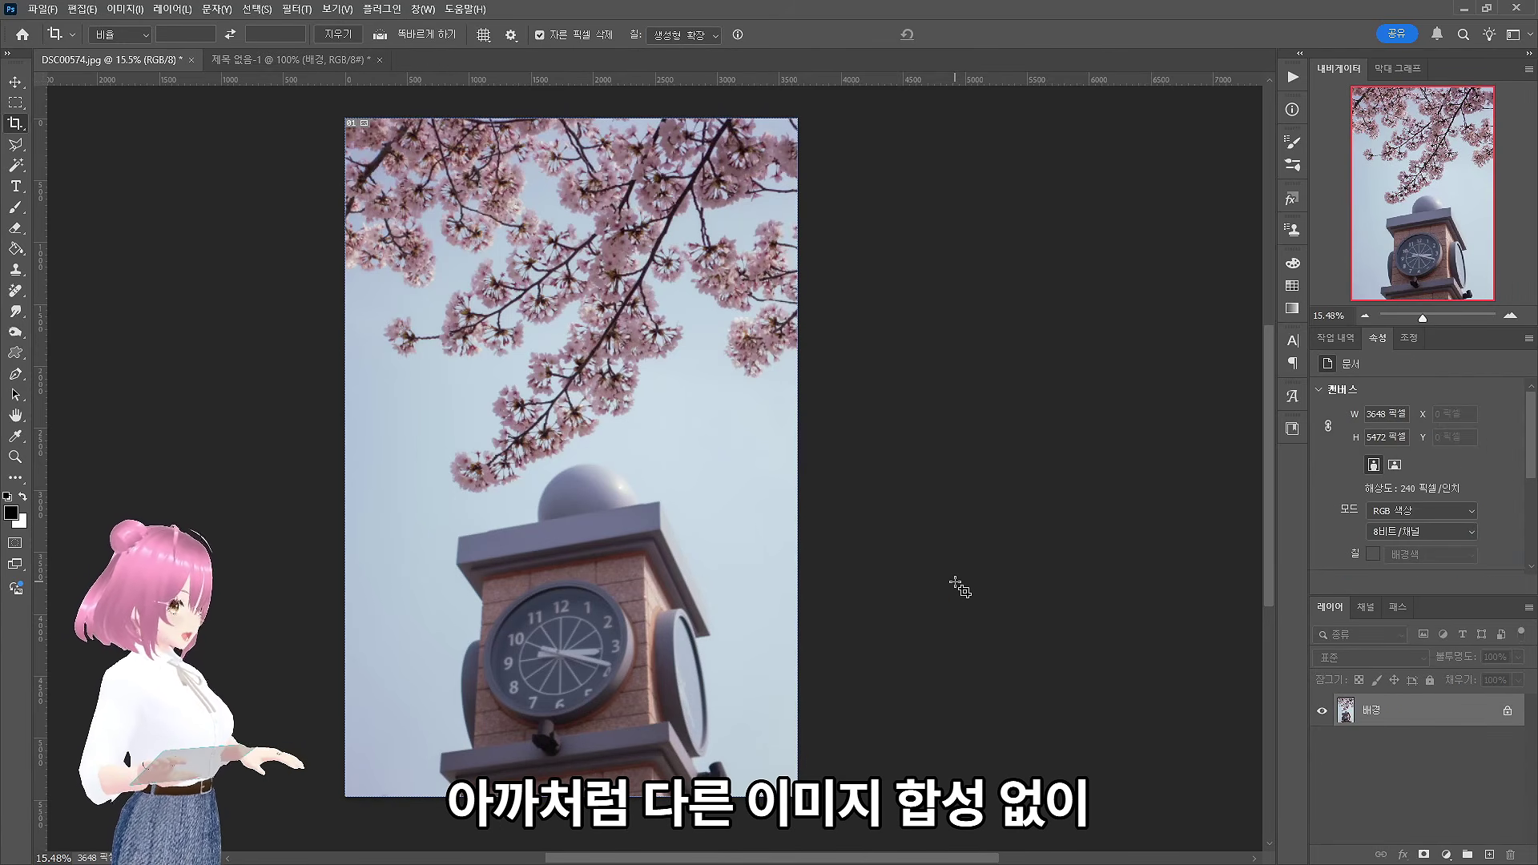
# - Extend the canvas on both sides of the photo with the Crop tool, filling the new areas with Content-Aware Fill
pyautogui.hscroll(-4, 955, 582)
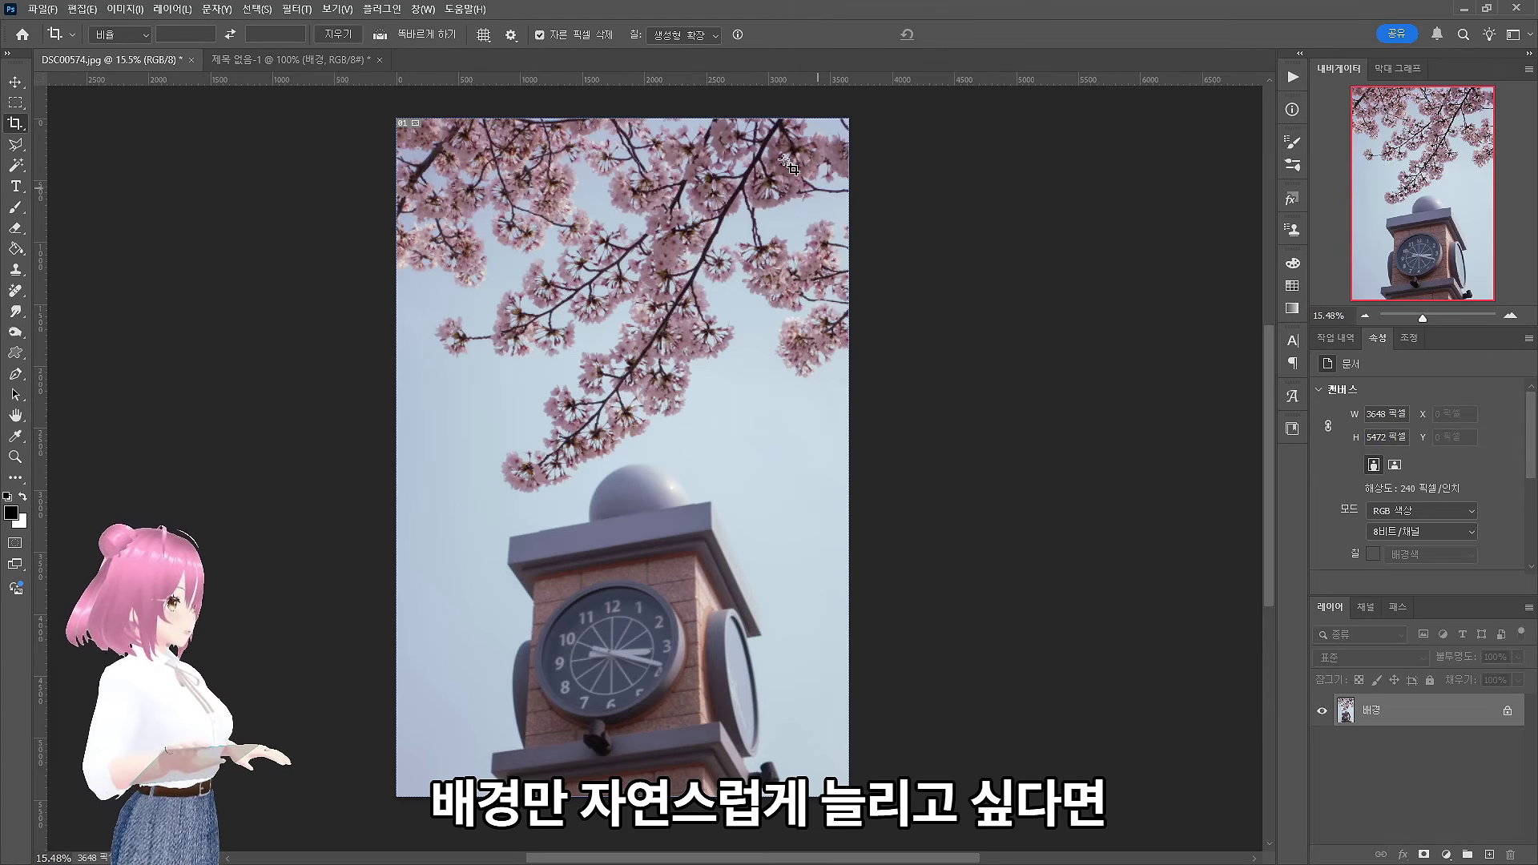
pyautogui.click(685, 35)
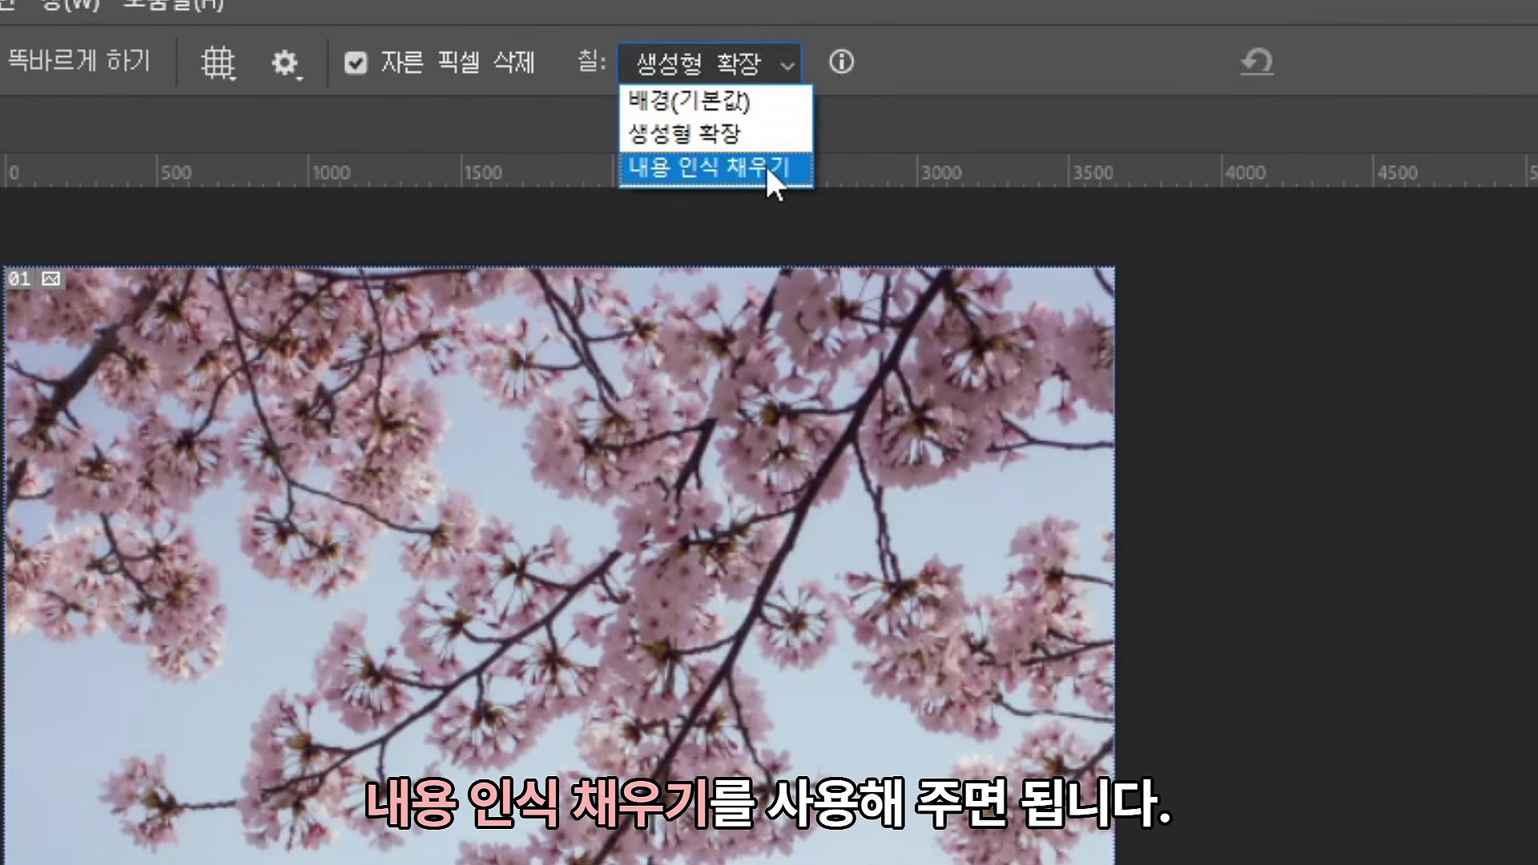
pyautogui.click(765, 164)
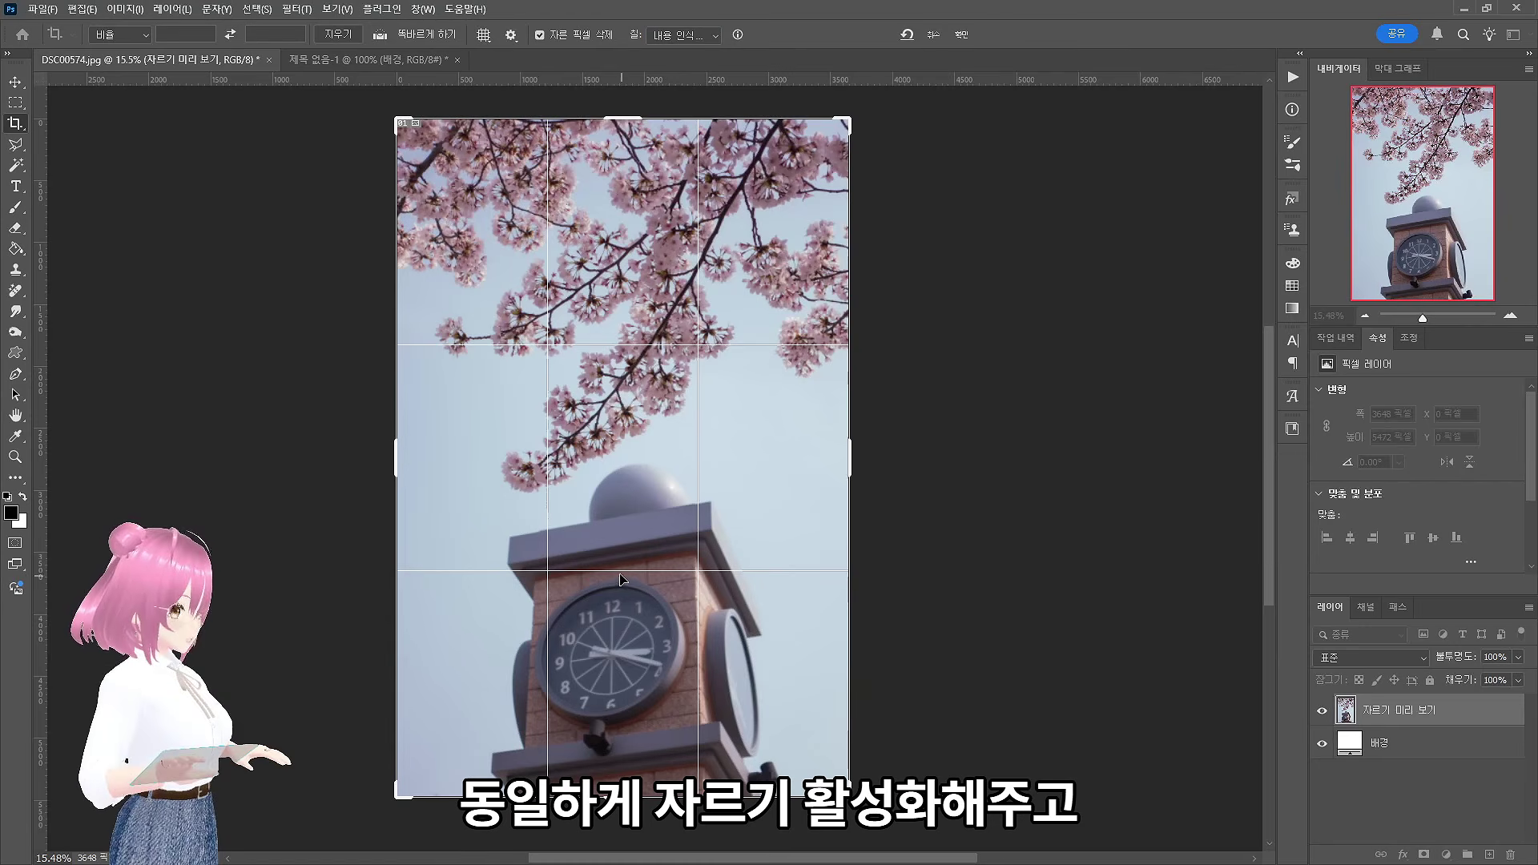
pyautogui.moveTo(398, 451); pyautogui.dragTo(359, 451)
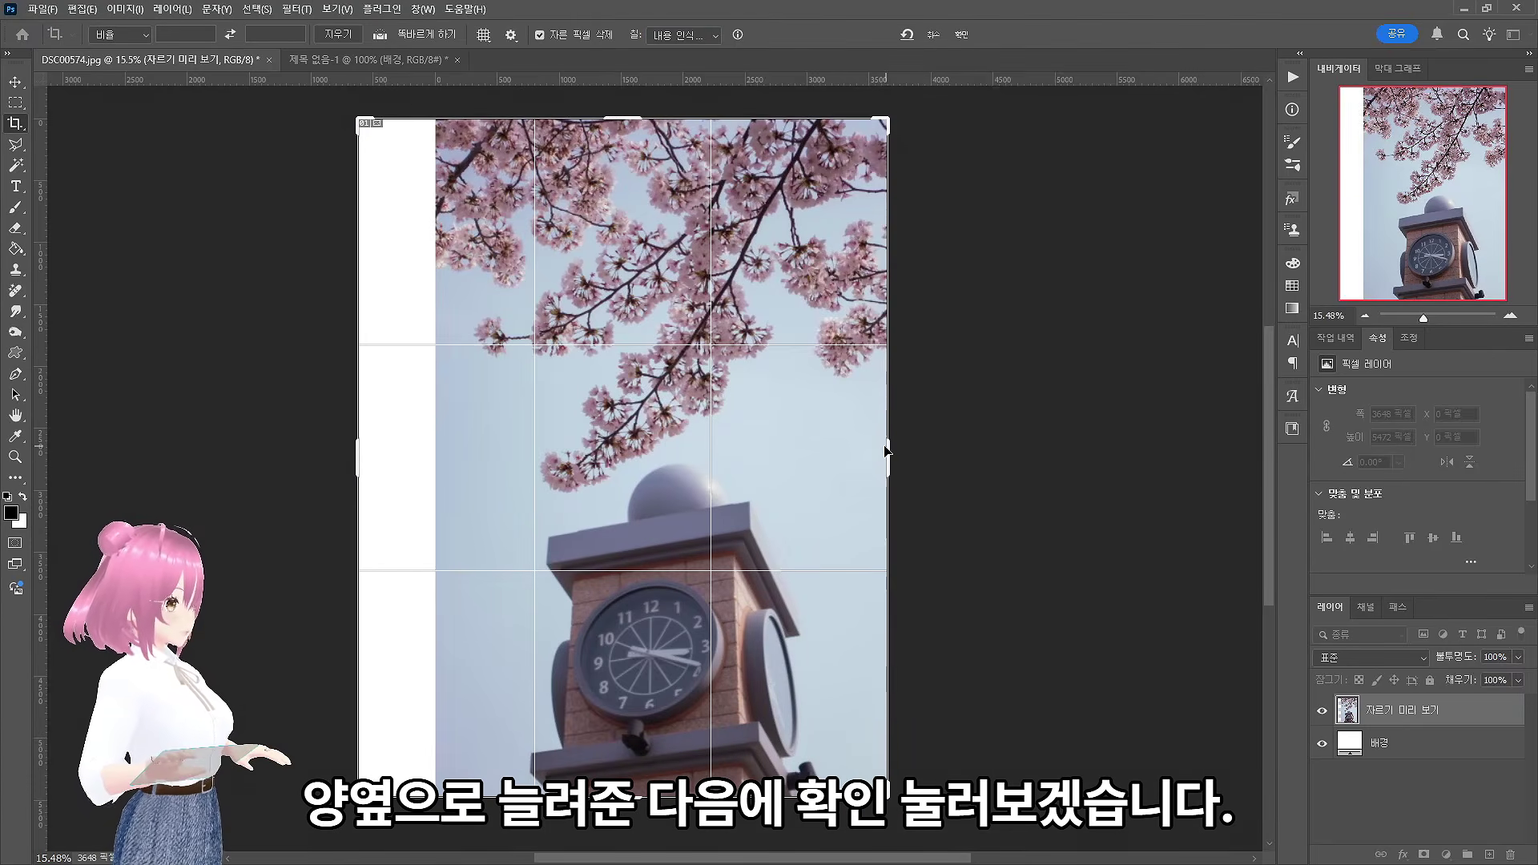
pyautogui.moveTo(889, 459); pyautogui.dragTo(960, 408)
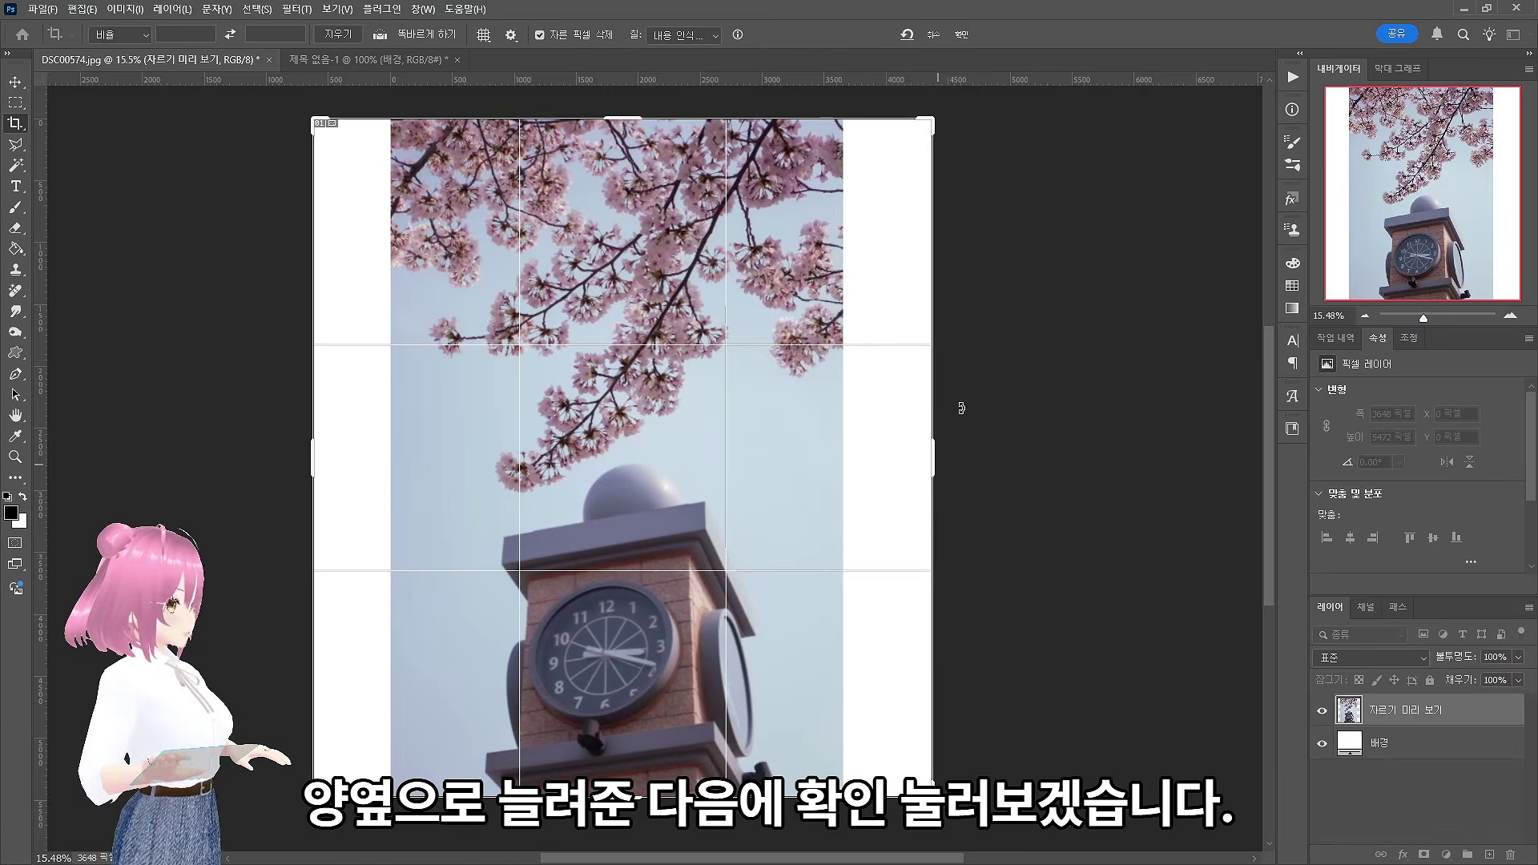
pyautogui.click(961, 34)
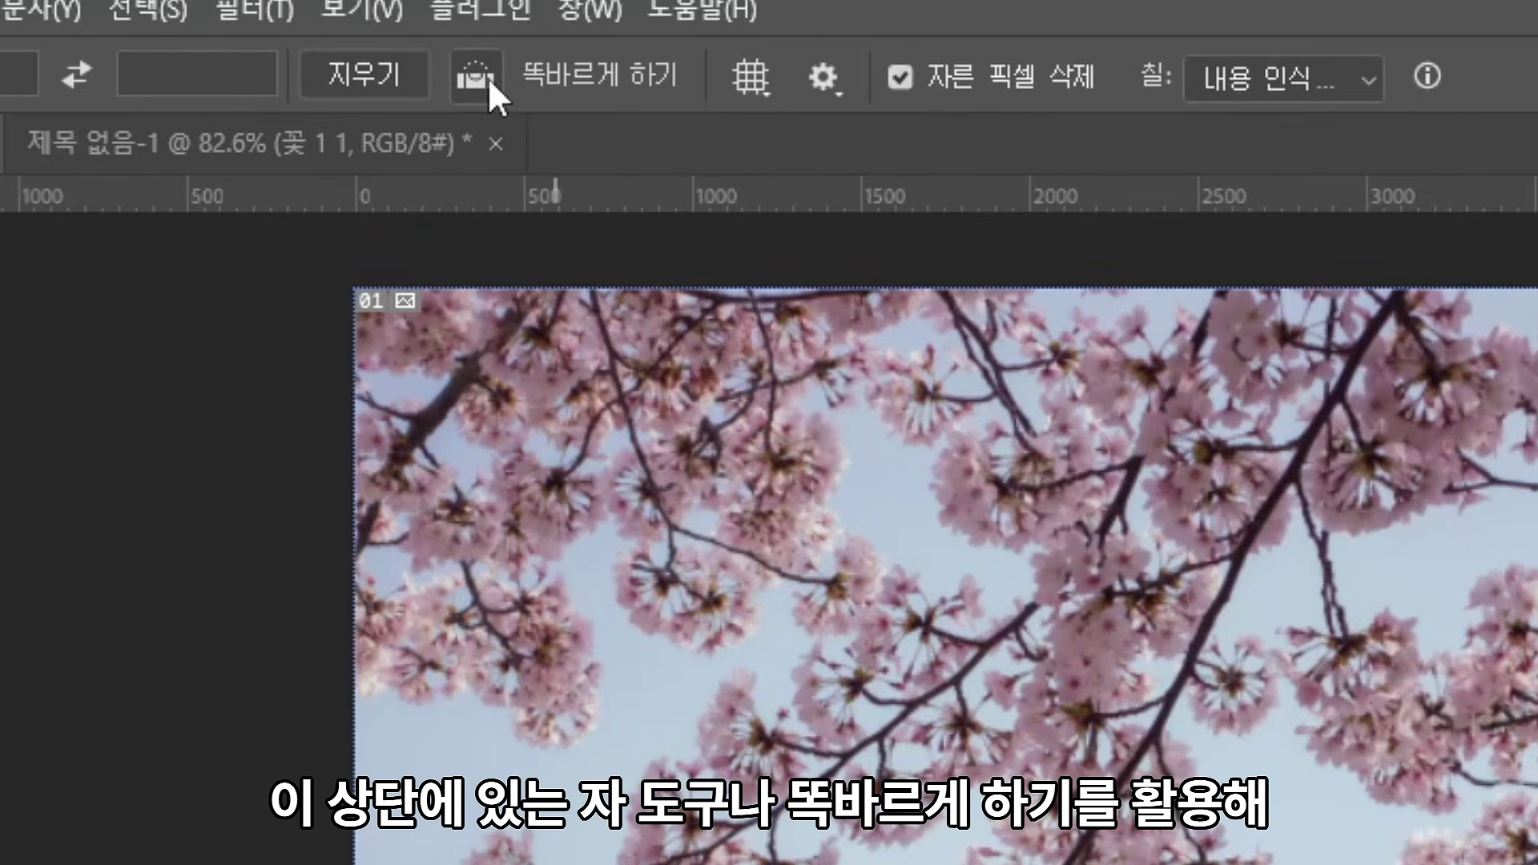
# - Straighten the photo along a near-vertical line and fill the empty corners with Content-Aware Fill
pyautogui.click(488, 77)
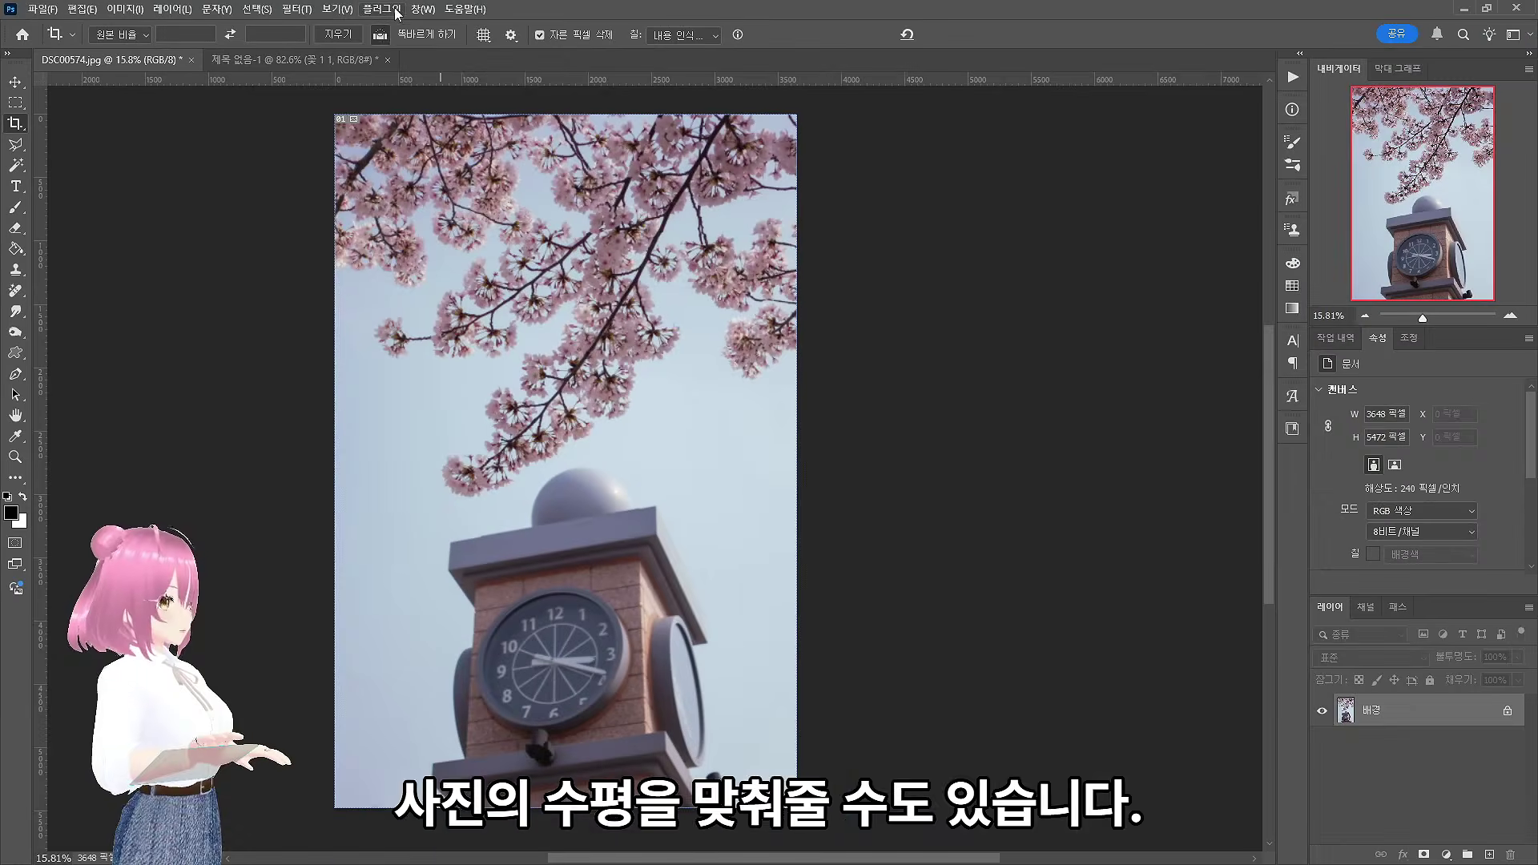
pyautogui.moveTo(650, 801); pyautogui.dragTo(618, 117)
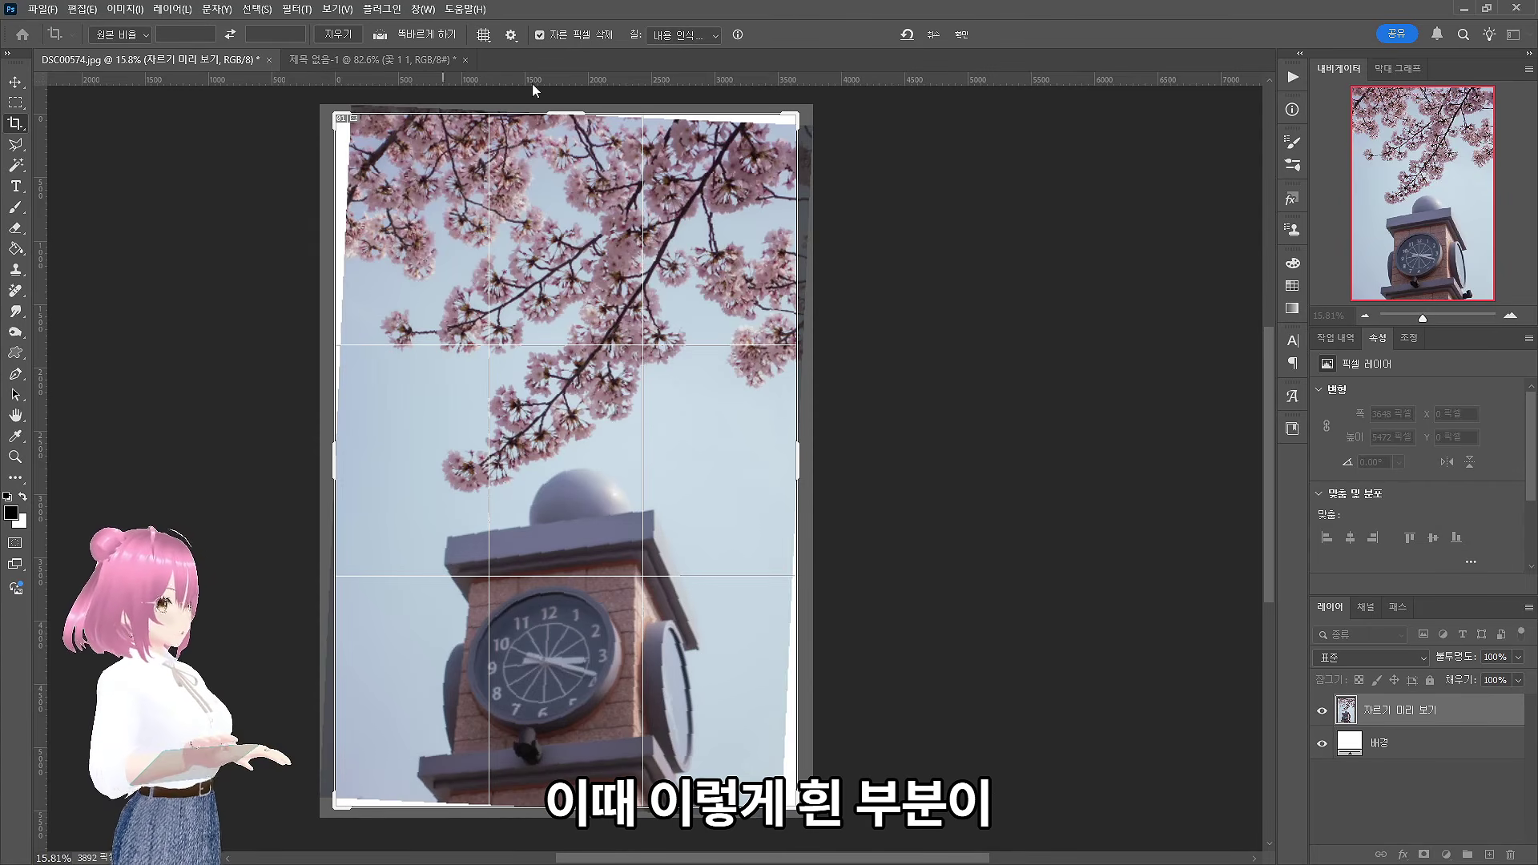
pyautogui.click(685, 36)
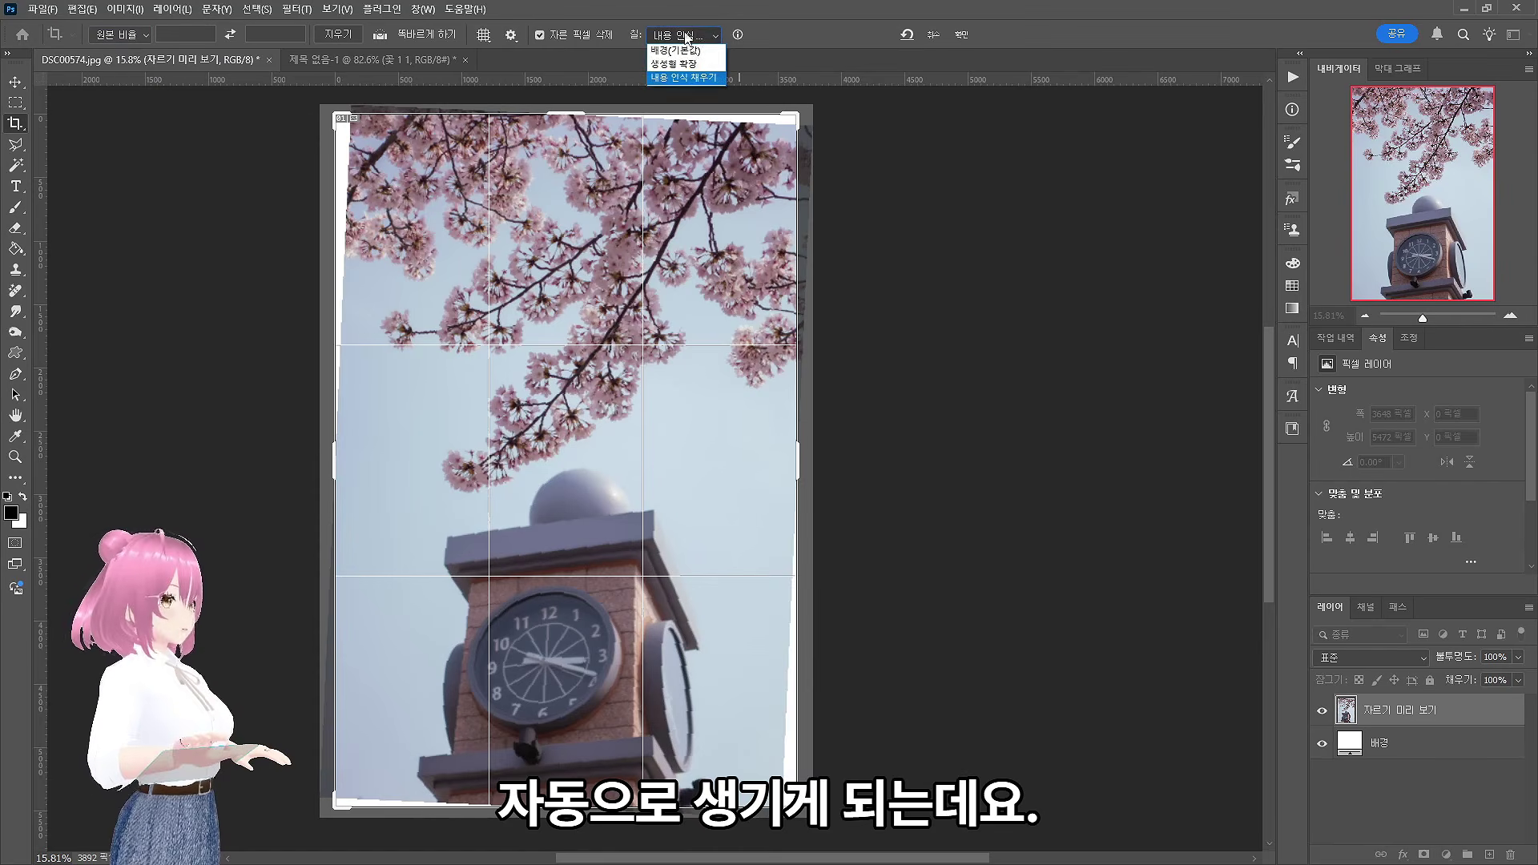
pyautogui.click(693, 78)
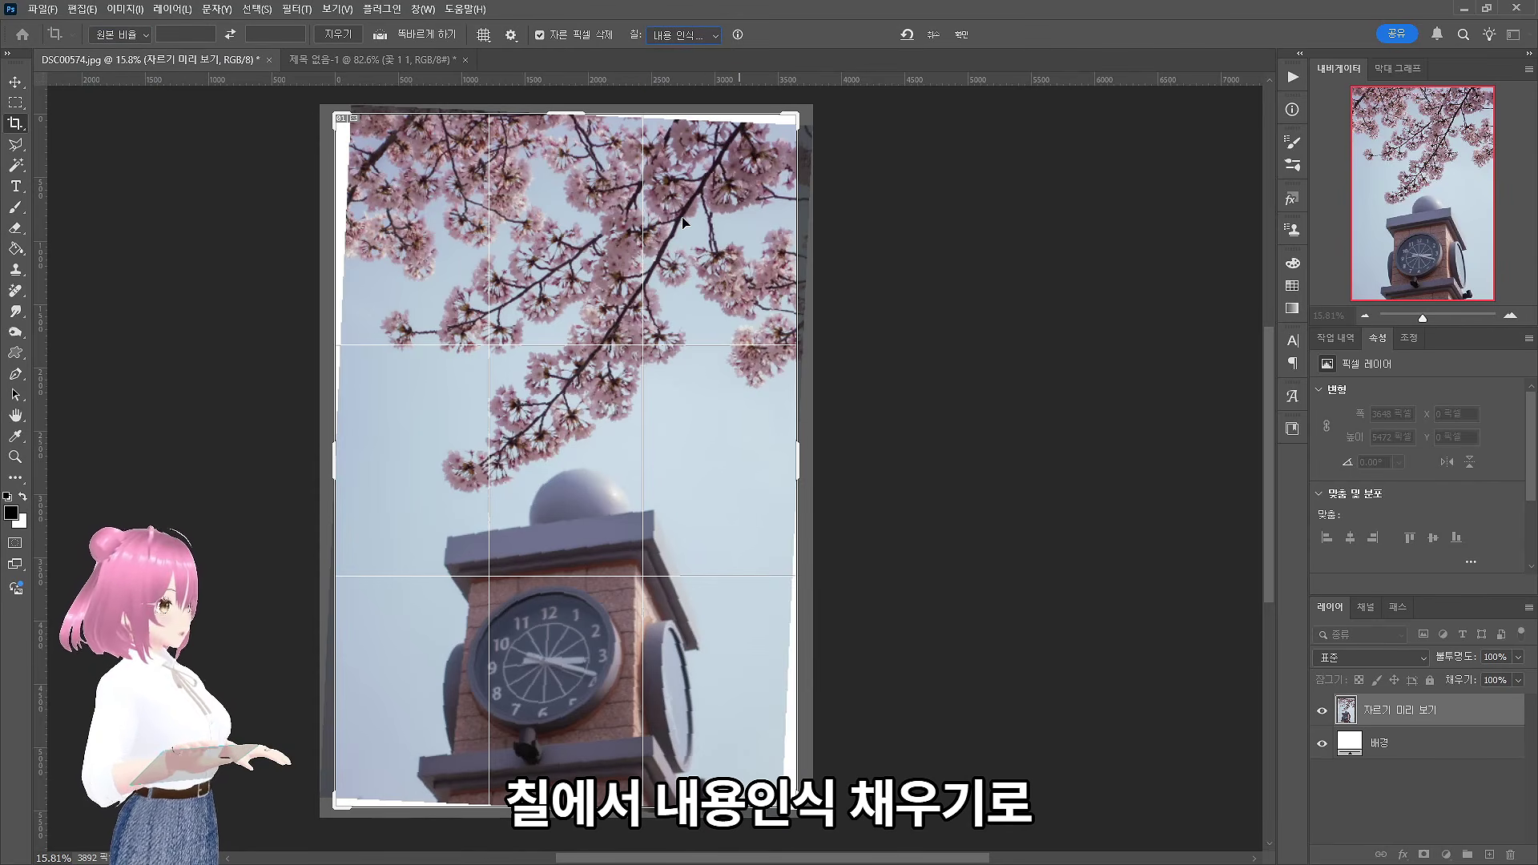
pyautogui.click(962, 36)
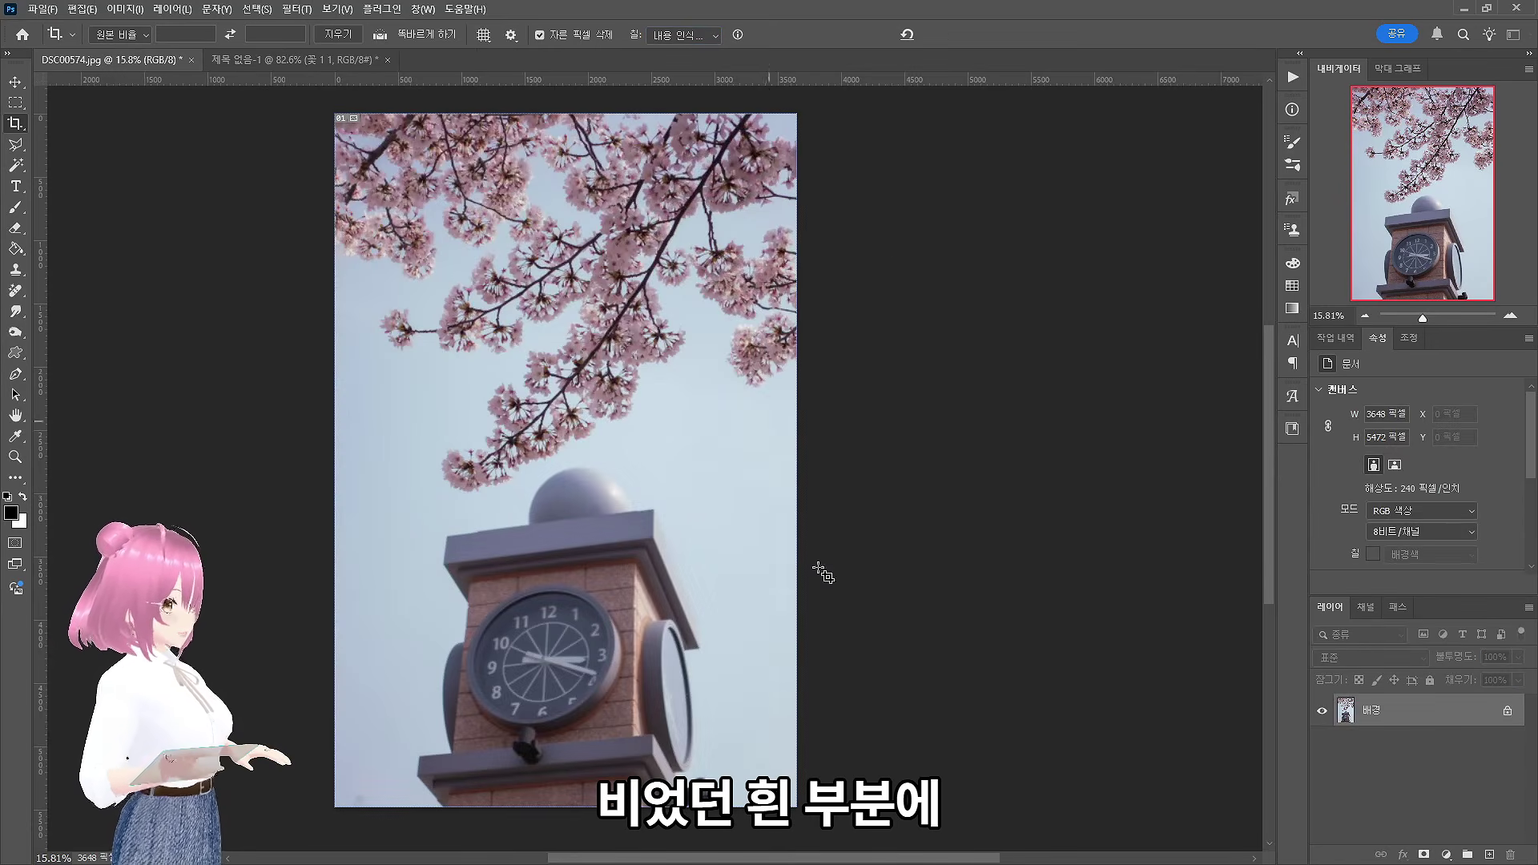
# - Crop the tilted photo at its original ratio, pulling the frame inward to exclude the white edges
pyautogui.click(749, 272)
pyautogui.click(120, 34)
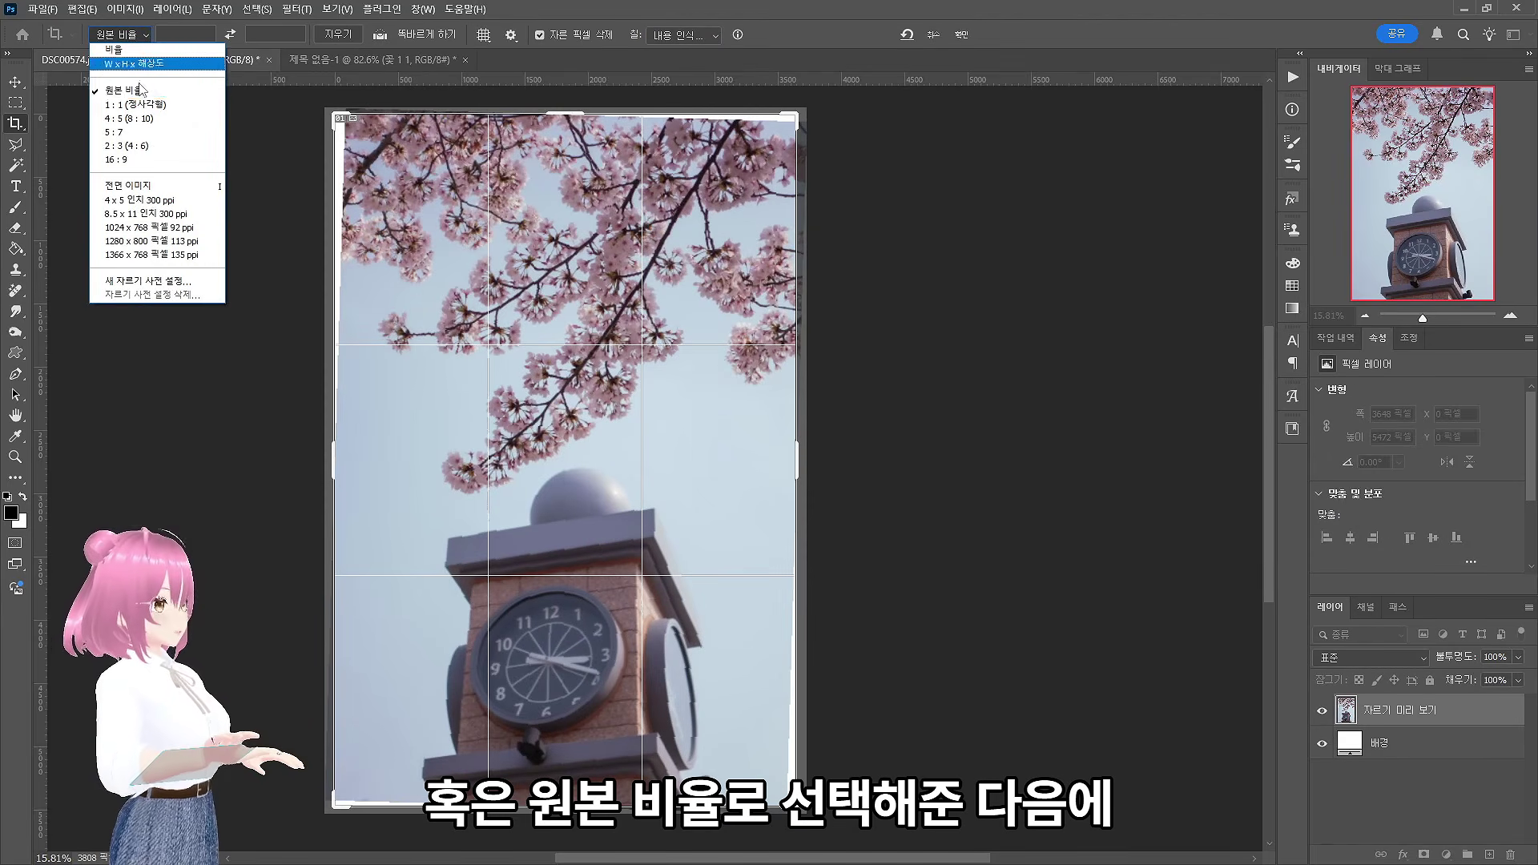
pyautogui.click(142, 94)
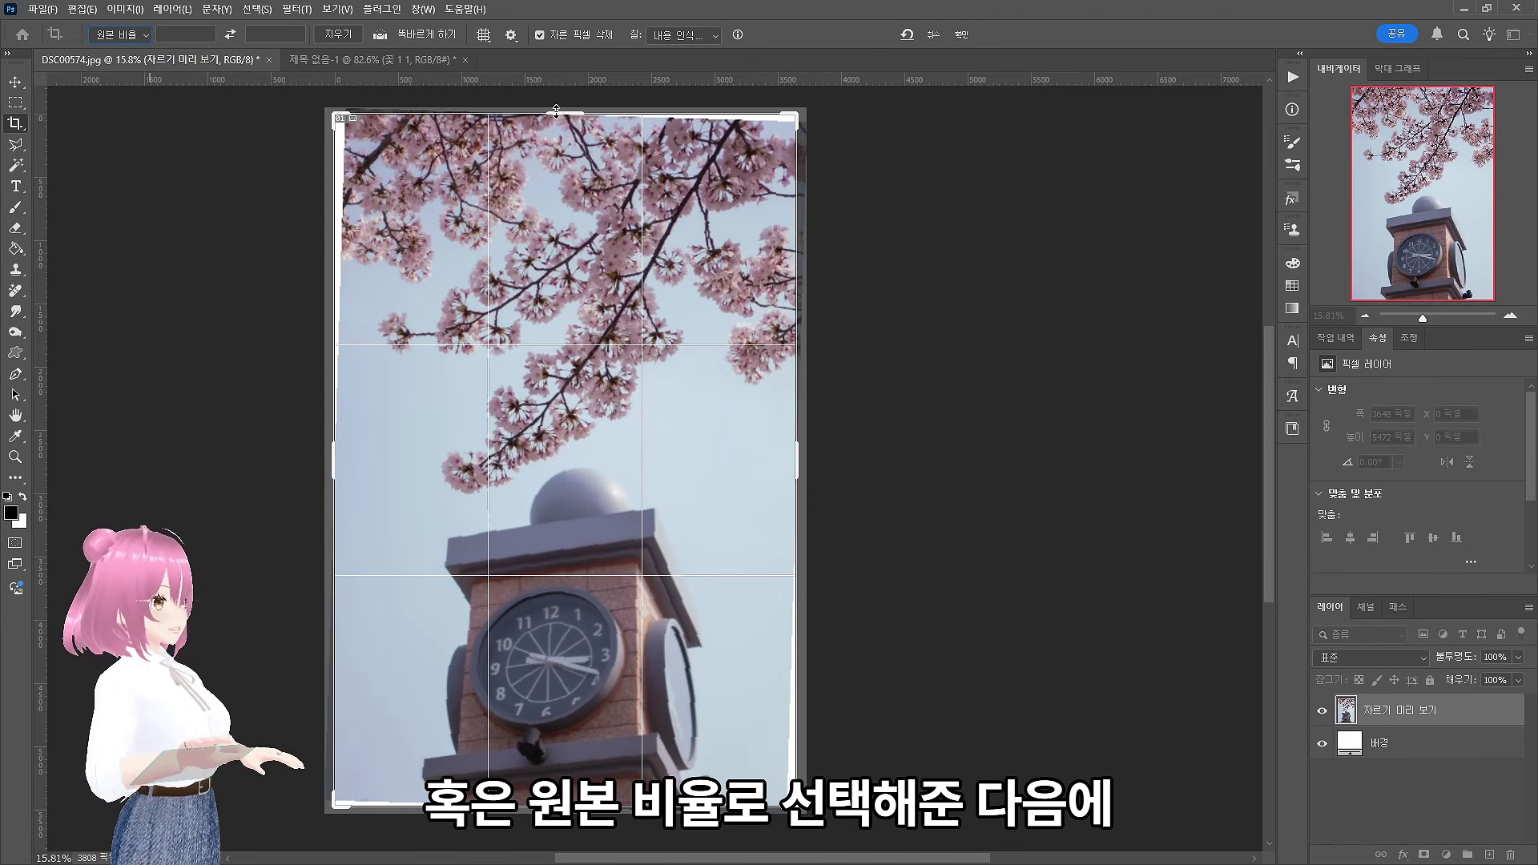
pyautogui.moveTo(557, 113); pyautogui.dragTo(557, 135)
pyautogui.moveTo(567, 783); pyautogui.dragTo(568, 774)
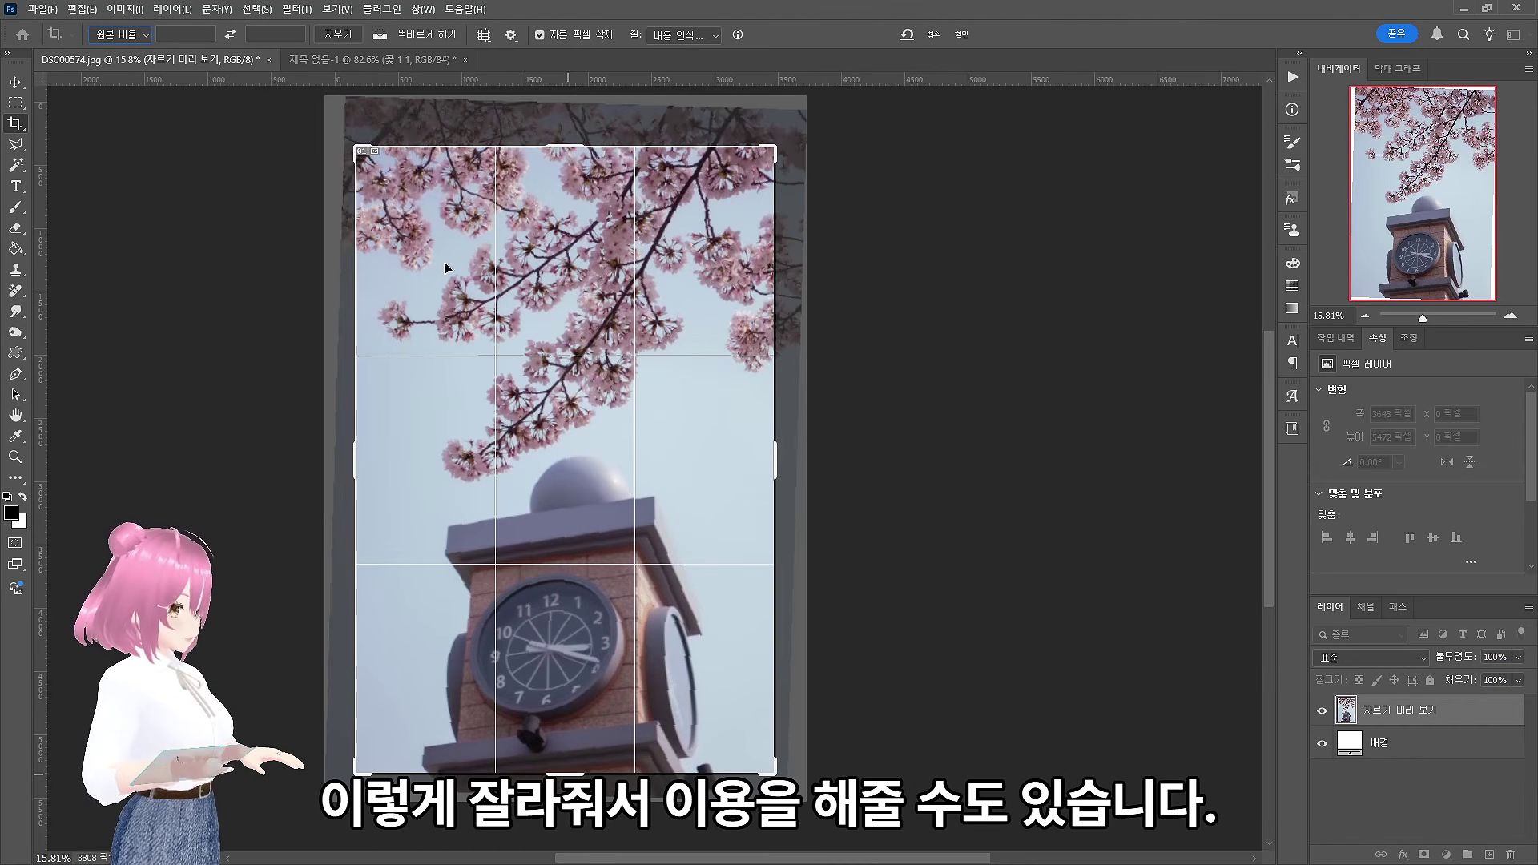
pyautogui.click(960, 35)
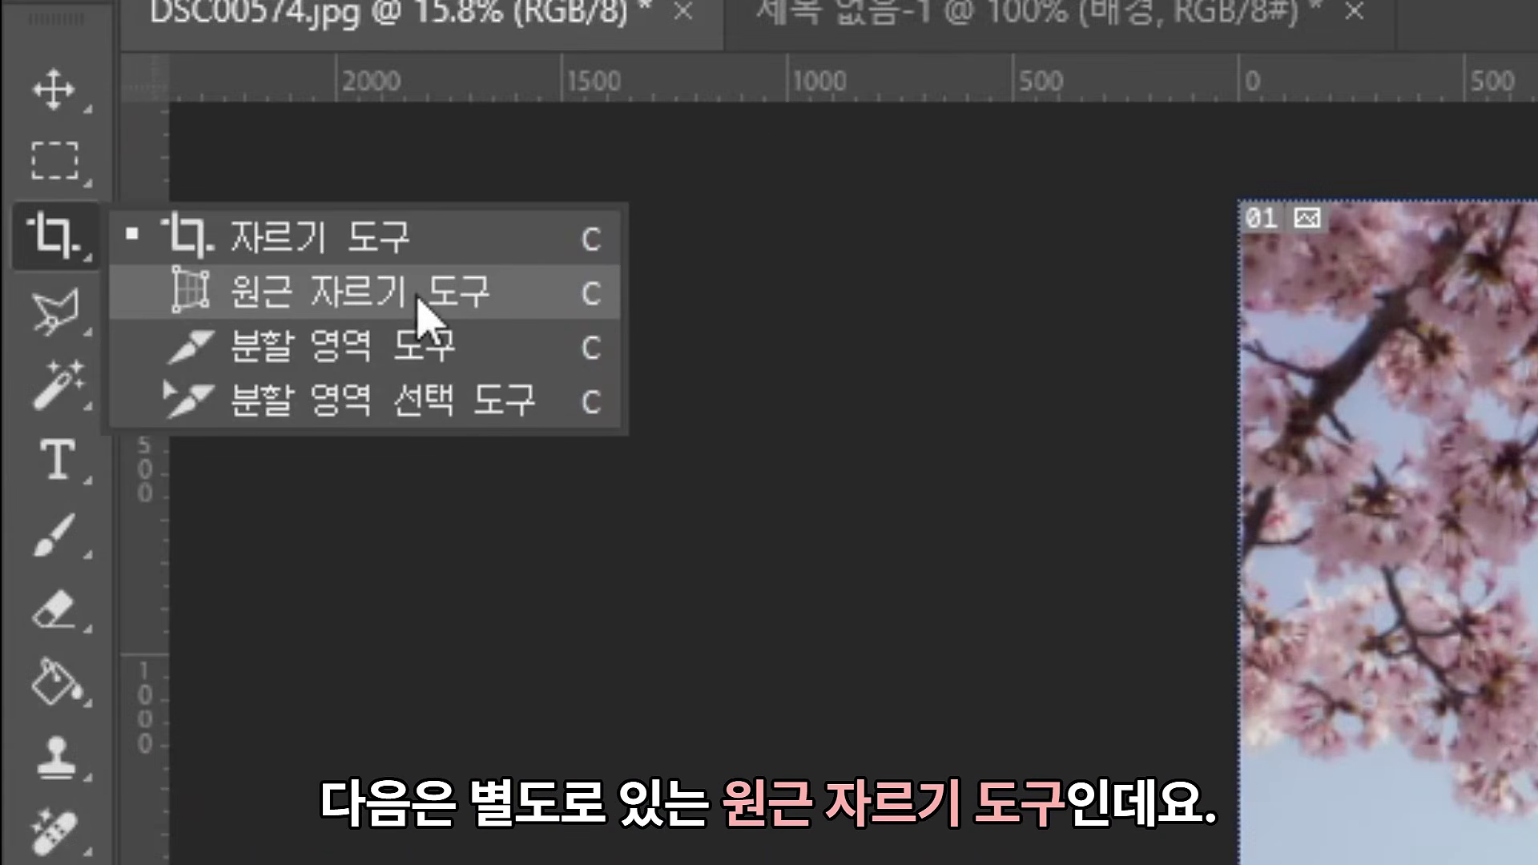
# - Crop the photo to the tower's clock face with the Perspective Crop tool, aligning the grid corners to the brick wall's edges
pyautogui.click(420, 300)
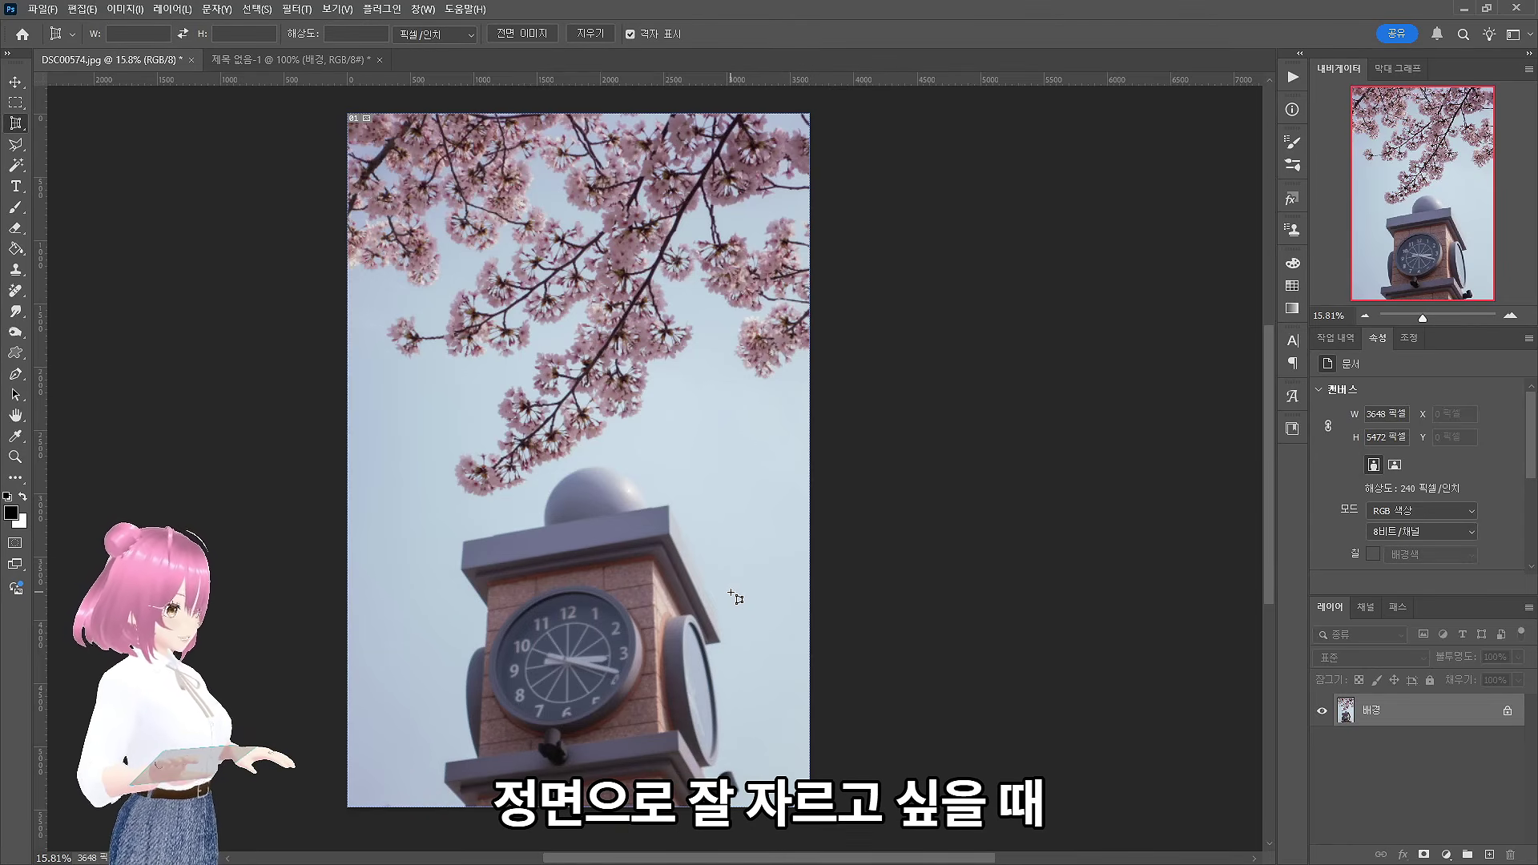
pyautogui.scroll(-1, 735, 597)
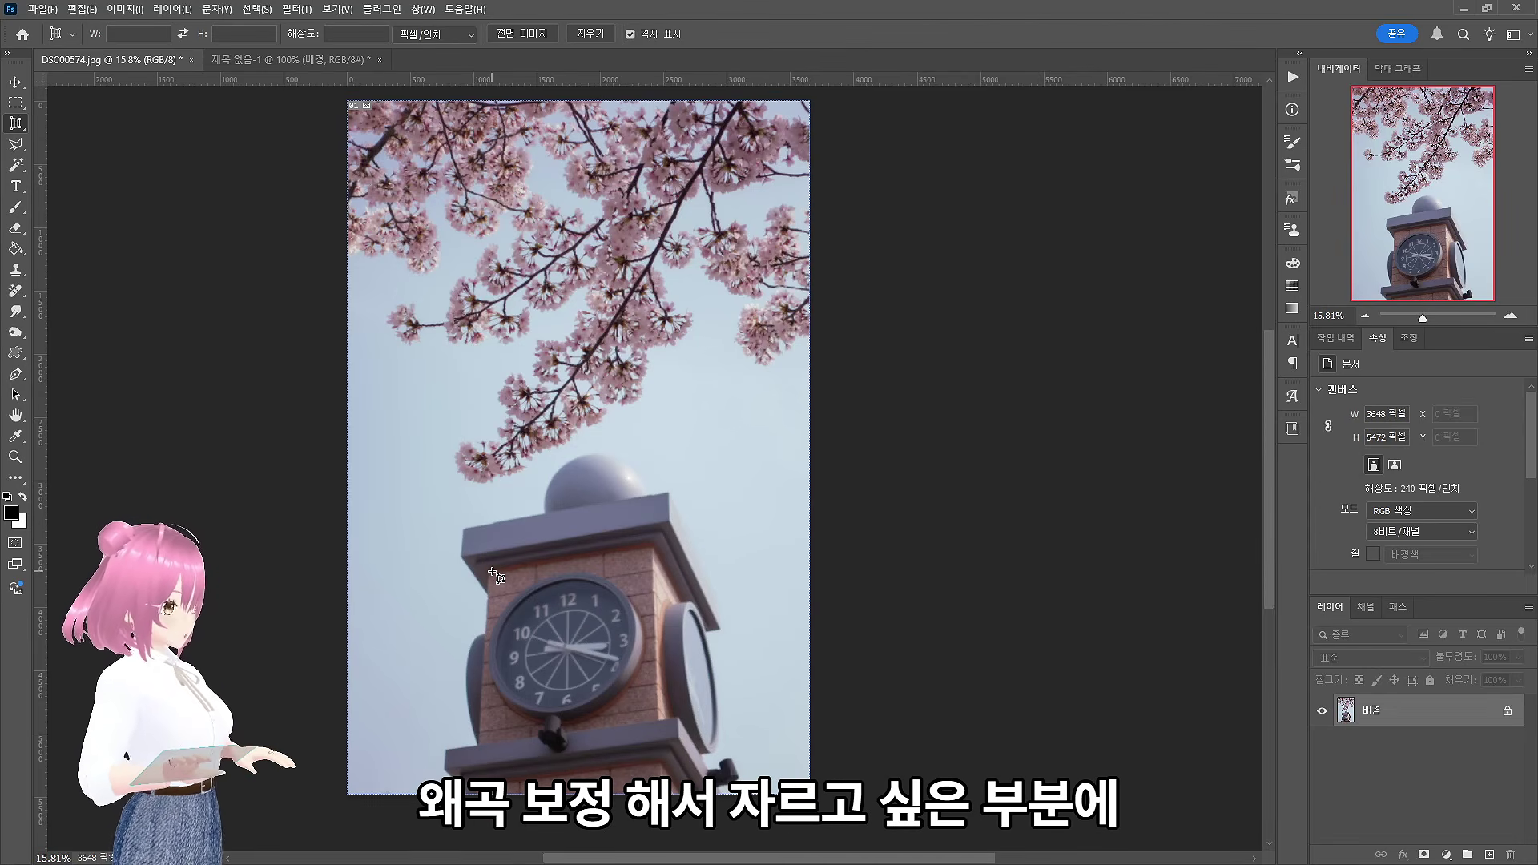
pyautogui.moveTo(493, 571); pyautogui.dragTo(654, 718)
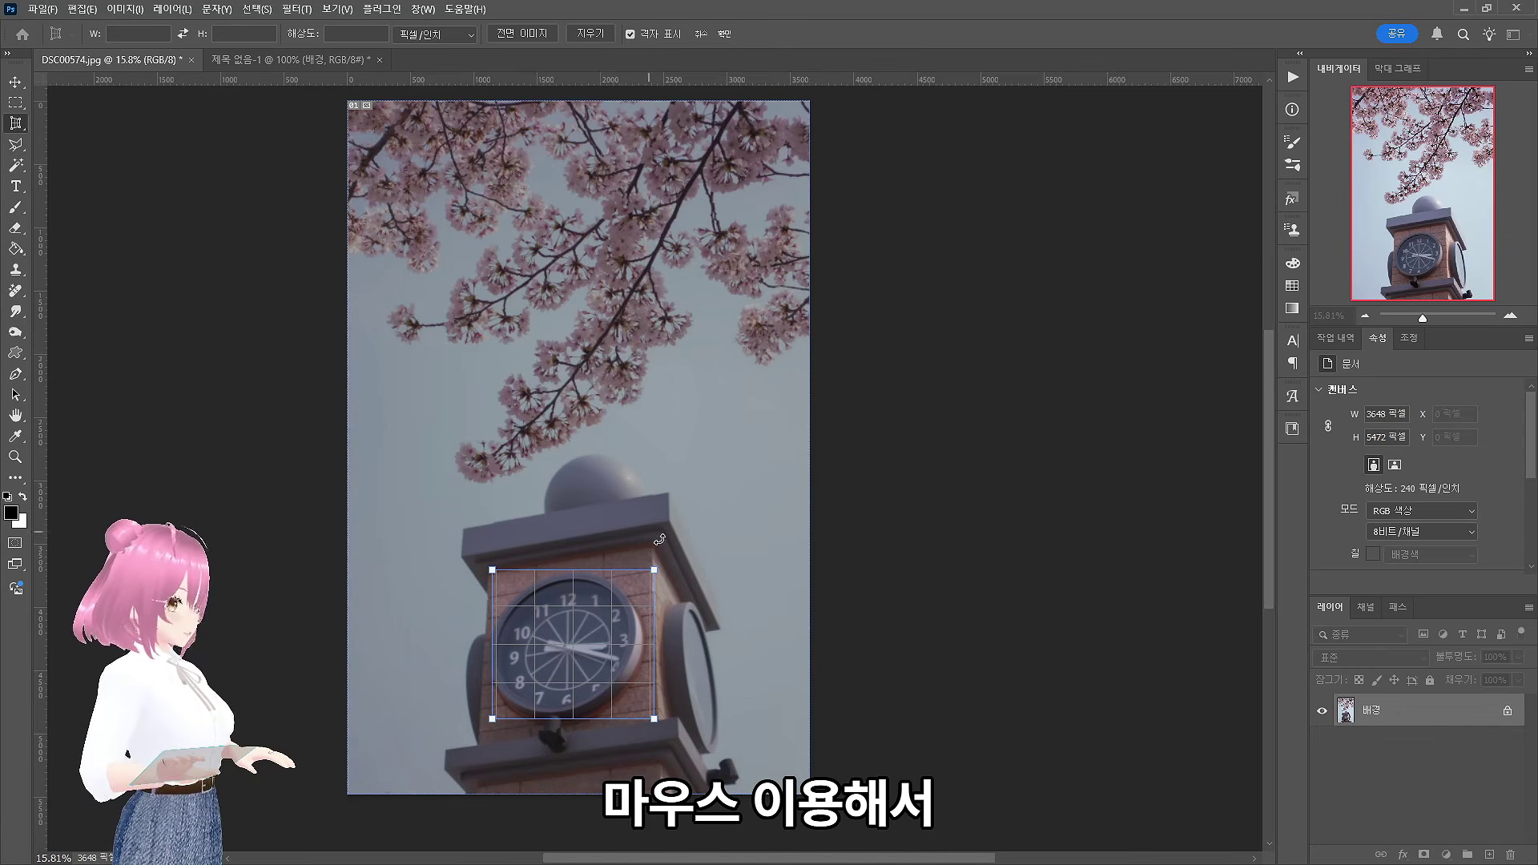
pyautogui.moveTo(495, 571); pyautogui.dragTo(488, 571)
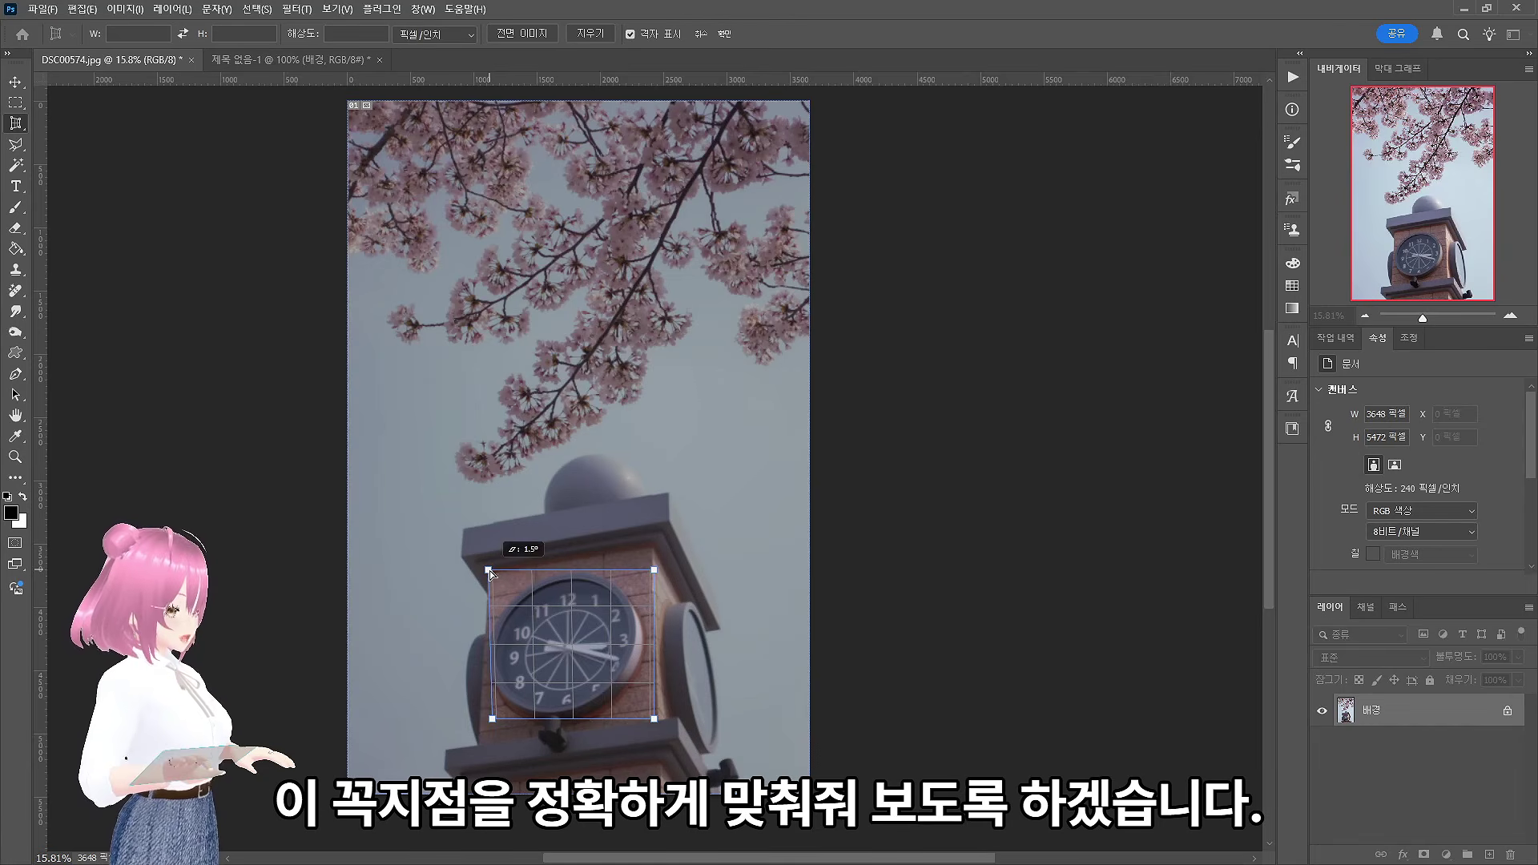
pyautogui.moveTo(655, 570); pyautogui.dragTo(652, 545)
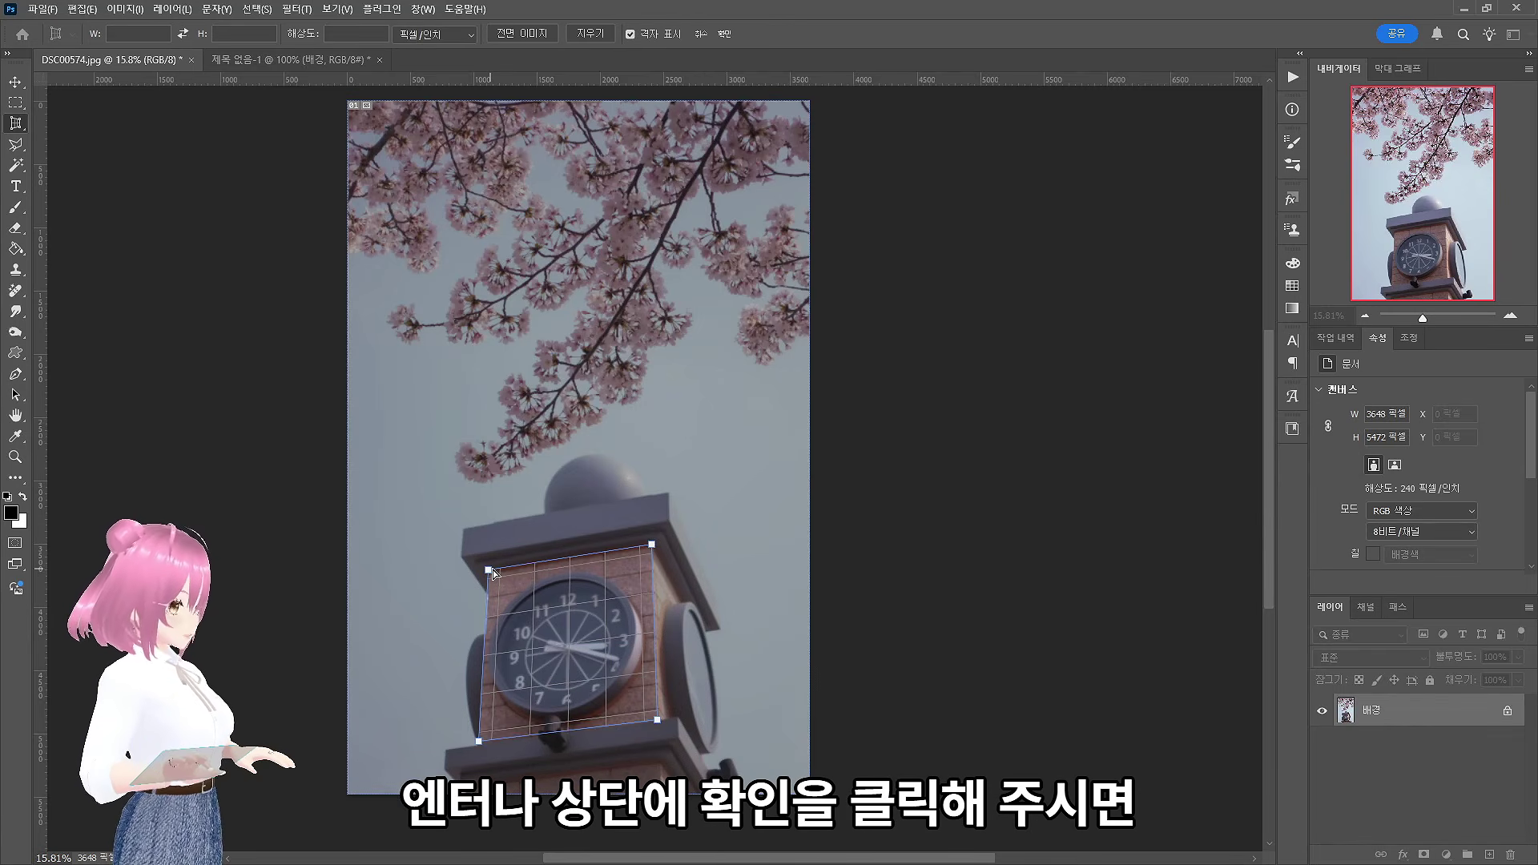
pyautogui.press('Return')
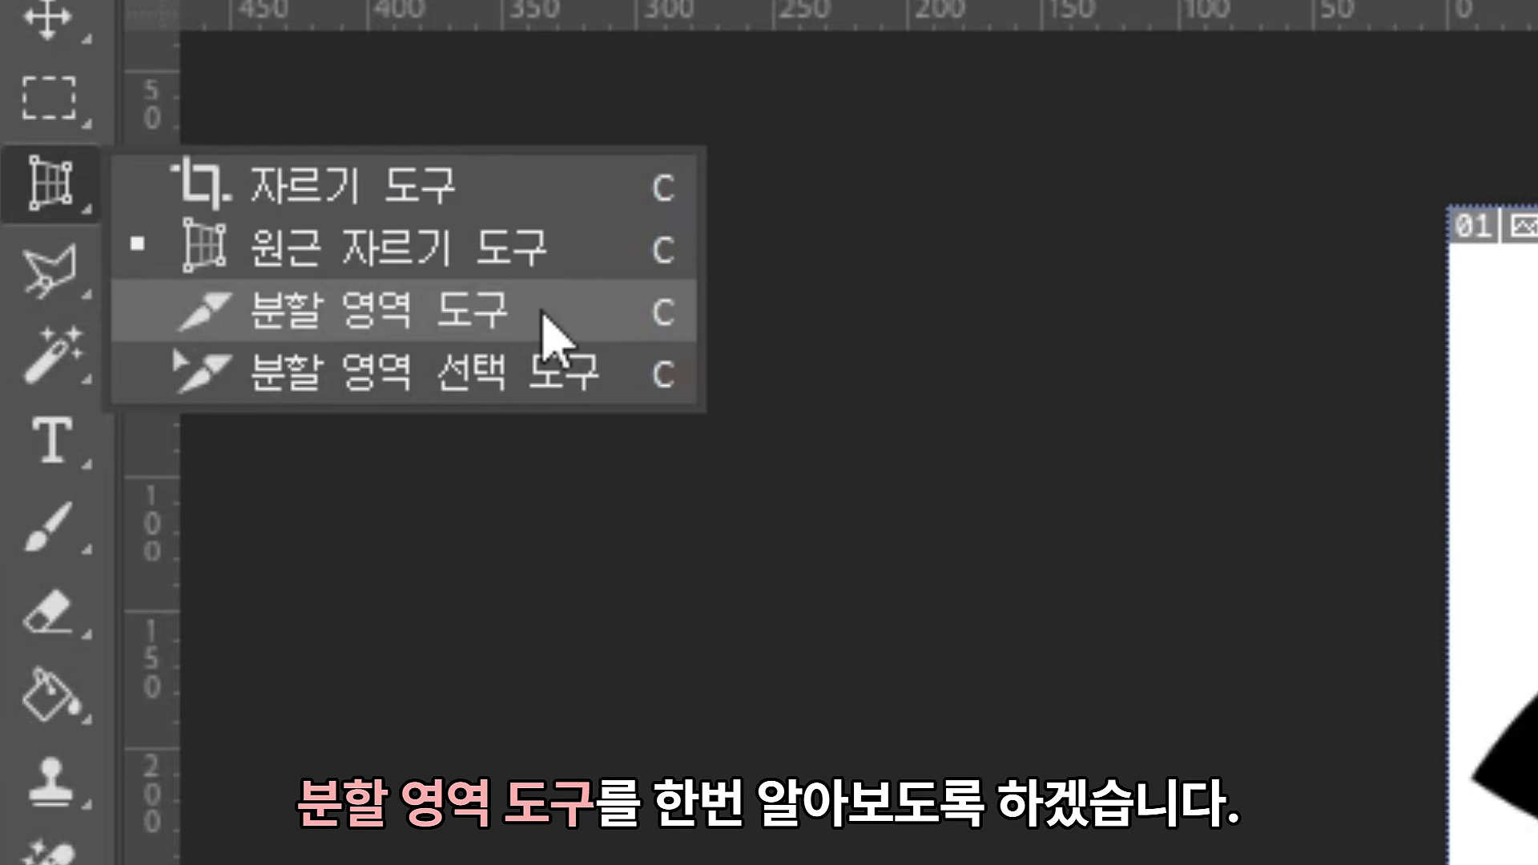
# - Draw three slices around the flower, sun and flowering branch in the first row of the icon sheet
pyautogui.click(543, 316)
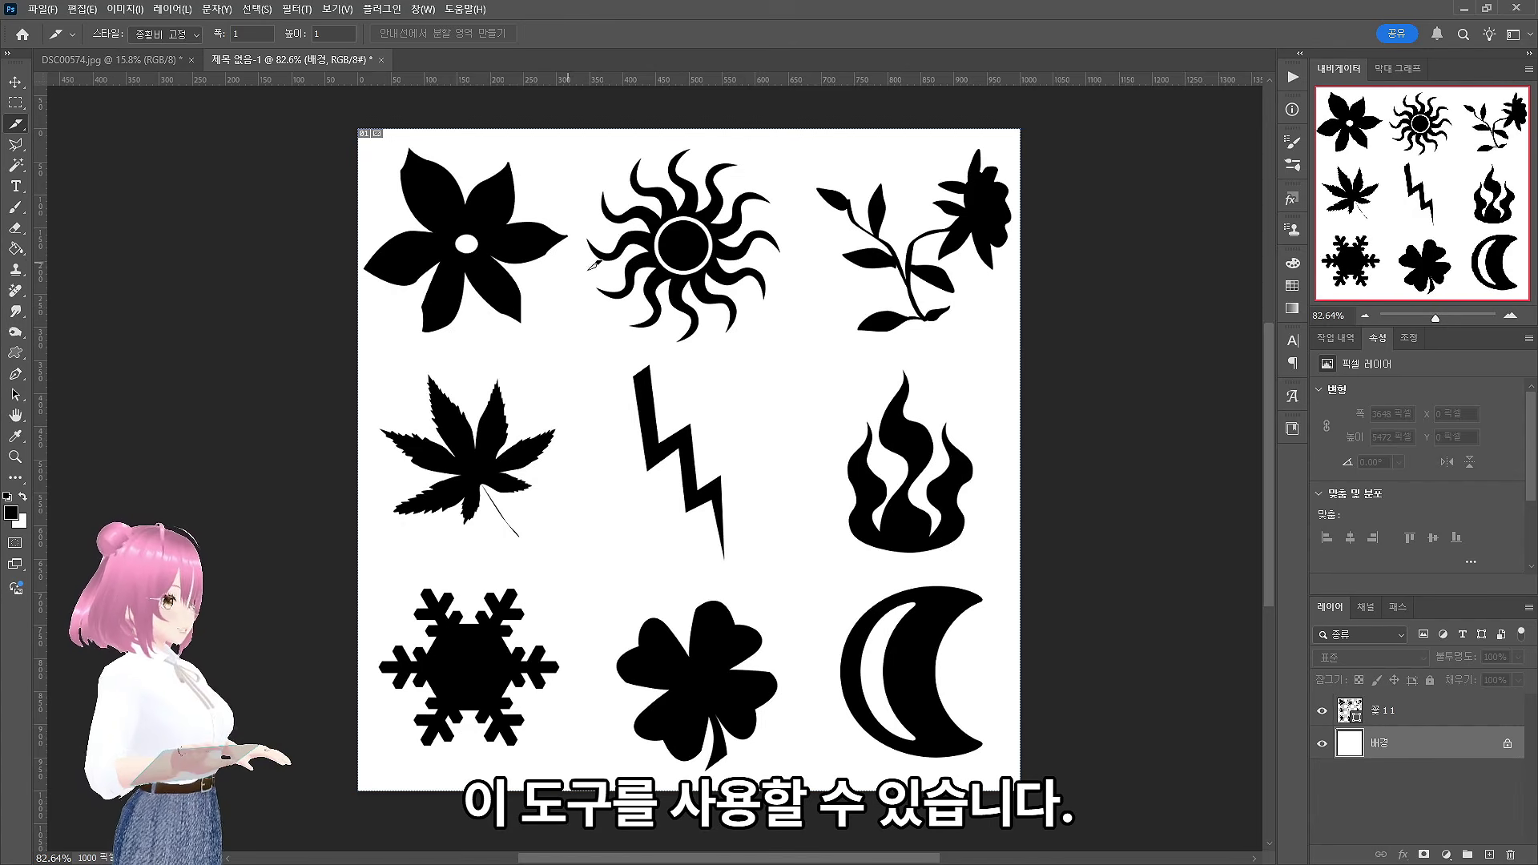
pyautogui.moveTo(359, 130); pyautogui.dragTo(580, 350)
pyautogui.moveTo(586, 127); pyautogui.dragTo(801, 350)
pyautogui.moveTo(803, 130); pyautogui.dragTo(1032, 357)
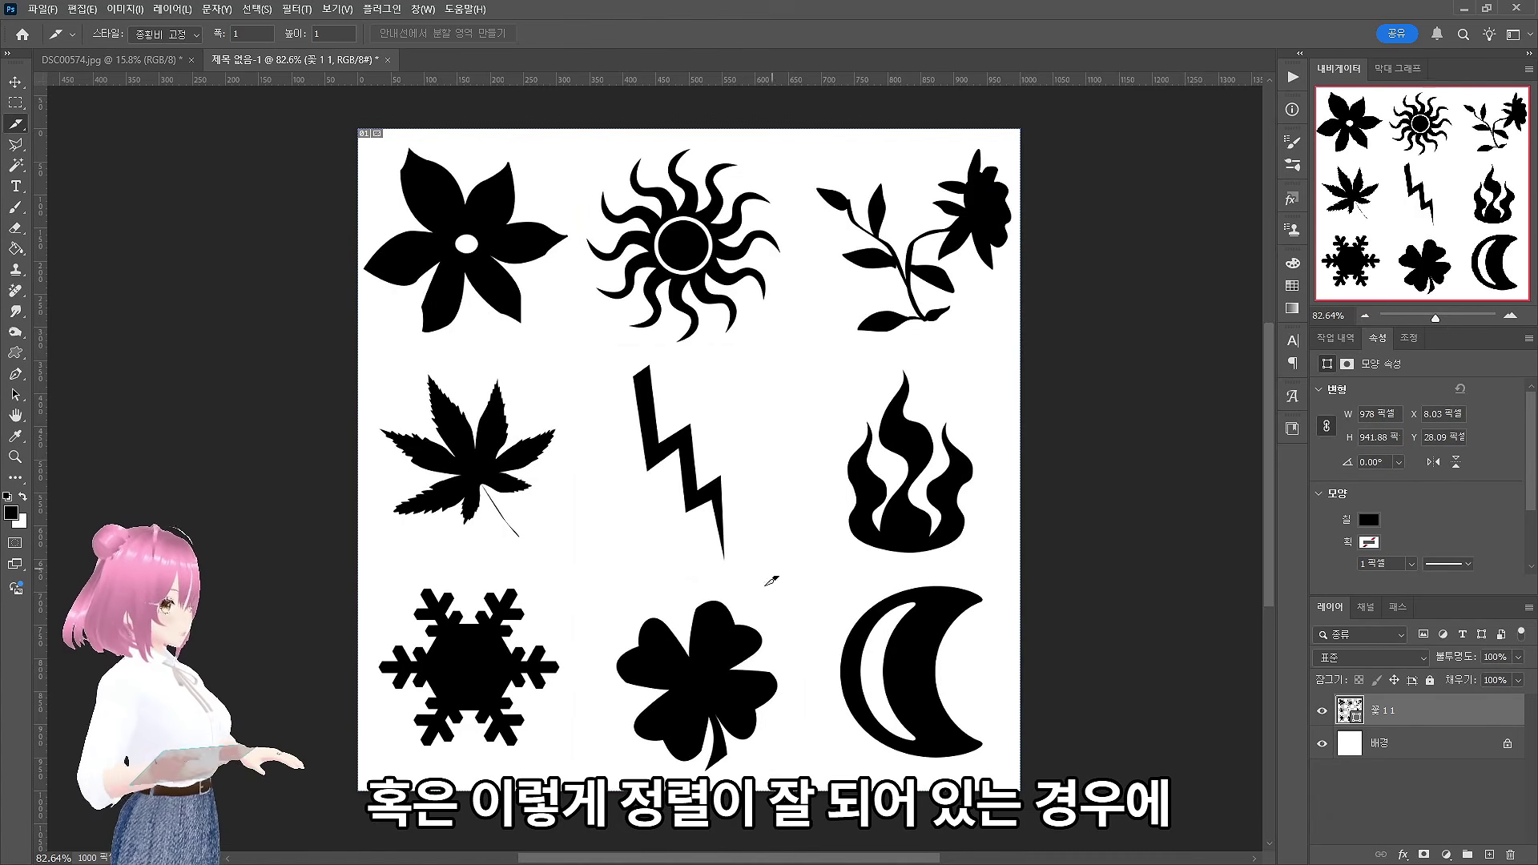
# - Add a new guide layout dividing the icon sheet's canvas into 3 columns and 3 rows
pyautogui.click(336, 9)
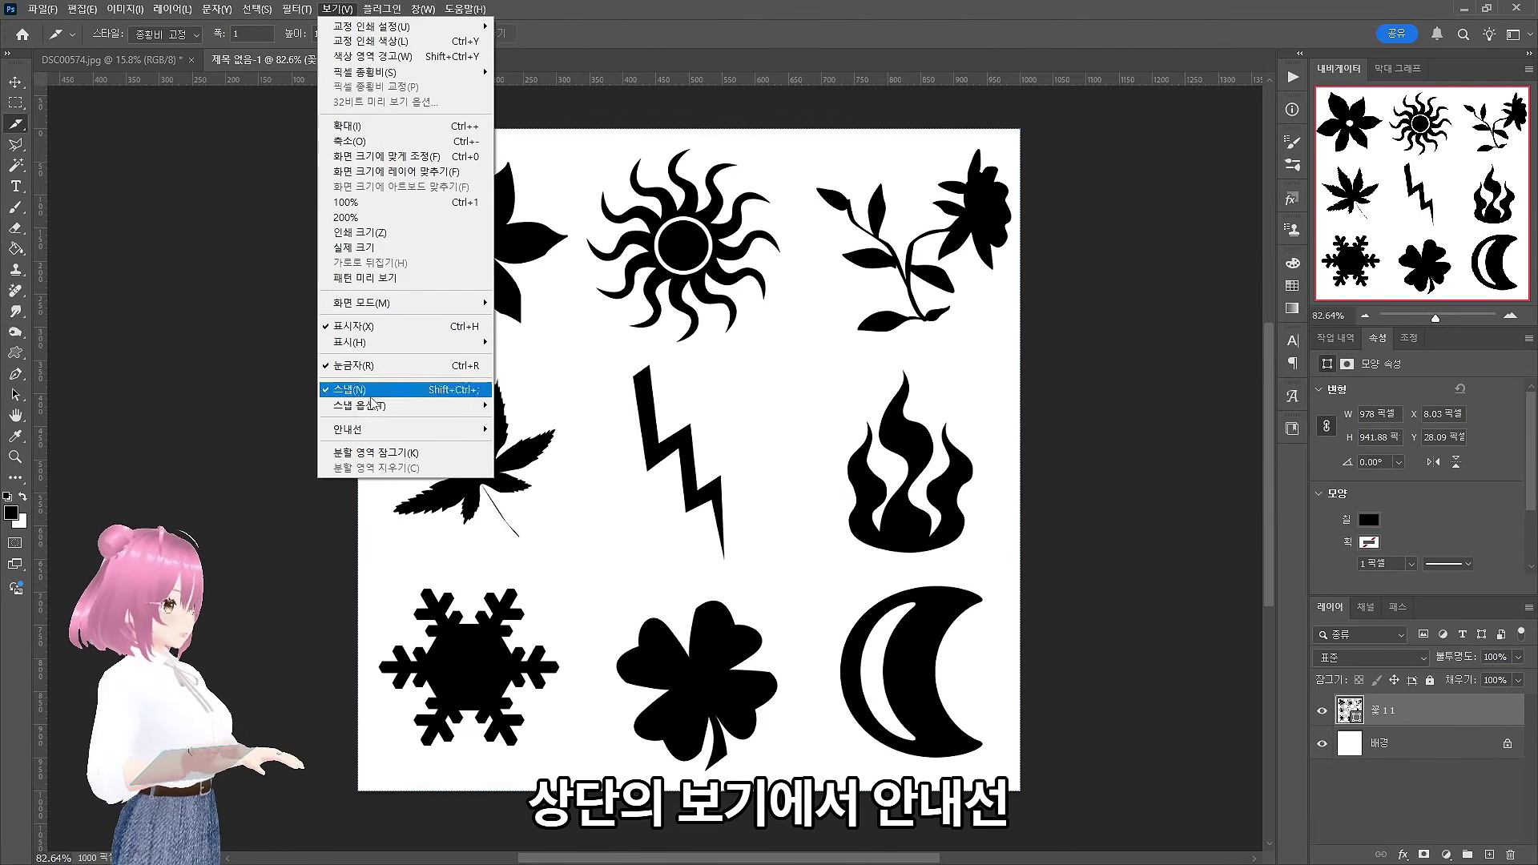
pyautogui.moveTo(353, 429)
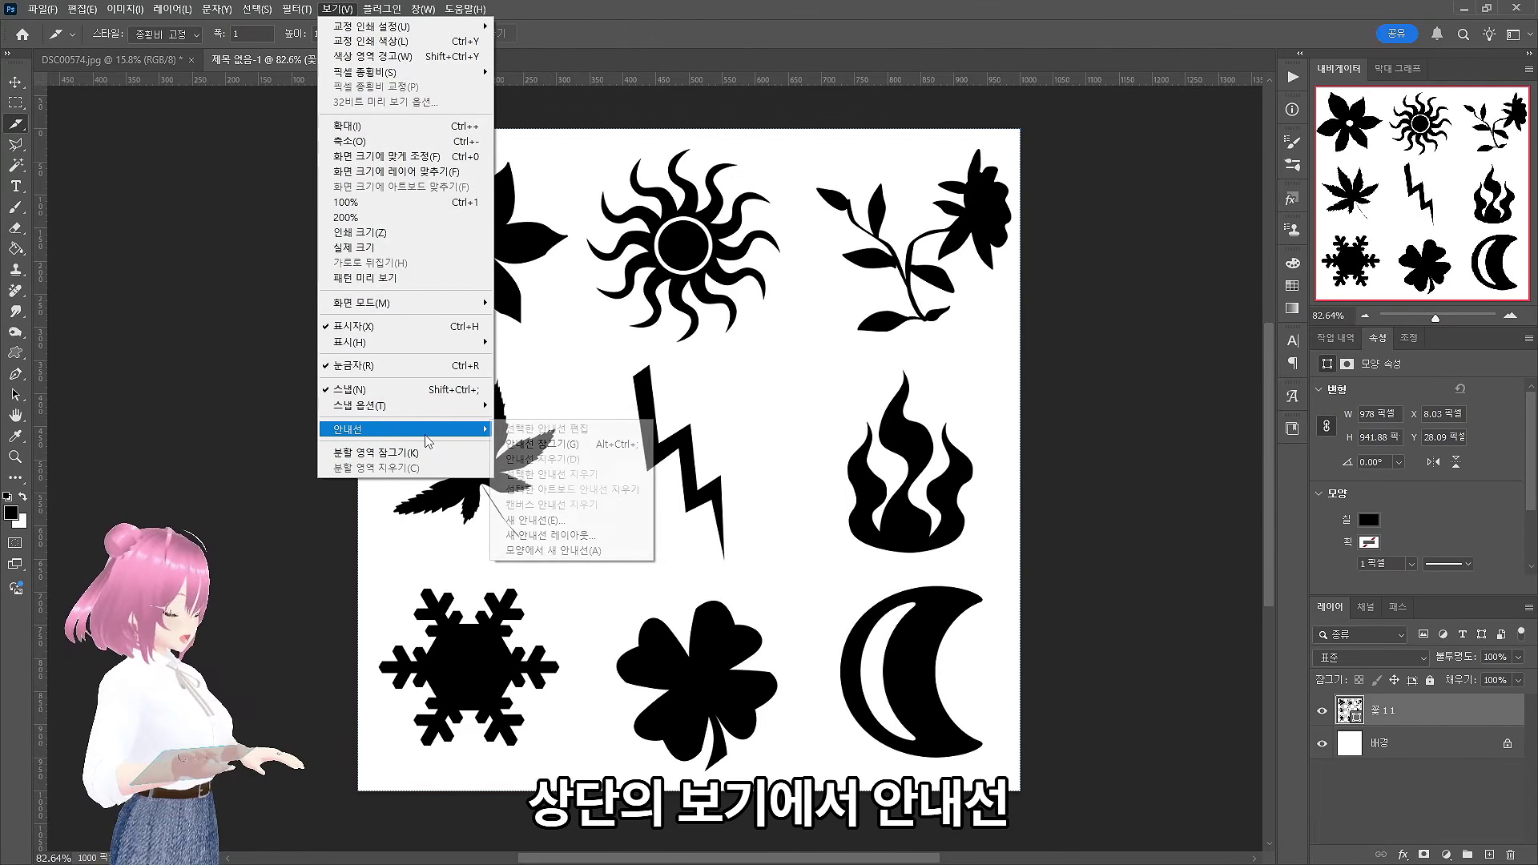
pyautogui.click(593, 536)
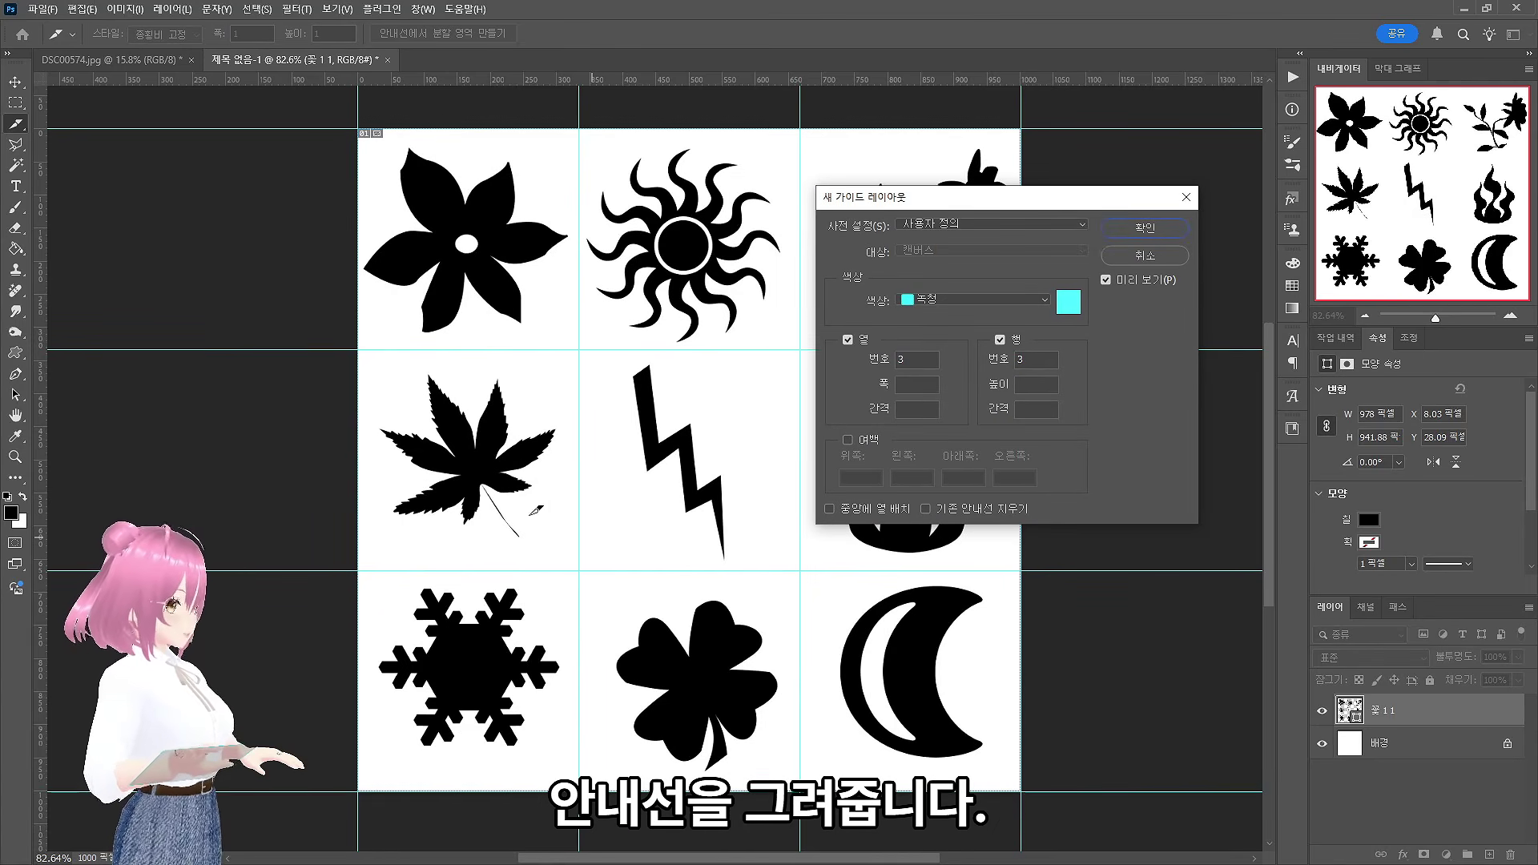
pyautogui.click(1156, 227)
# - Create slices from the guides with the Slice tool so each icon gets its own slice
pyautogui.rightClick(15, 124)
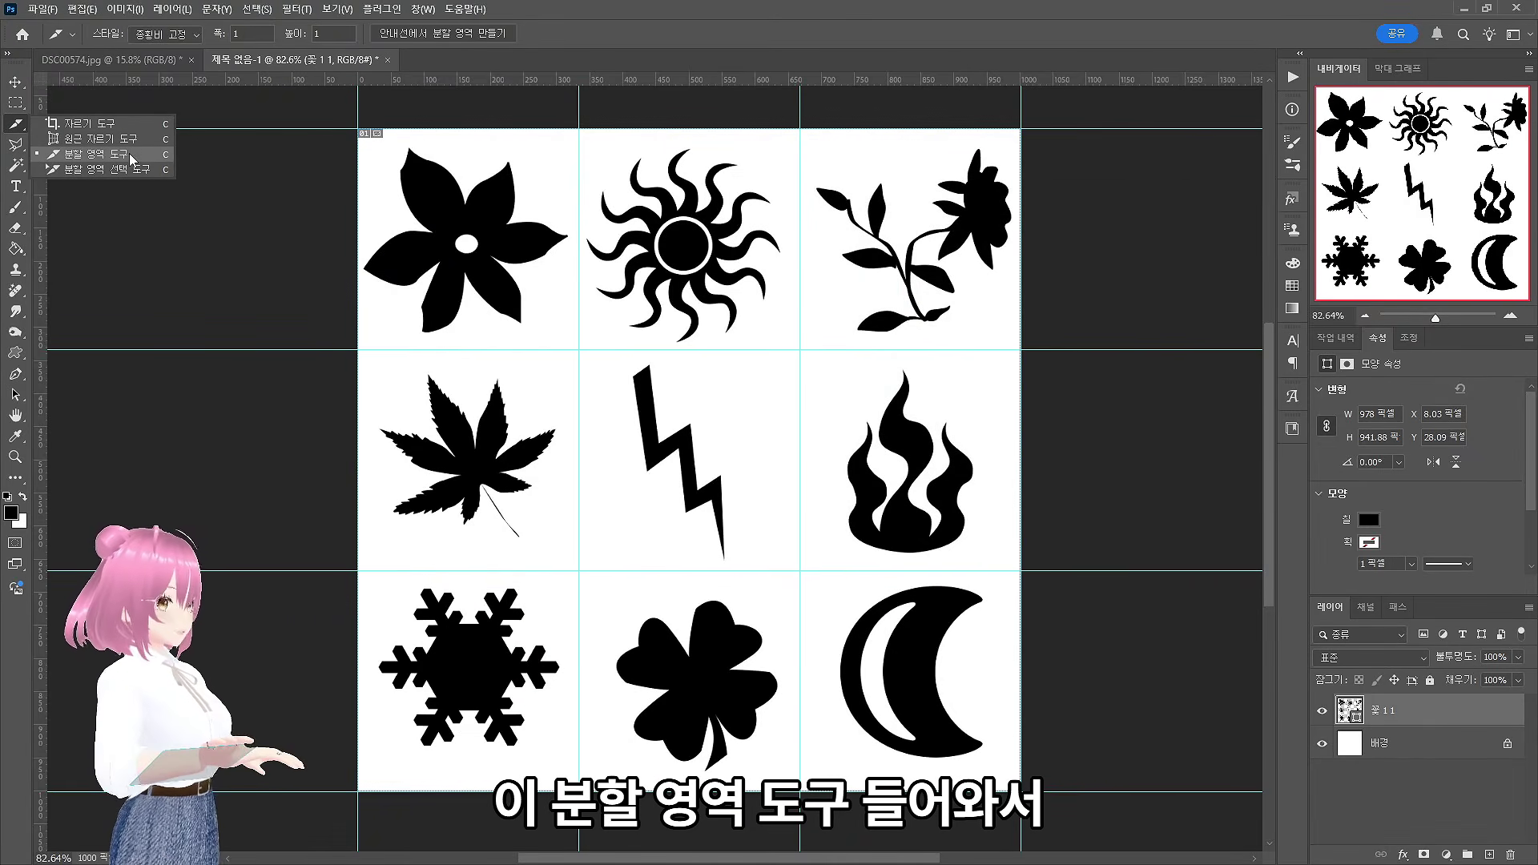
pyautogui.click(132, 158)
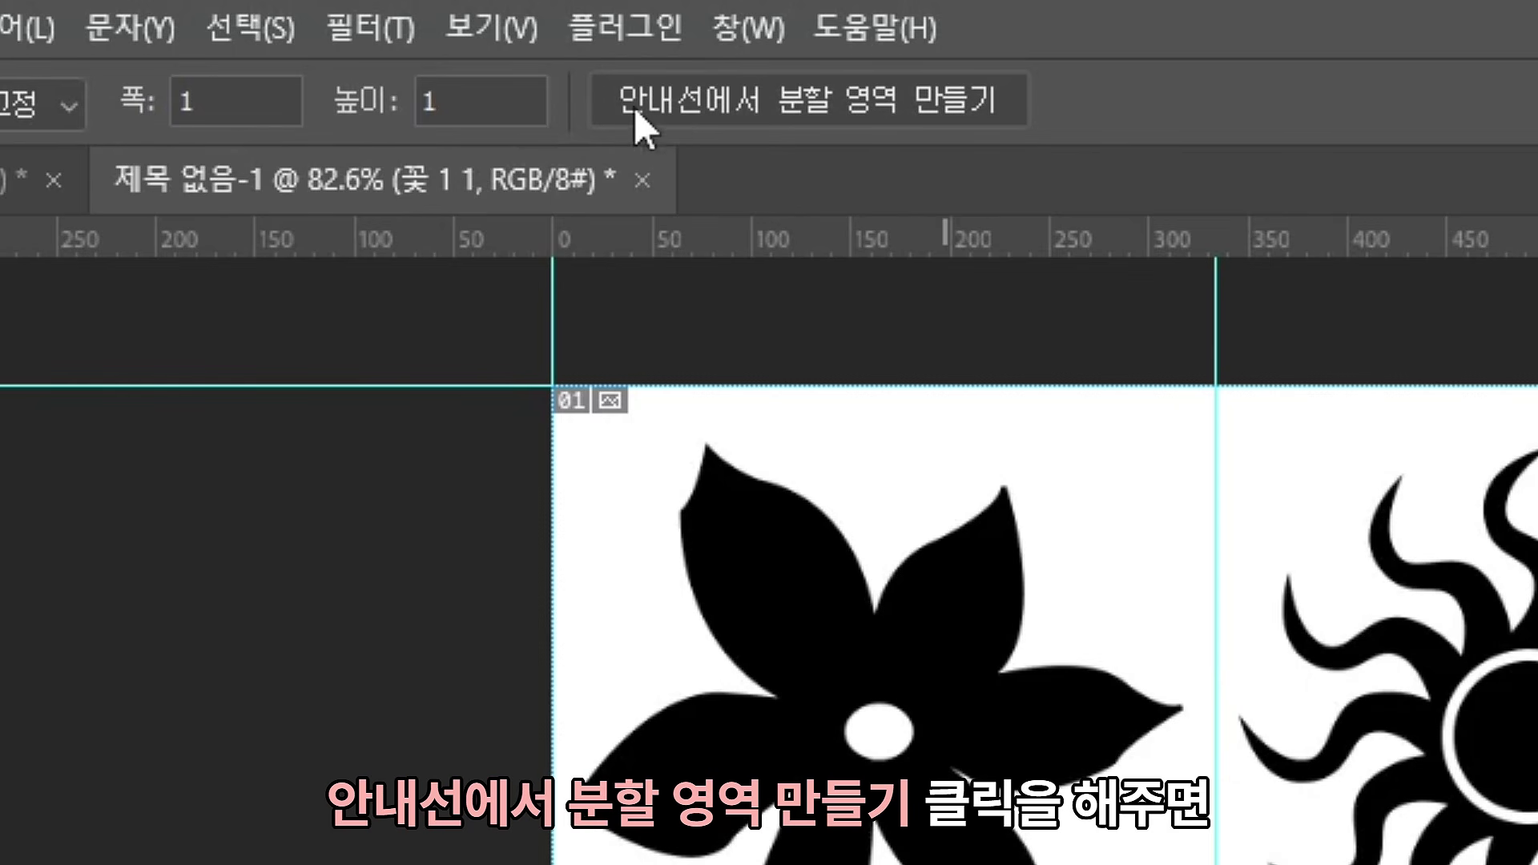
pyautogui.click(920, 103)
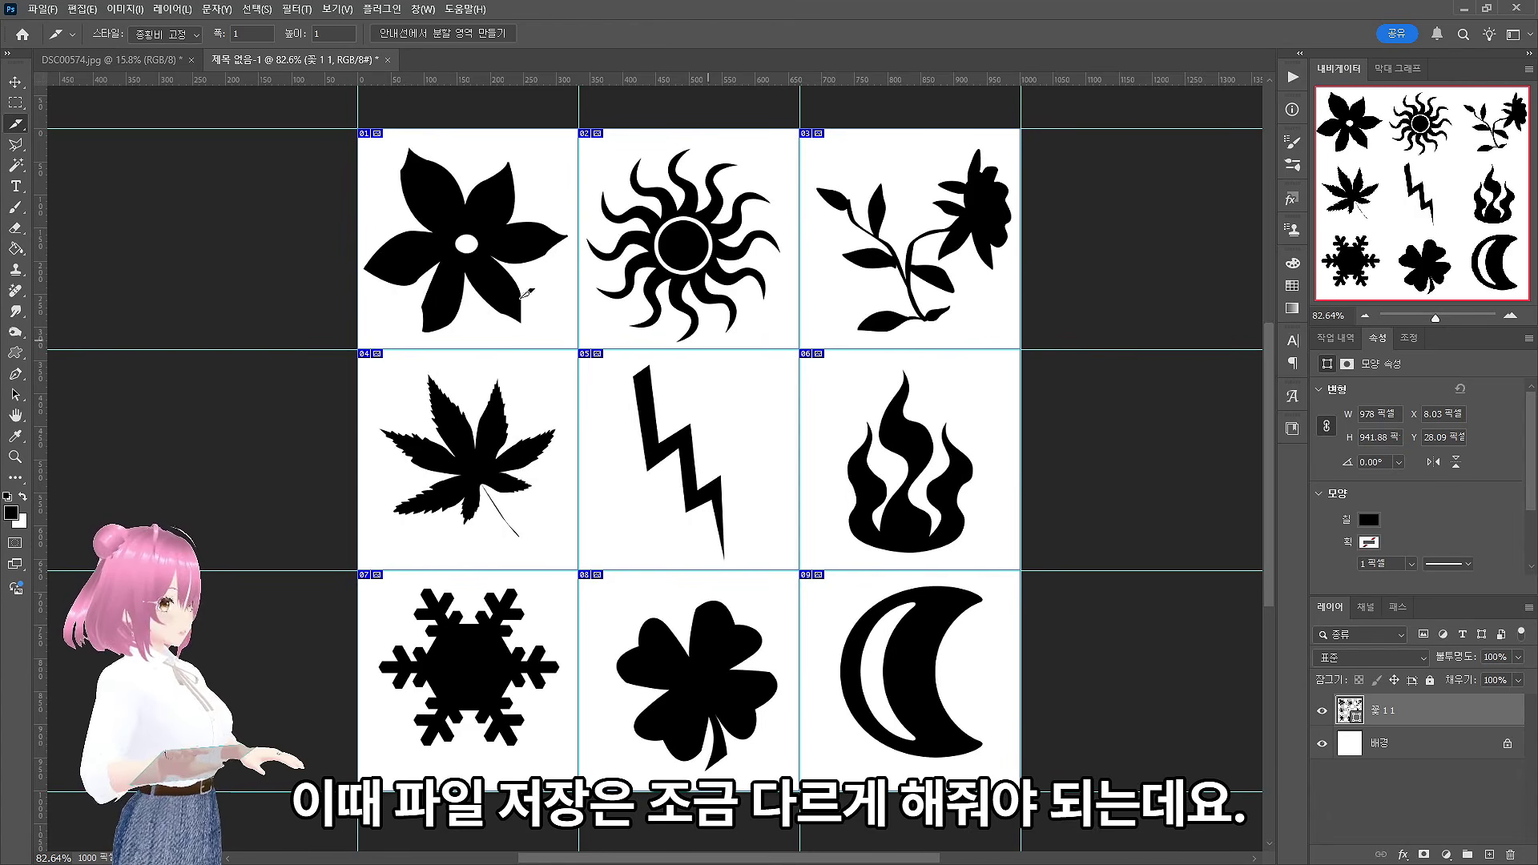
# - Export the sliced icon sheet with Save for Web (Legacy), using the JPEG format, and save the slices as separate images
pyautogui.click(43, 10)
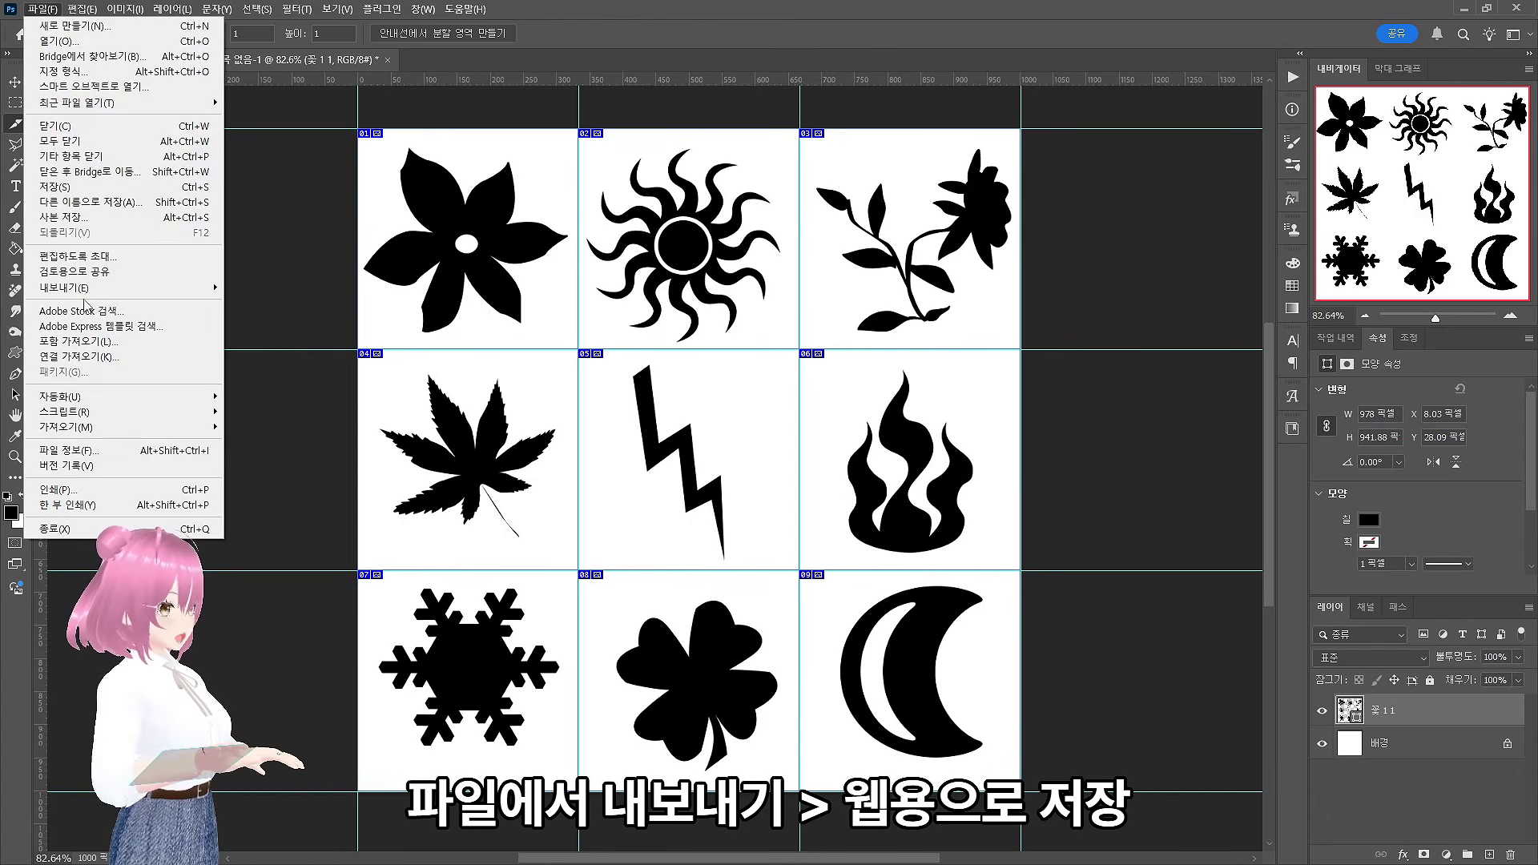
pyautogui.moveTo(88, 288)
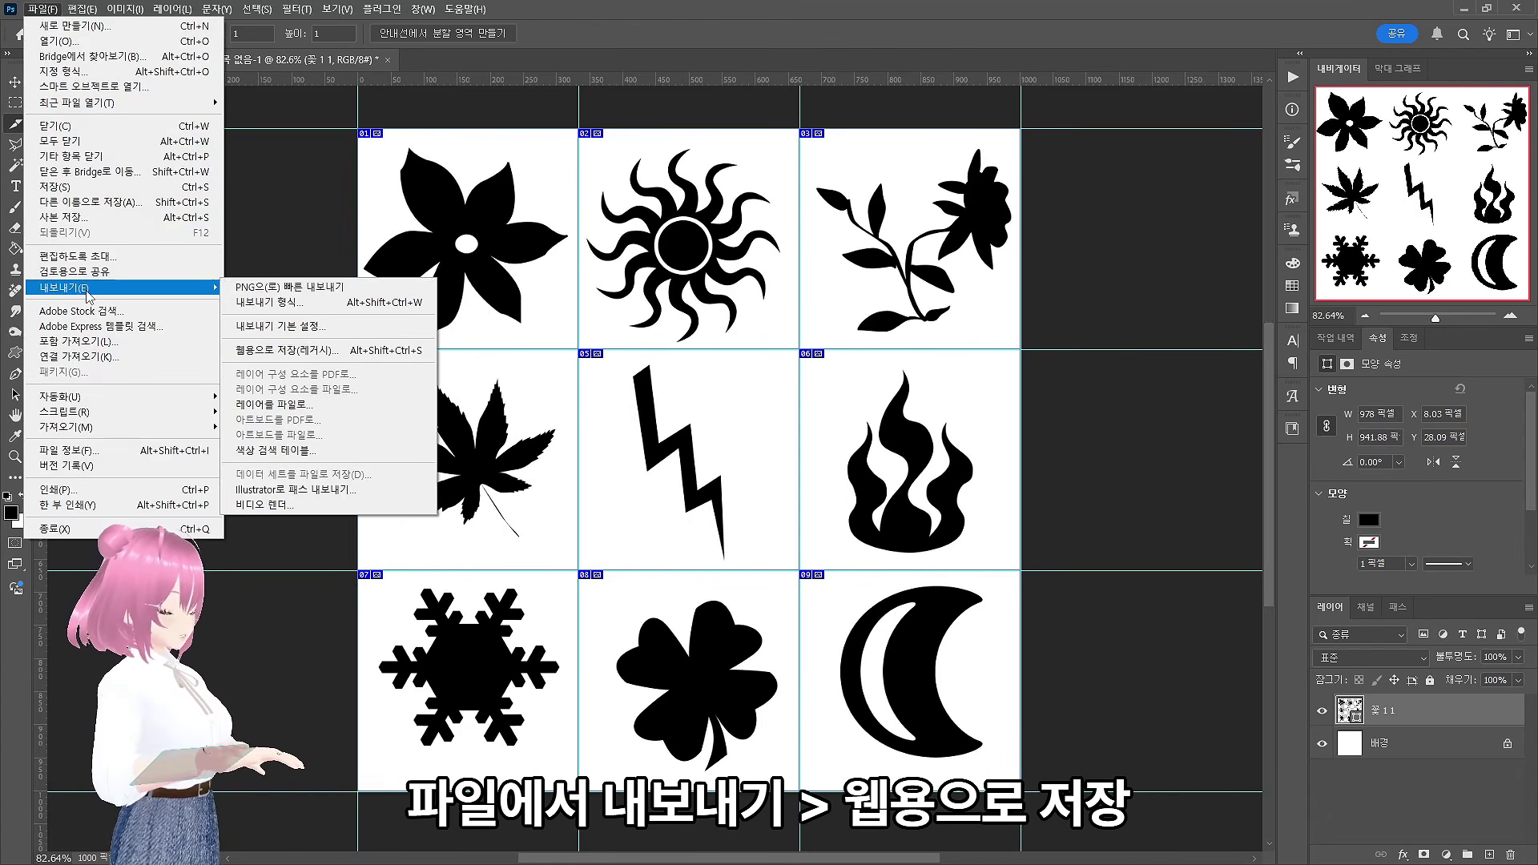
pyautogui.click(354, 351)
pyautogui.click(895, 183)
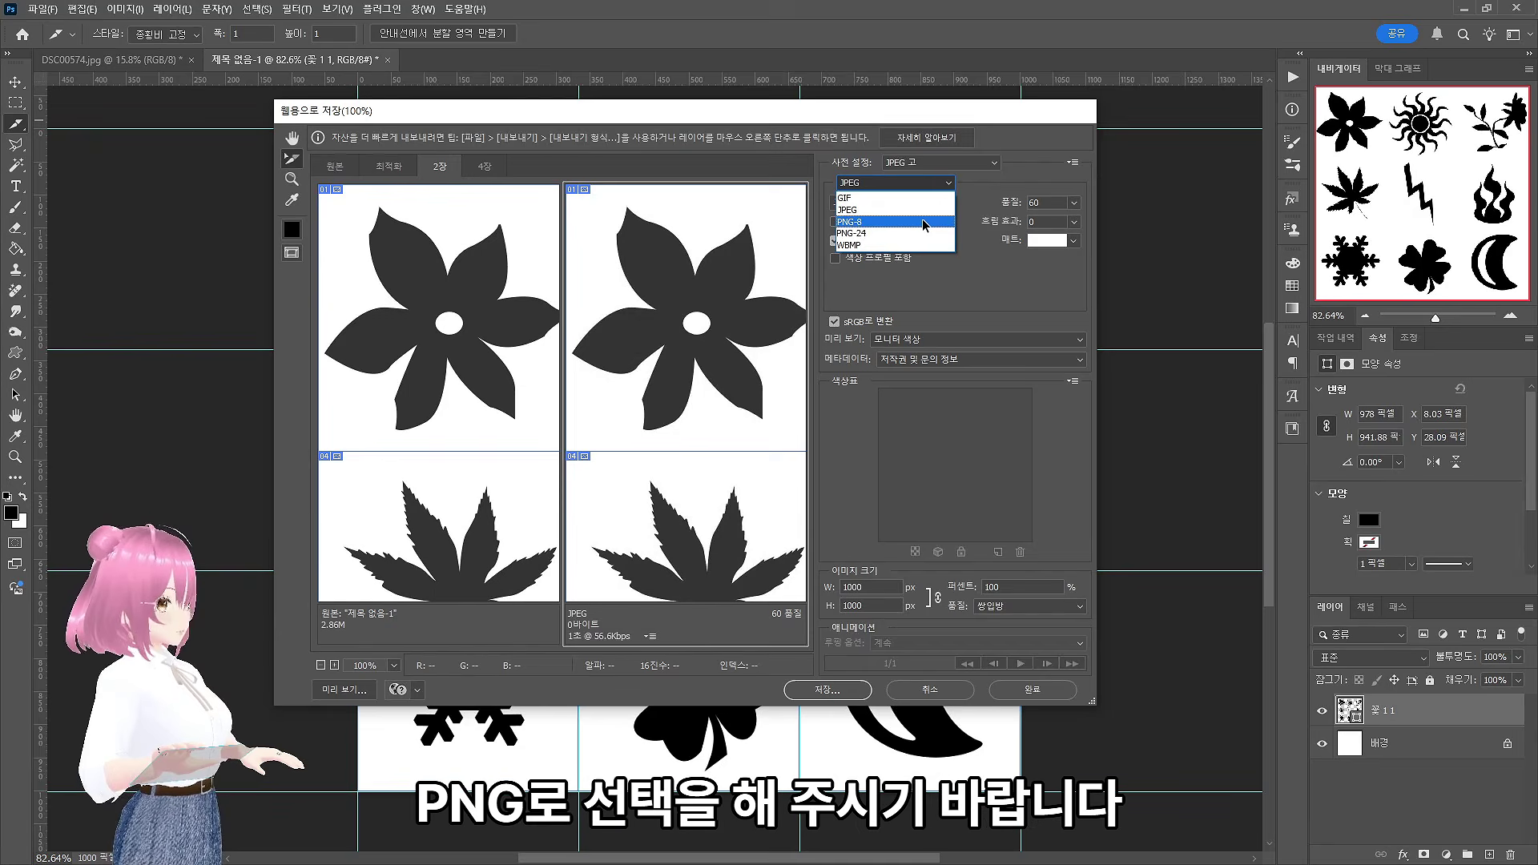
pyautogui.click(929, 210)
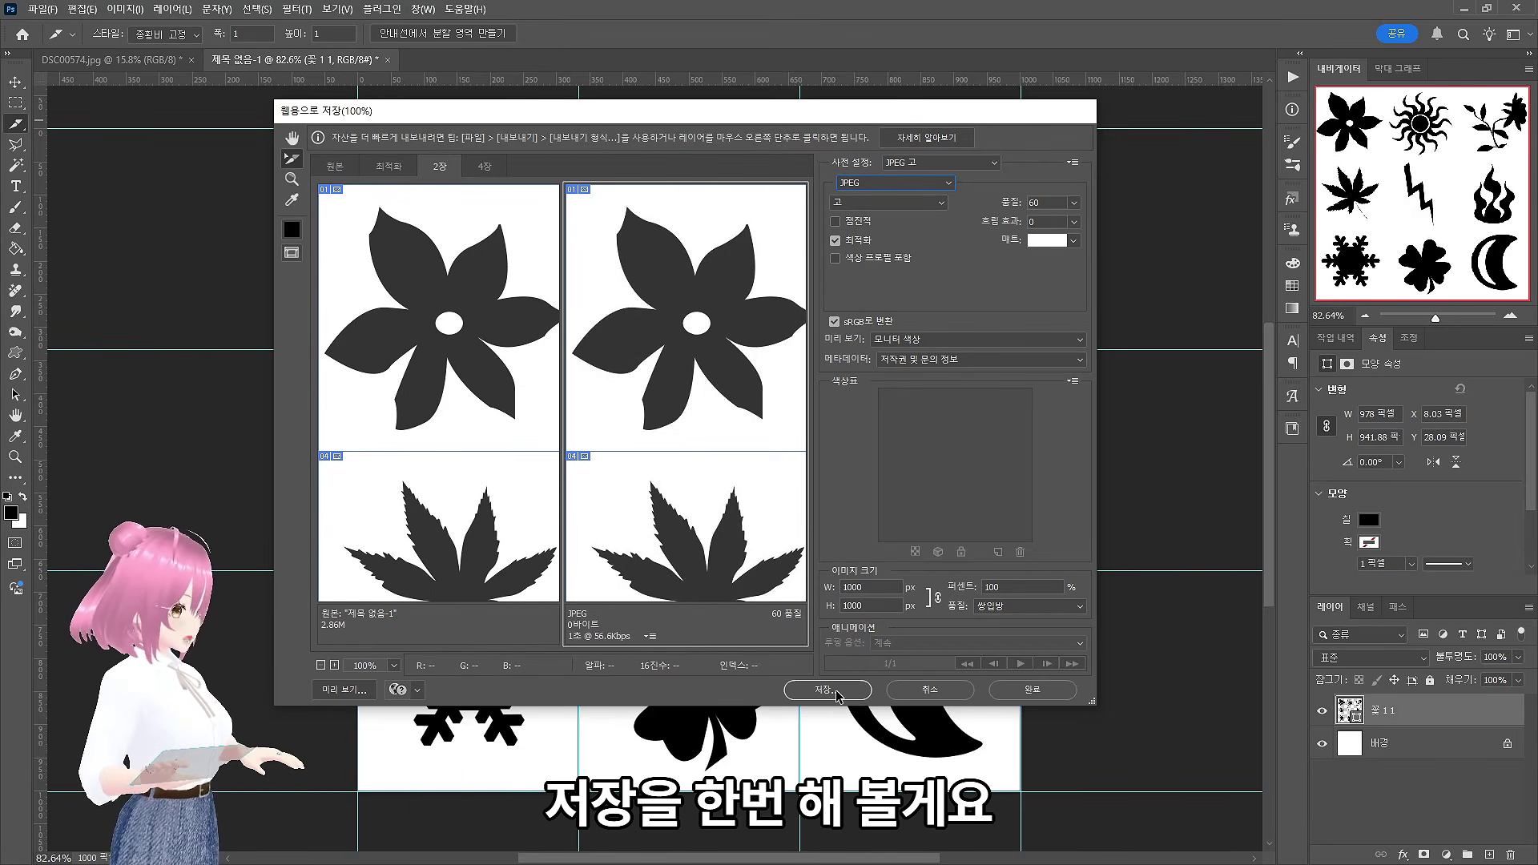
pyautogui.click(837, 695)
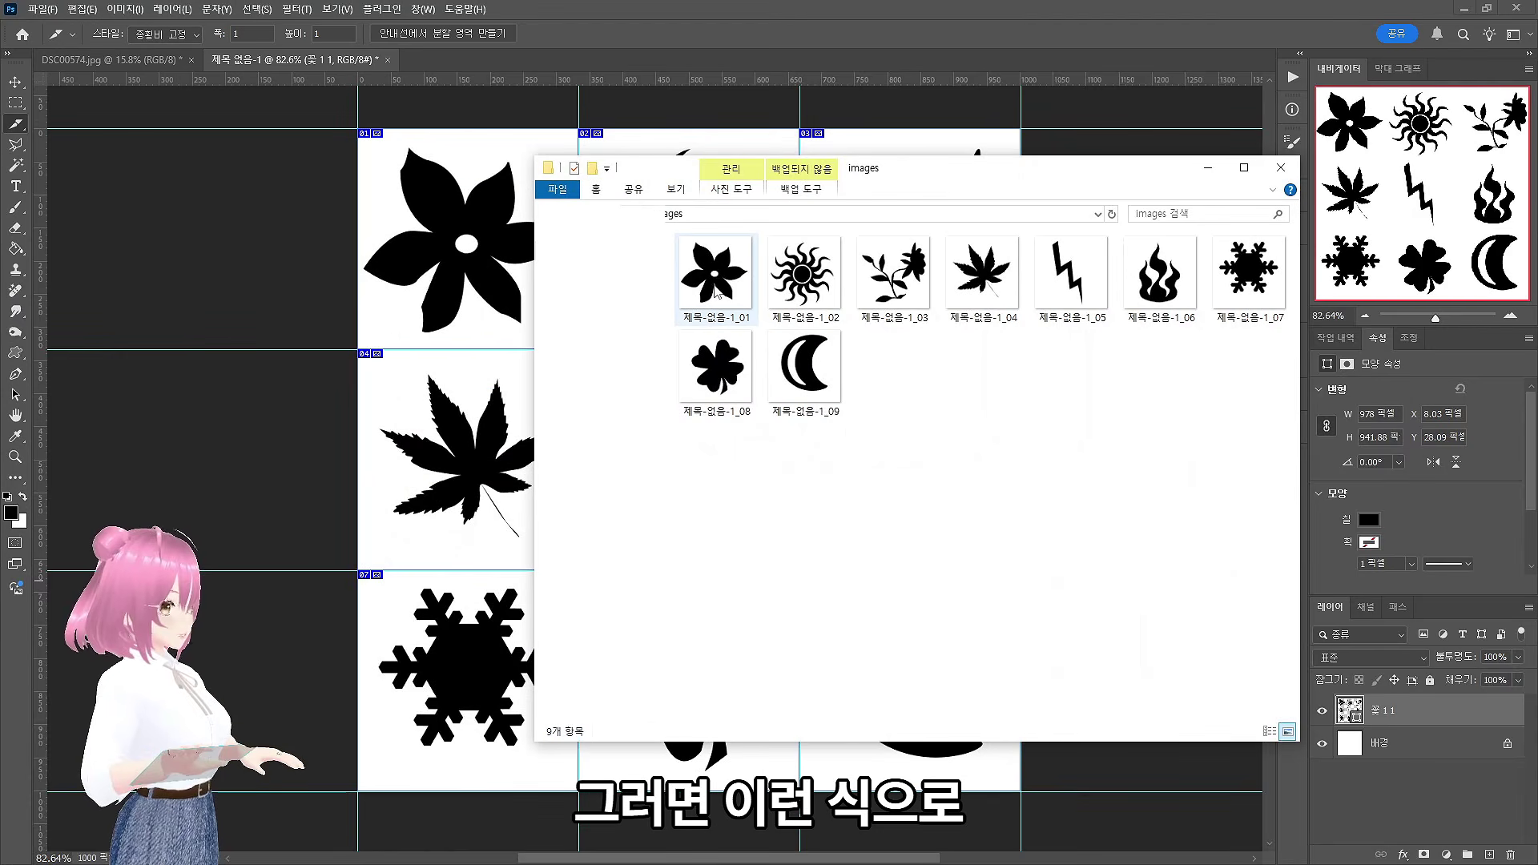